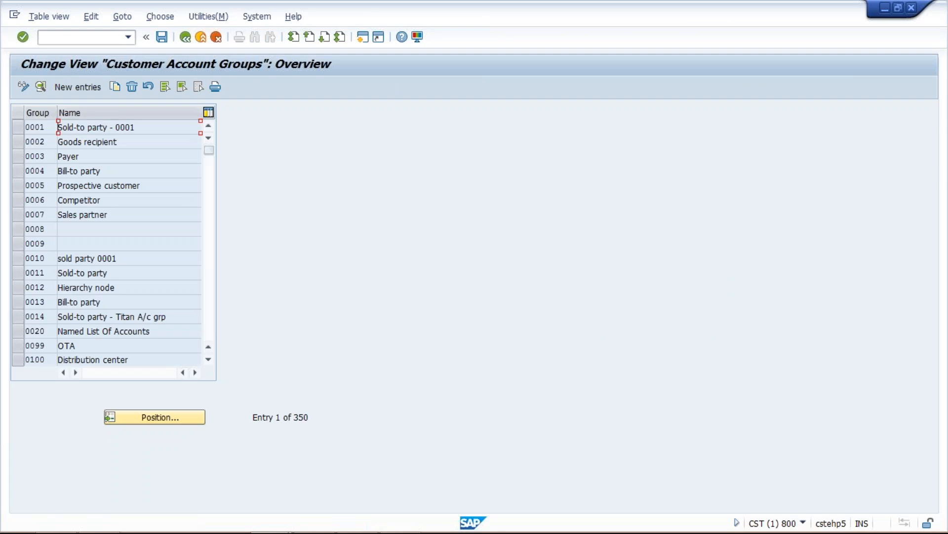
# Start a new customer account group entry with account group TM04 and the name "CUSTOMER ACT GROUP TM04"
pyautogui.click(78, 87)
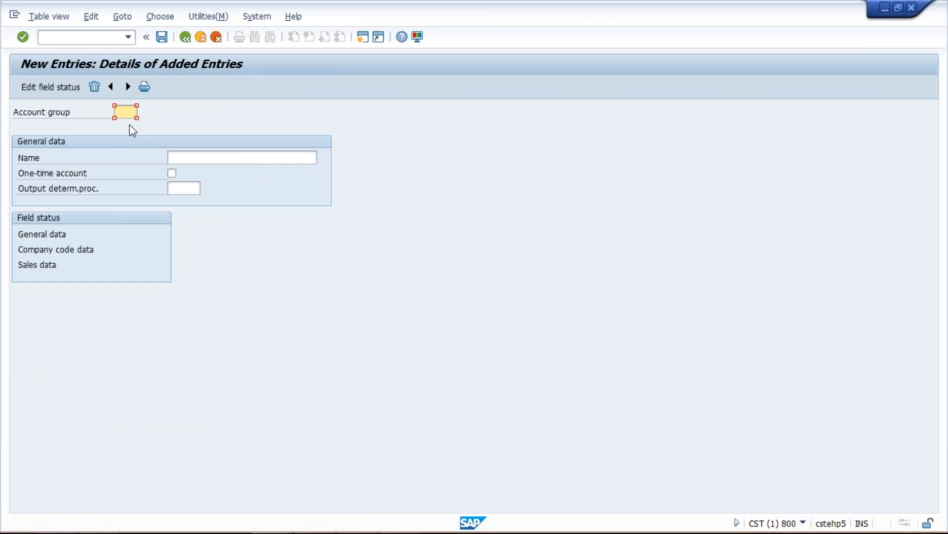
pyautogui.write('T')
pyautogui.press('Down')
pyautogui.press('Down')
pyautogui.click(255, 158)
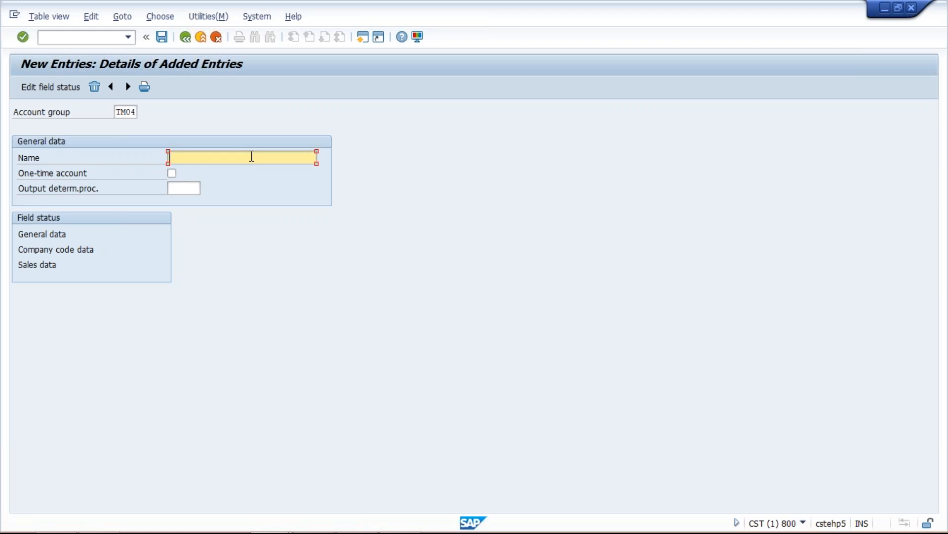
pyautogui.click(138, 112)
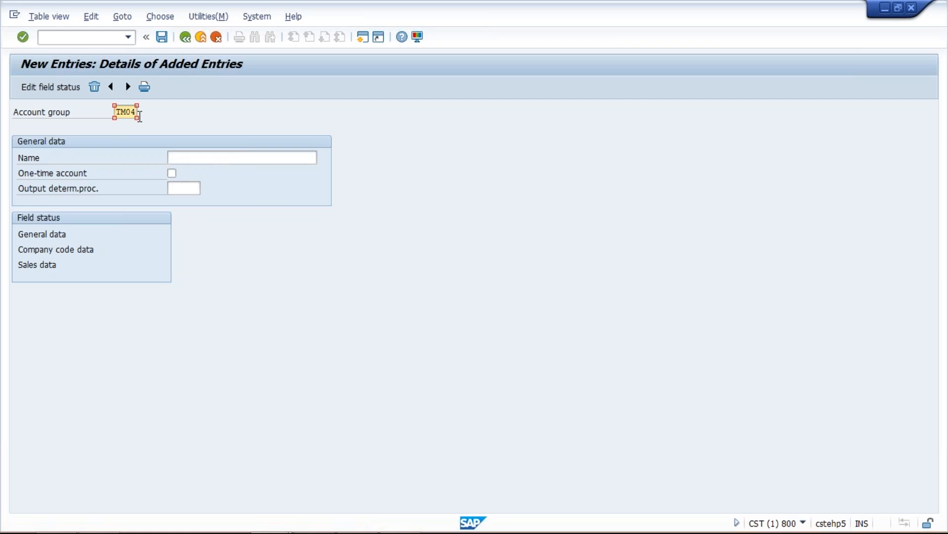
pyautogui.click(235, 162)
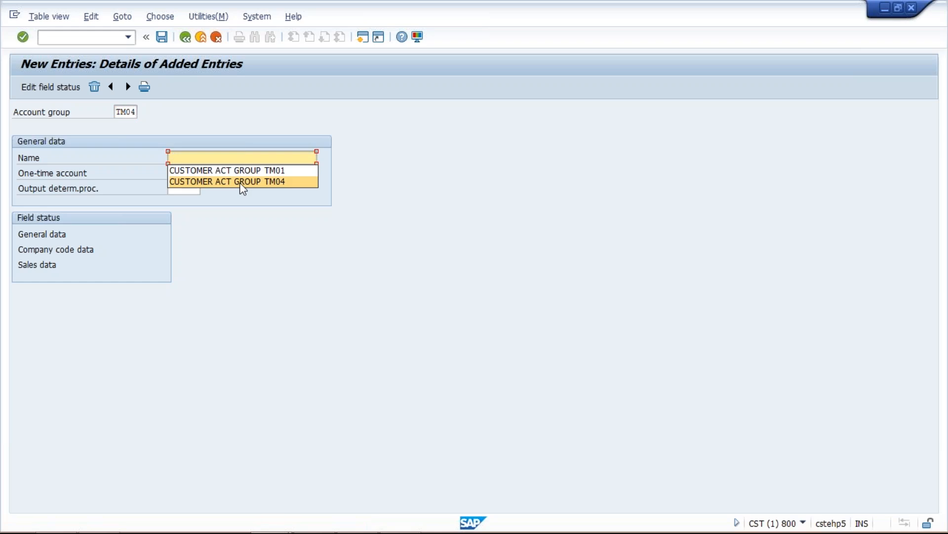
pyautogui.click(239, 182)
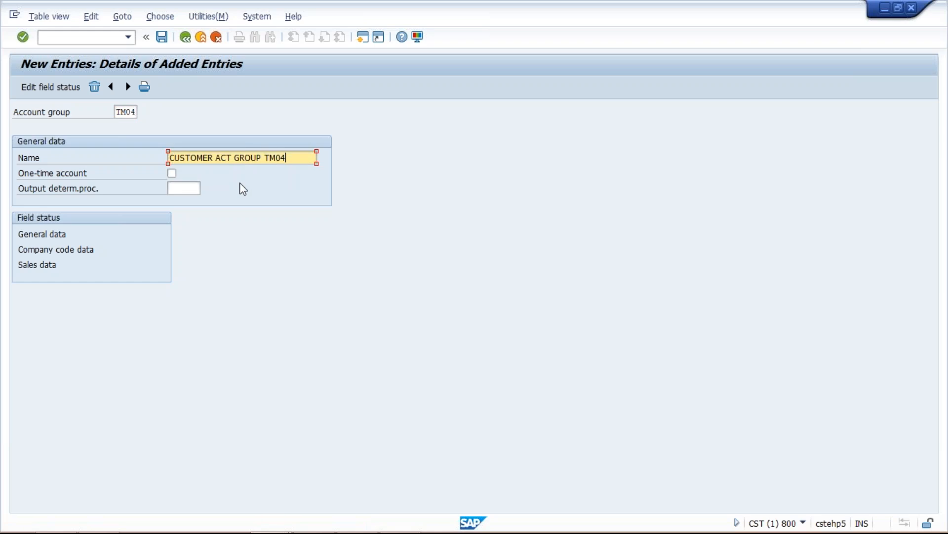
# Try to save the TM04 account group with the output determination procedure left empty
pyautogui.click(191, 187)
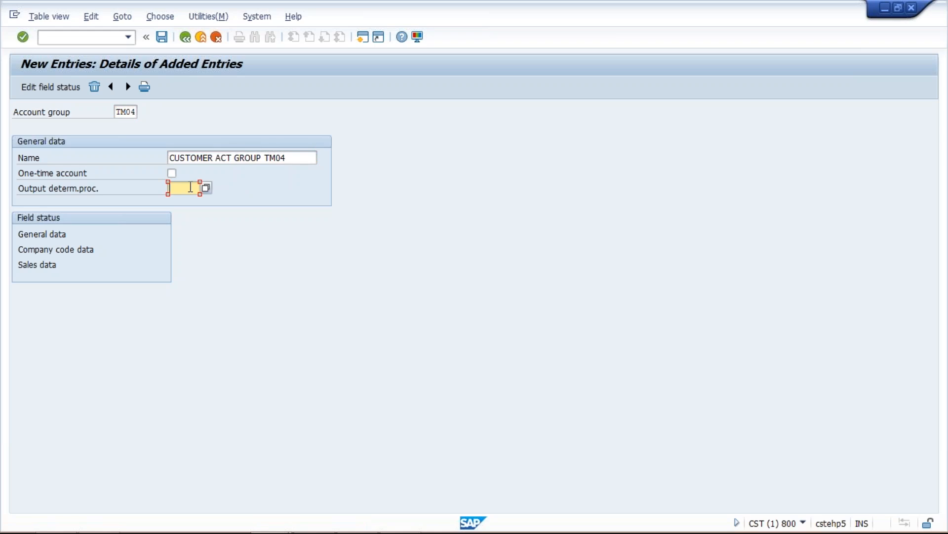
pyautogui.click(162, 37)
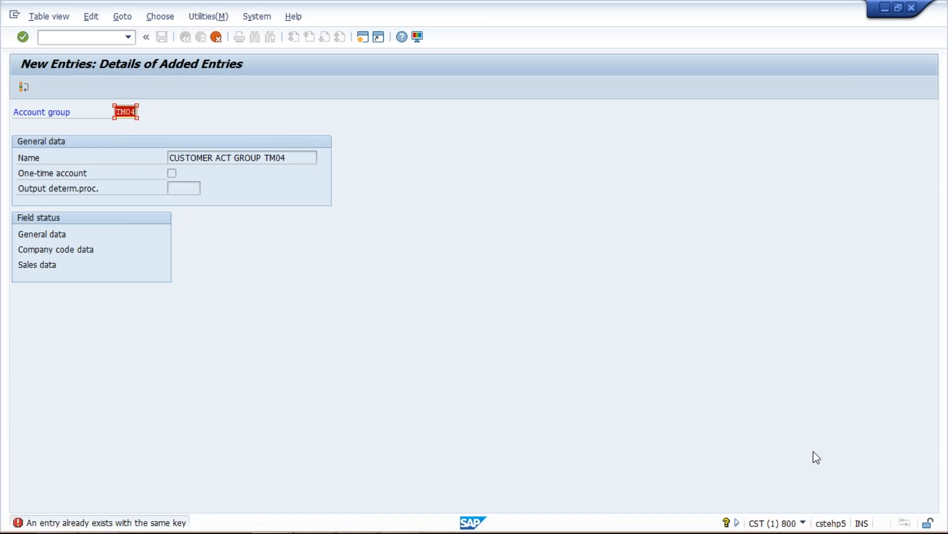
pyautogui.press('Return')
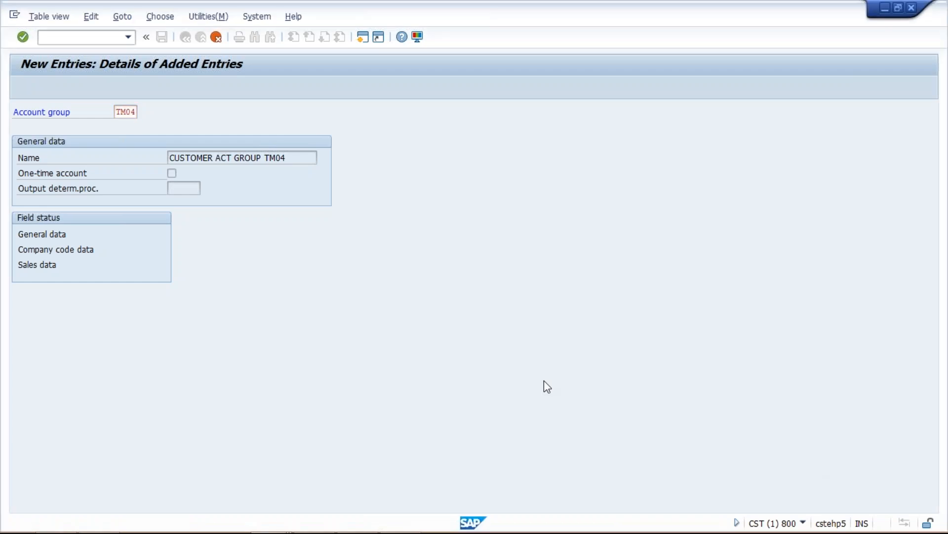
pyautogui.press('Return')
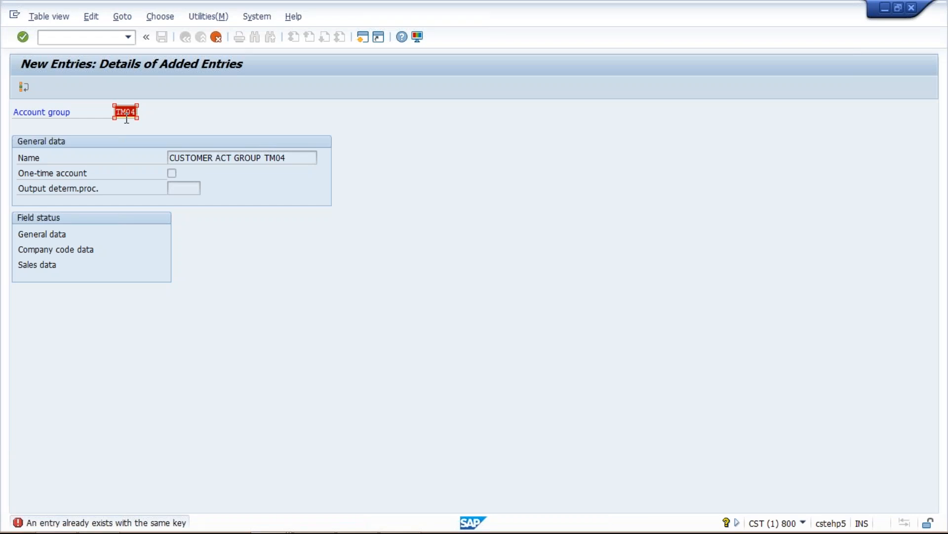
# Replace the new entry's account group key with TMCA
pyautogui.press('BackSpace')
pyautogui.press('BackSpace')
pyautogui.press('BackSpace')
pyautogui.press('BackSpace')
pyautogui.write('TMCA')
pyautogui.press('Return')
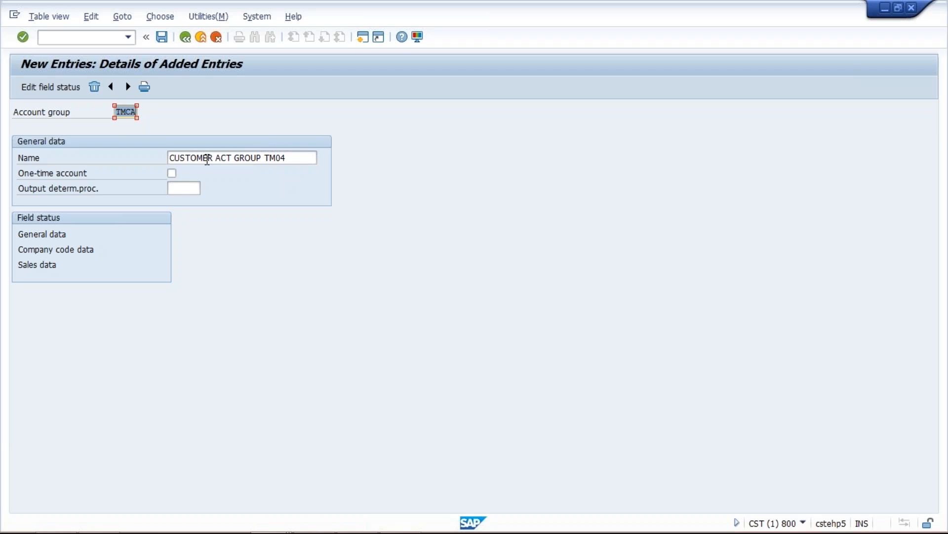
# Change the account group's name to "CUSTOMER ACT GROUP TATA MOTOR" and save it under the TATA MOTOR customizing request
pyautogui.click(292, 160)
pyautogui.press('BackSpace')
pyautogui.press('BackSpace')
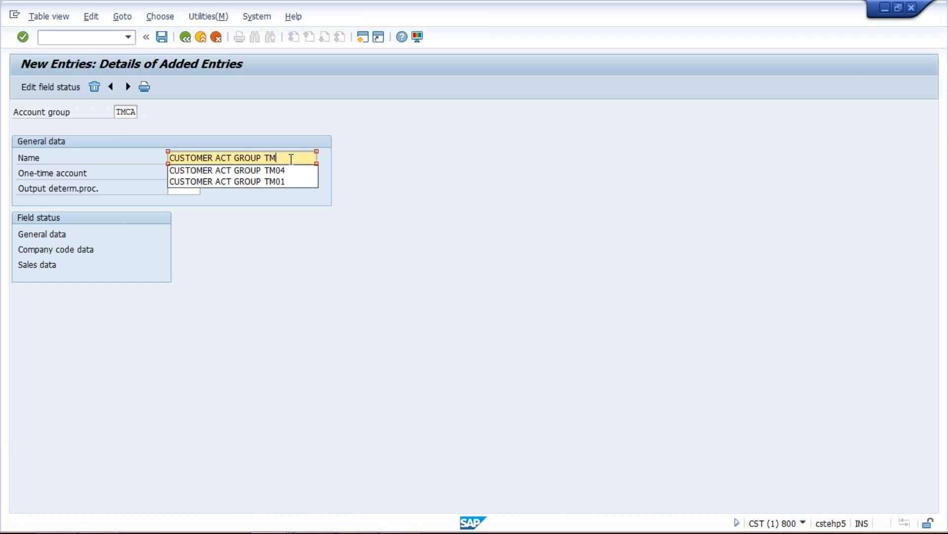
pyautogui.press('BackSpace')
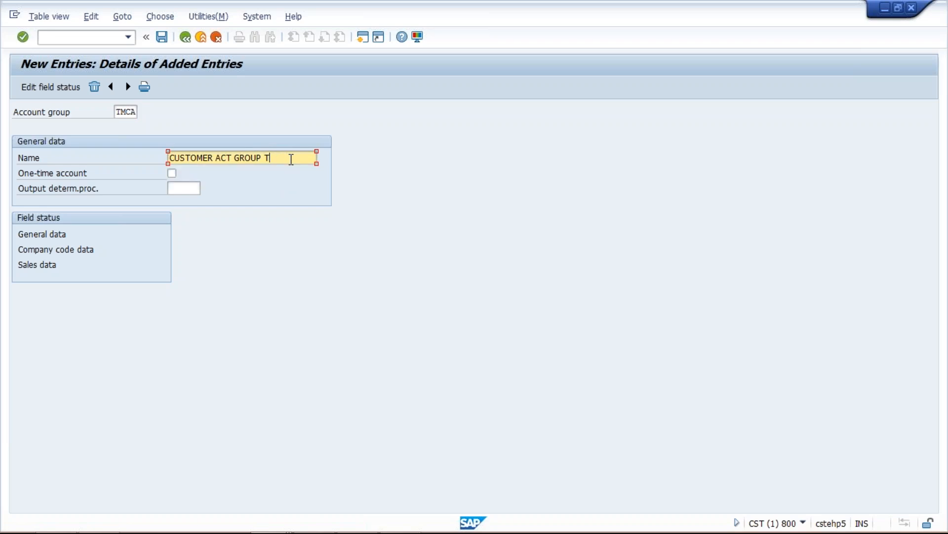
pyautogui.write('ATA MOTOR')
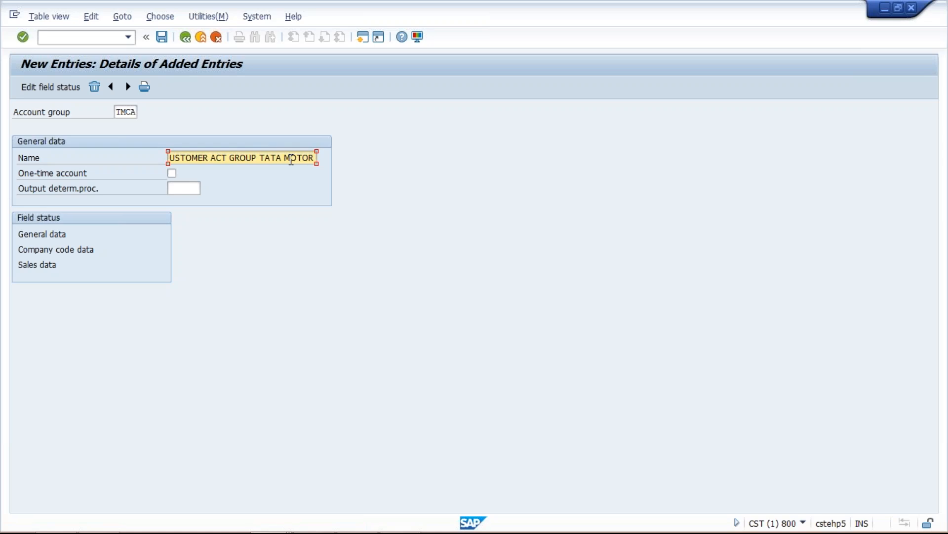
pyautogui.click(165, 41)
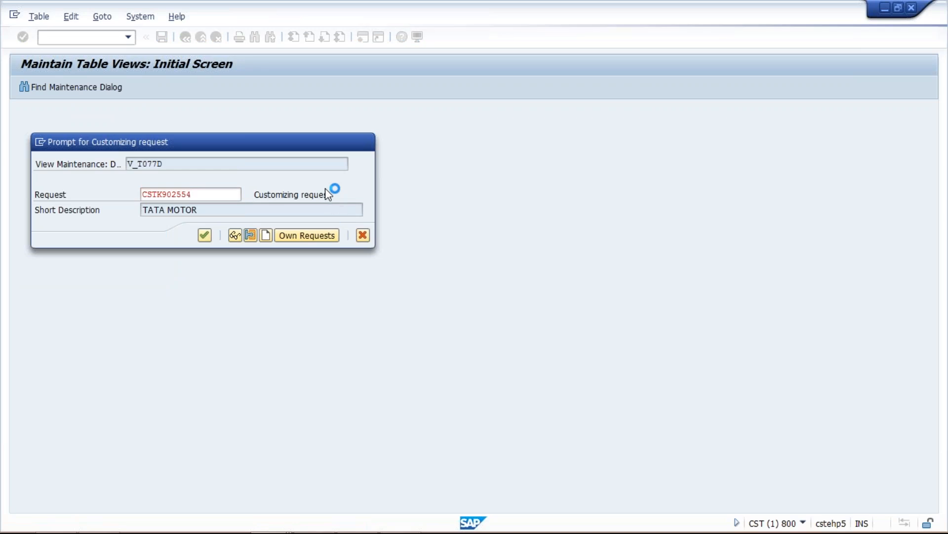
pyautogui.press('Return')
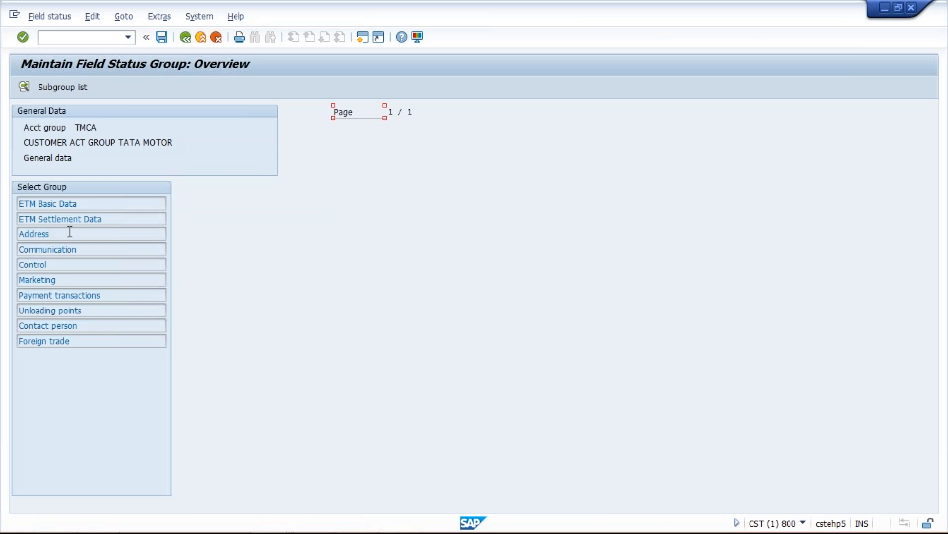
# Examine the Address field status settings in TMCA's general data, and return to the customer account groups overview
pyautogui.doubleClick(34, 234)
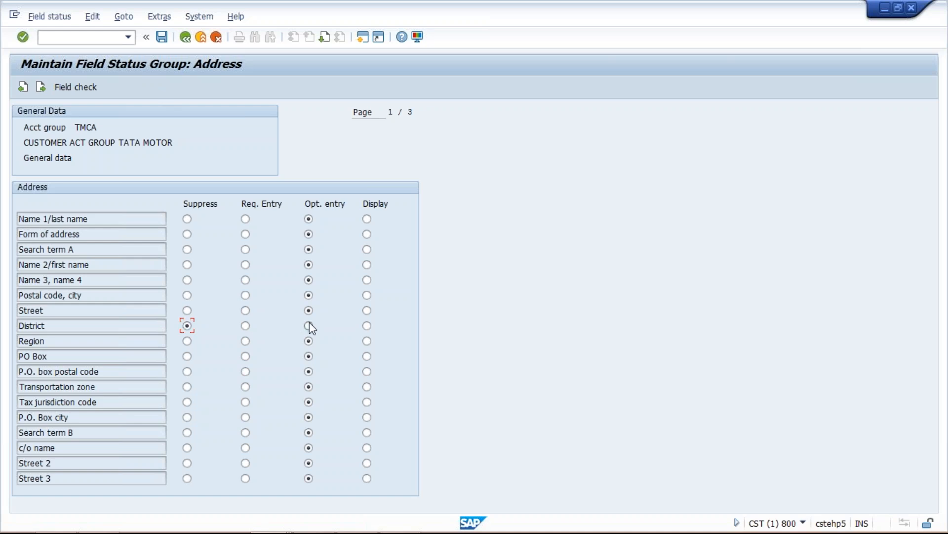
pyautogui.click(189, 37)
pyautogui.click(189, 37)
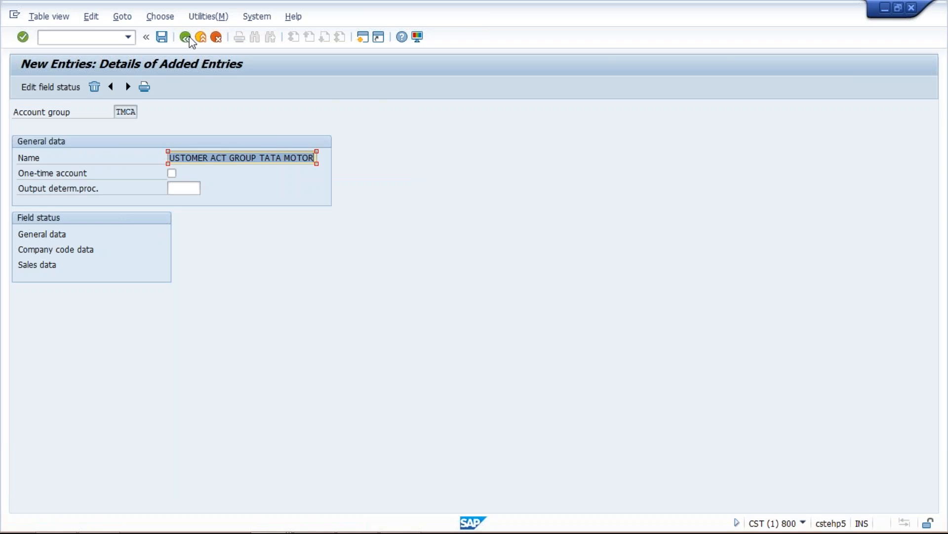
pyautogui.moveTo(118, 112); pyautogui.dragTo(155, 112)
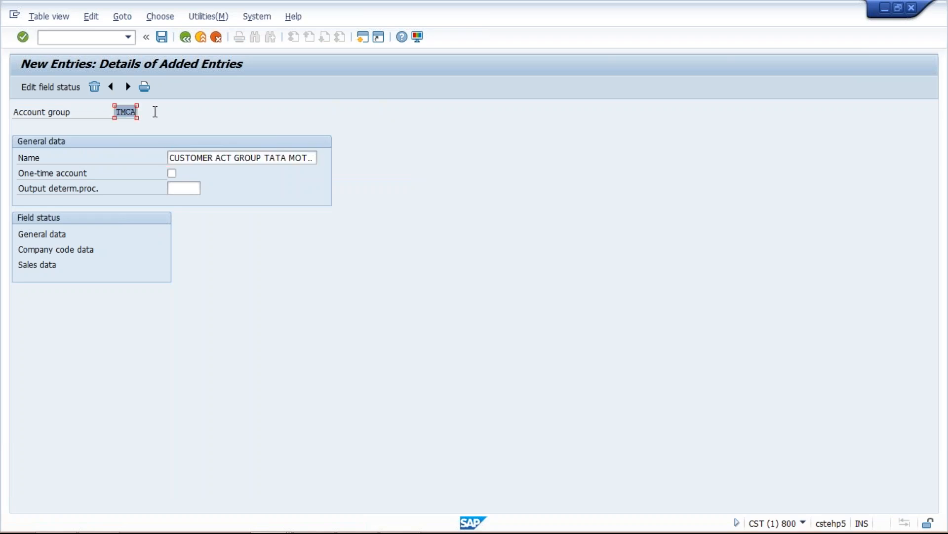
pyautogui.doubleClick(47, 238)
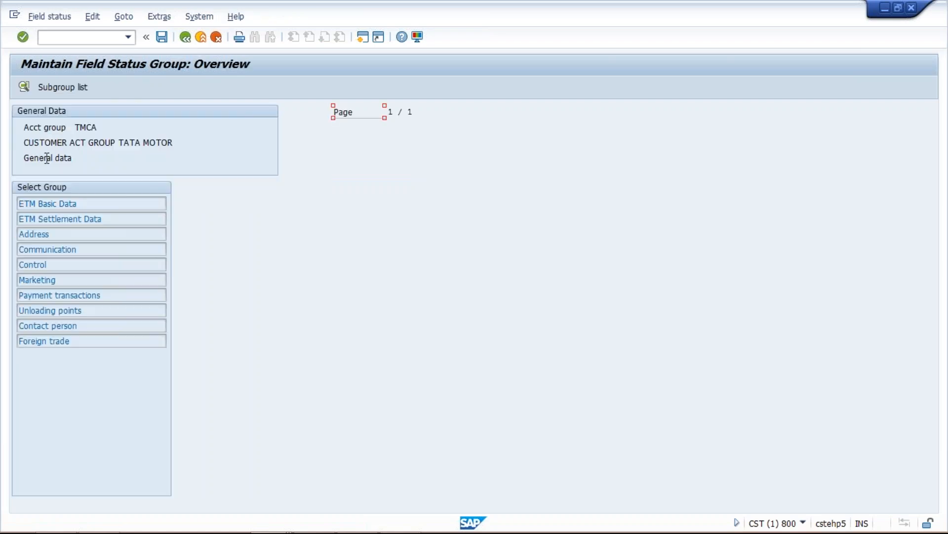
pyautogui.doubleClick(39, 235)
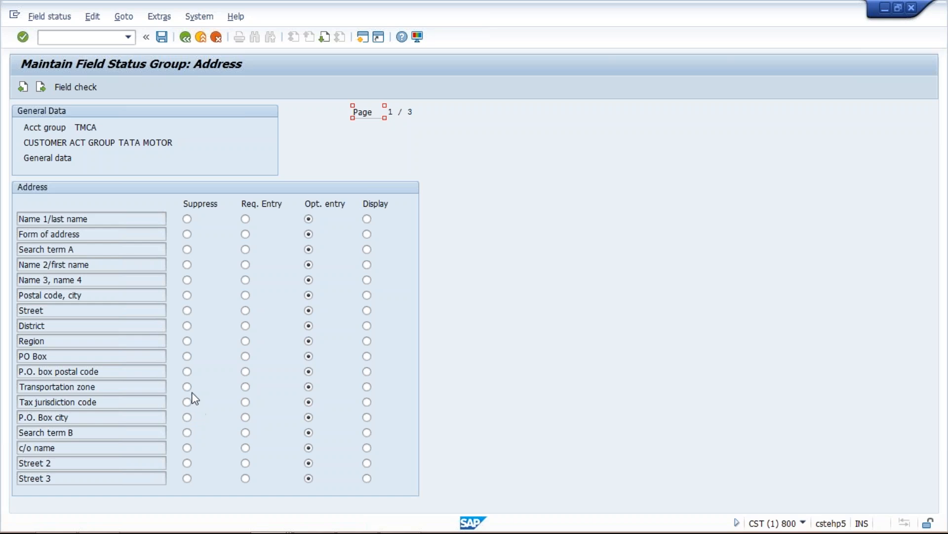
pyautogui.click(186, 37)
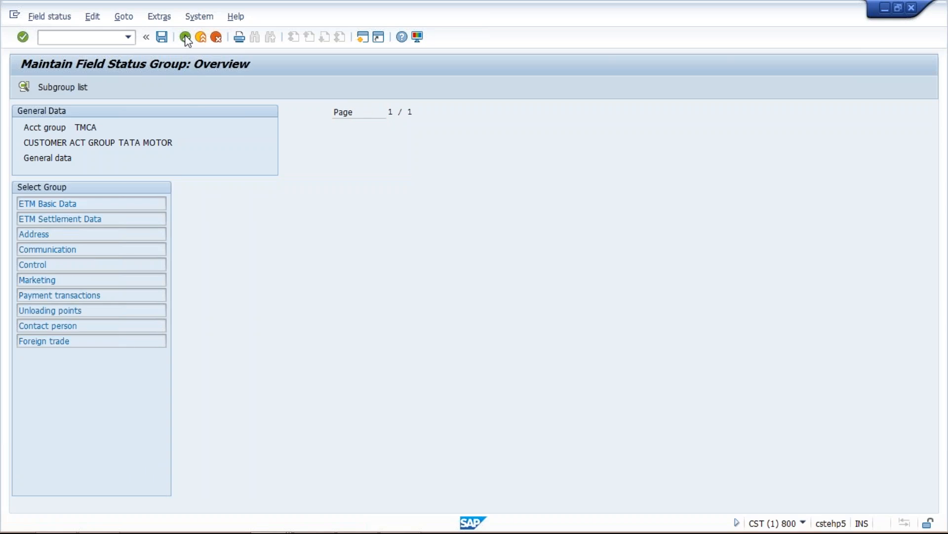
pyautogui.click(186, 38)
pyautogui.click(186, 38)
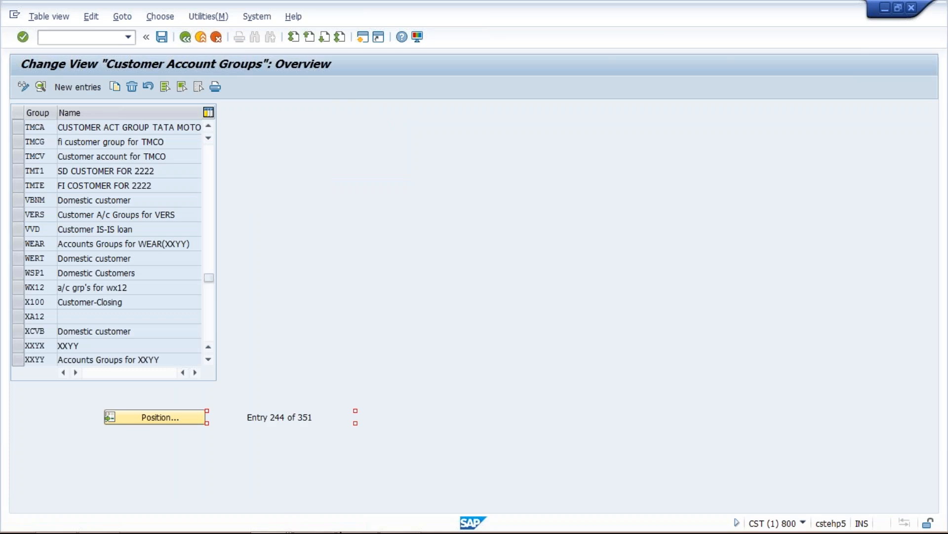
# Check the number range transaction on the PowerPoint configuration slide, and open the customer number range intervals for changing in SAP with /NXDN1
pyautogui.click(349, 522)
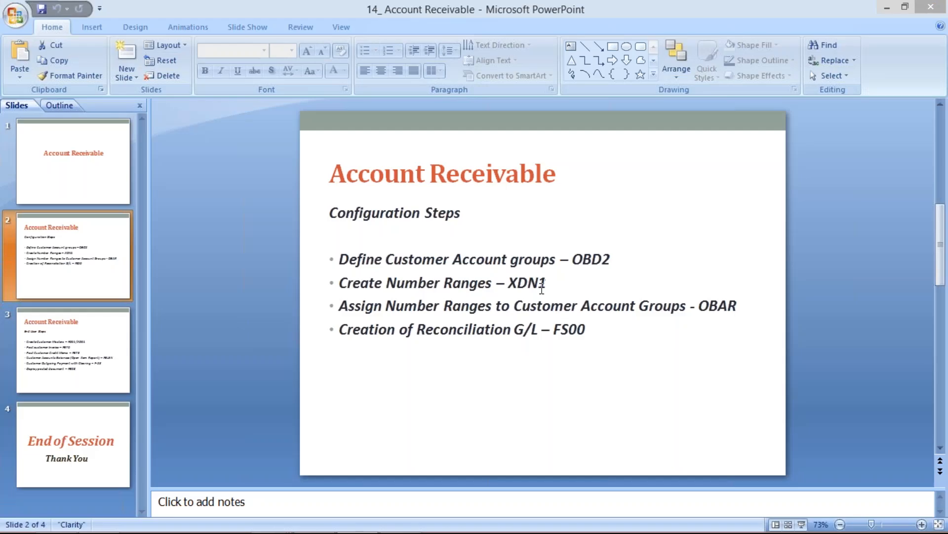
pyautogui.moveTo(268, 519)
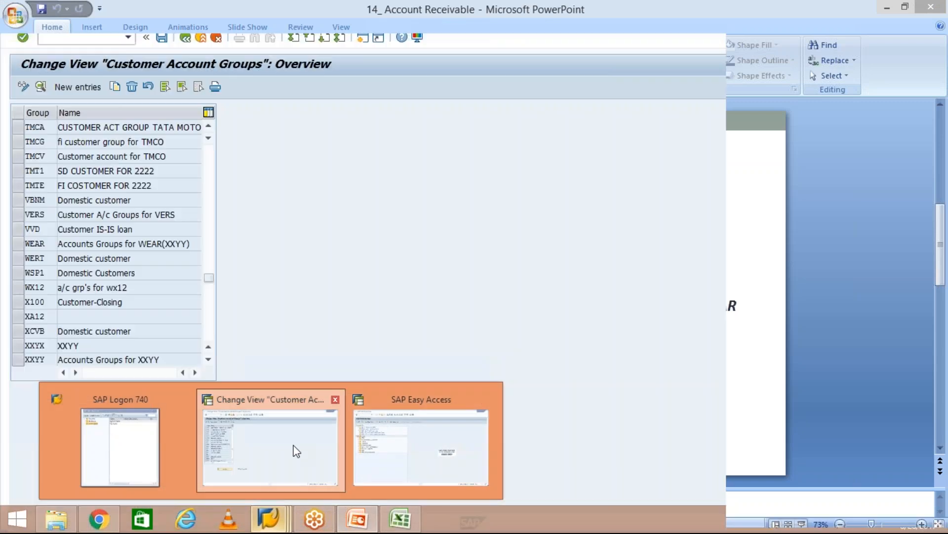
pyautogui.click(296, 451)
pyautogui.click(69, 40)
pyautogui.write('/NXD')
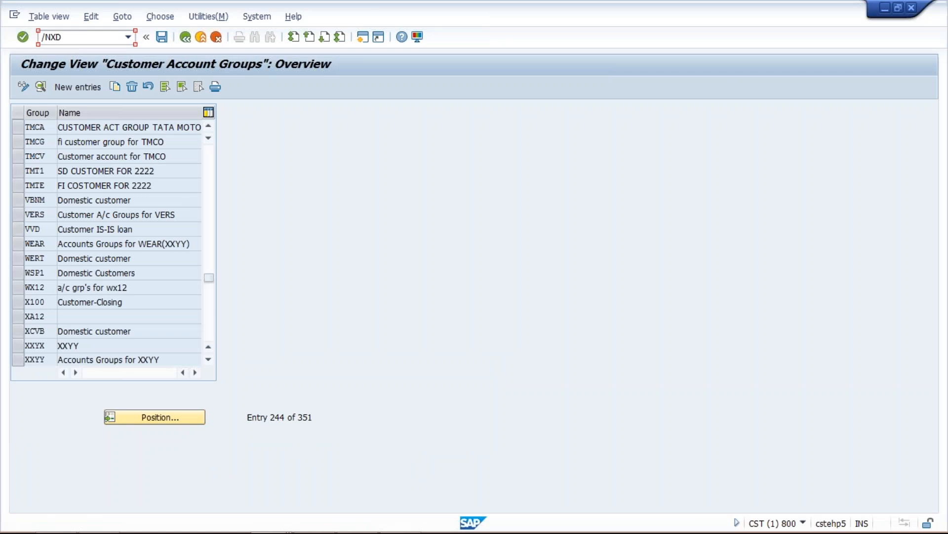
pyautogui.write('N1')
pyautogui.press('Return')
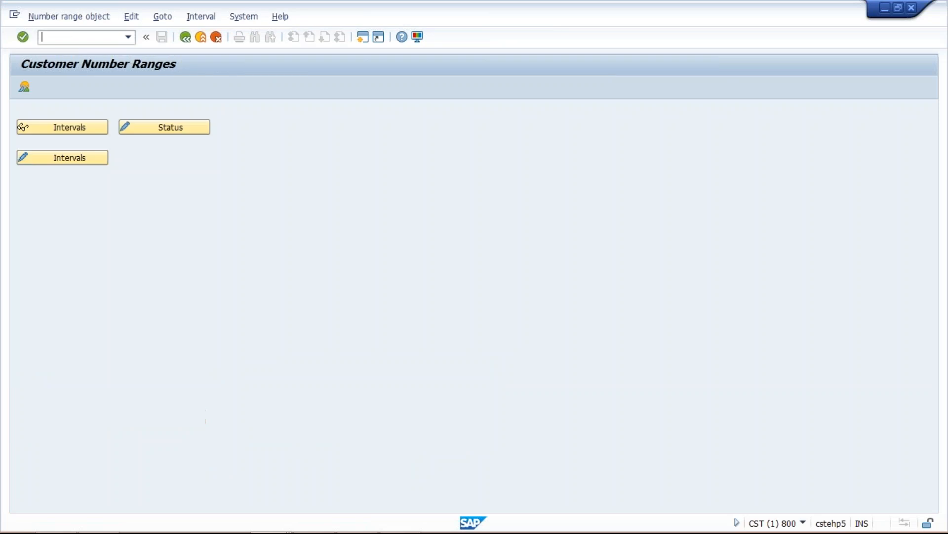
pyautogui.click(50, 157)
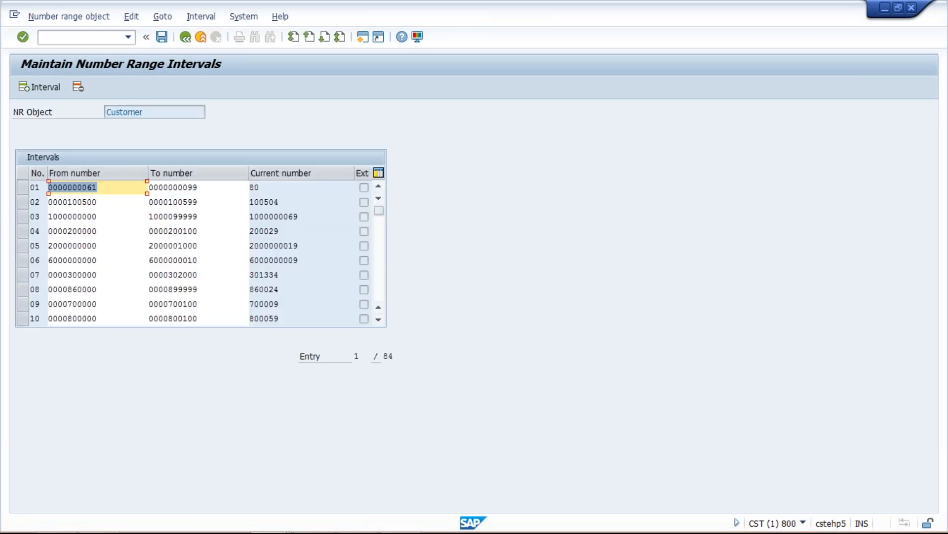
# Examine the interval numbers and their from and to values in the existing customer number ranges
pyautogui.click(210, 192)
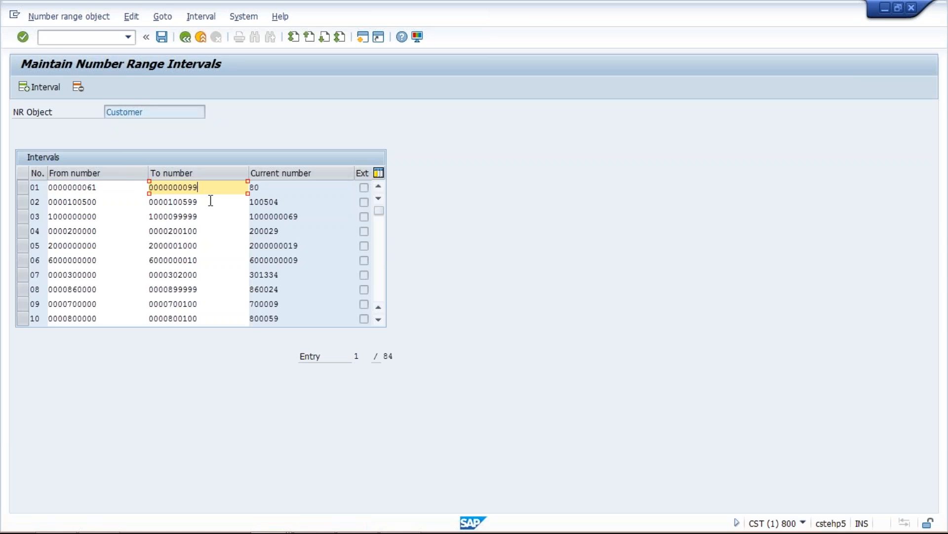
pyautogui.click(210, 201)
pyautogui.click(212, 216)
pyautogui.click(215, 246)
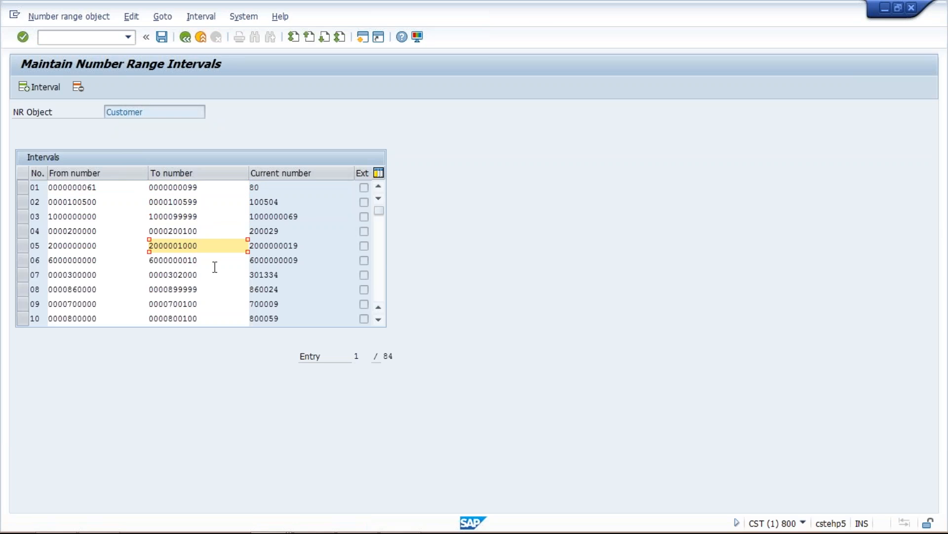
pyautogui.click(217, 201)
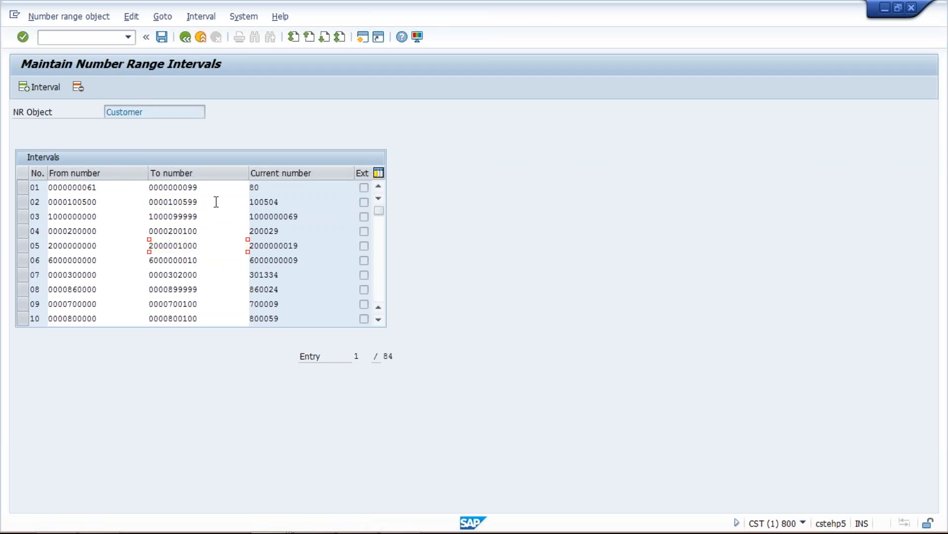
pyautogui.click(220, 248)
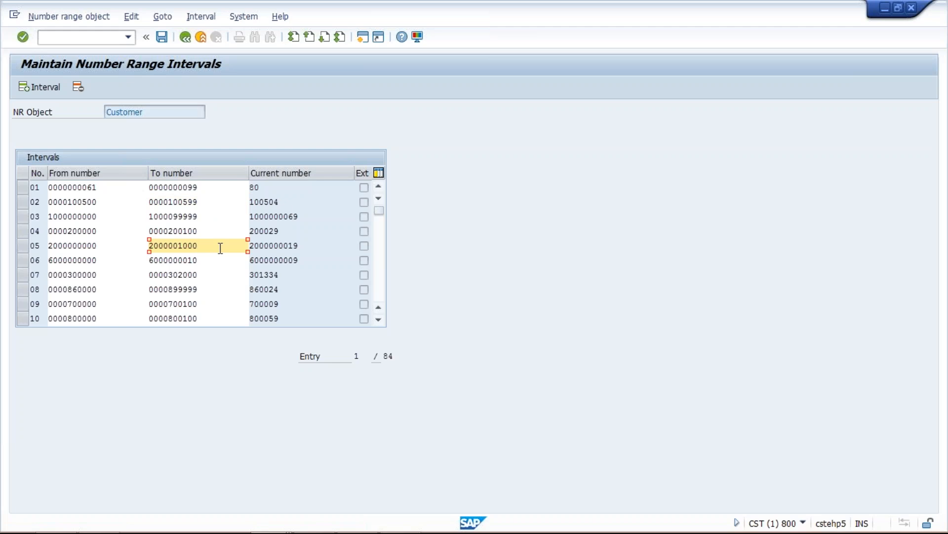
pyautogui.click(379, 257)
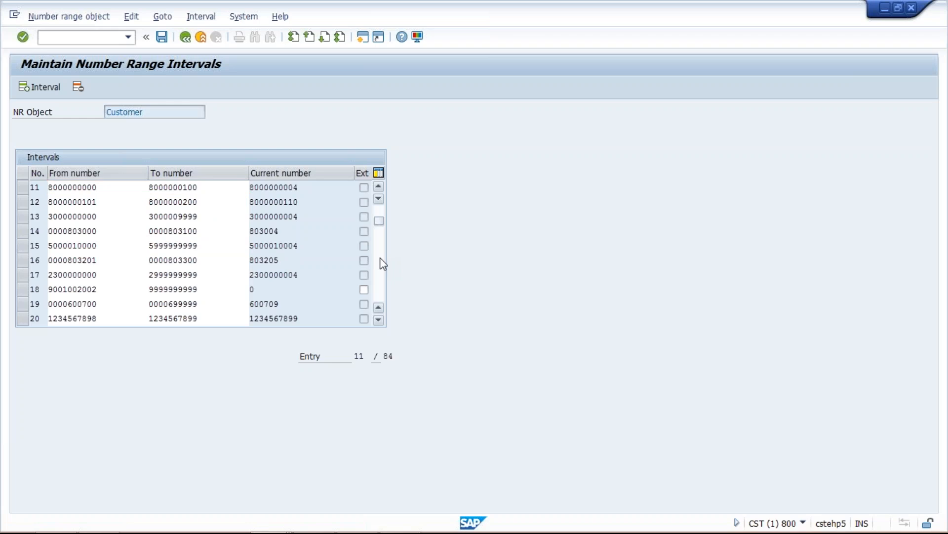
pyautogui.click(383, 263)
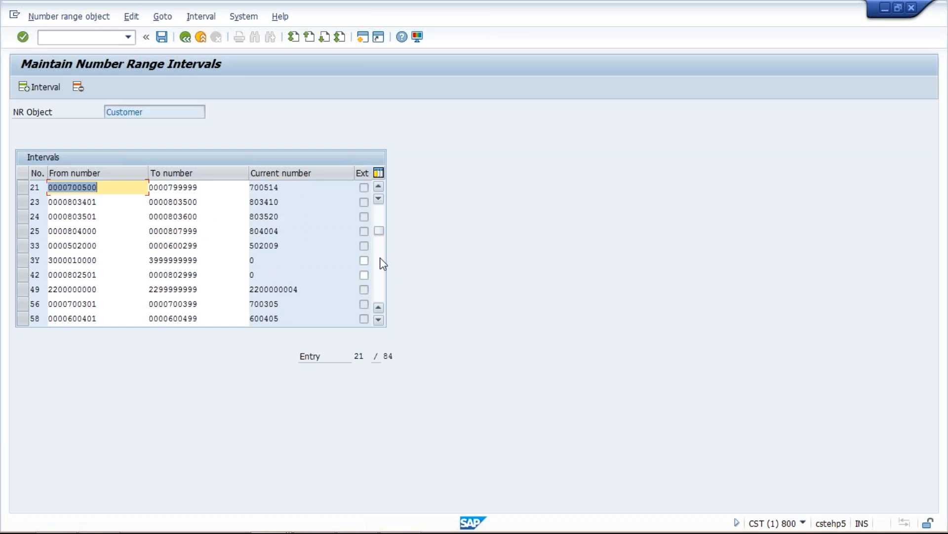
pyautogui.click(380, 290)
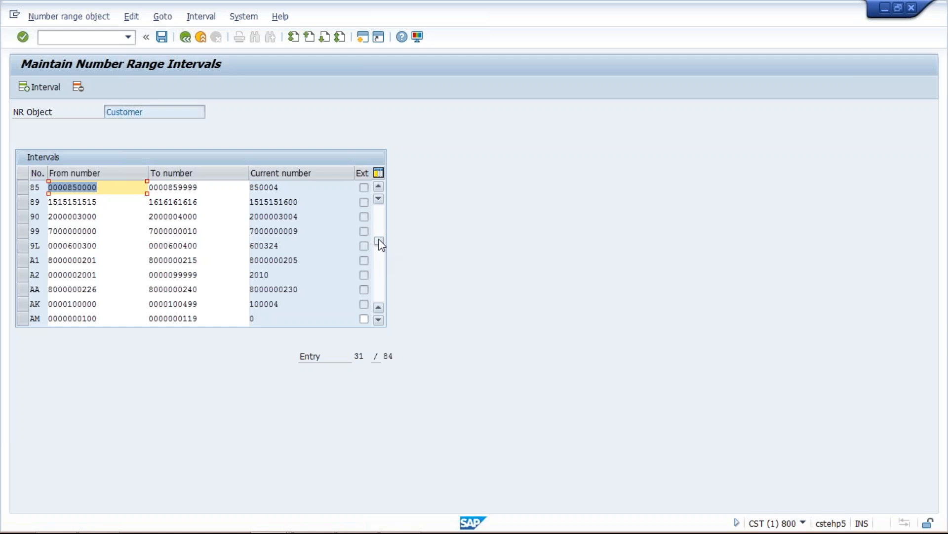
pyautogui.moveTo(381, 245); pyautogui.dragTo(383, 203)
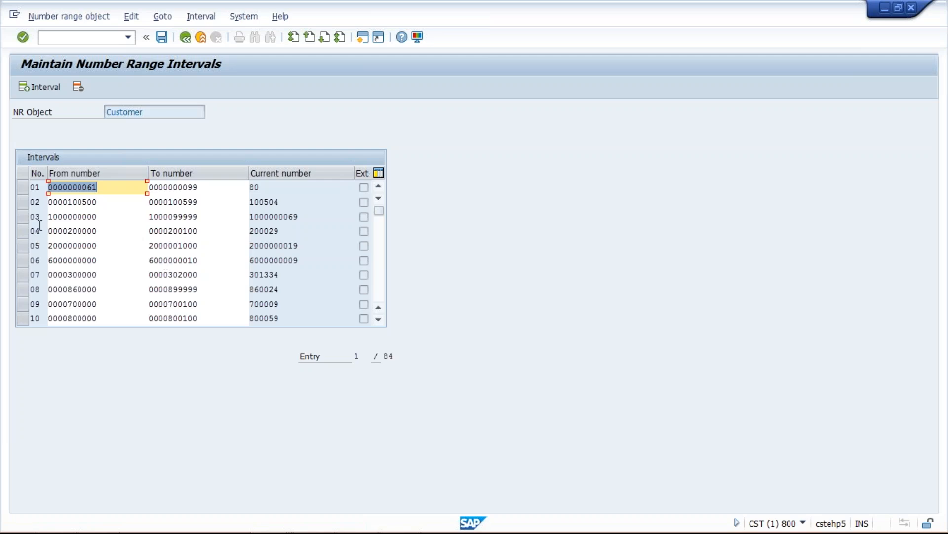
# Review customer number range interval 01, and check the transaction for assigning number ranges on the PowerPoint configuration slide
pyautogui.click(216, 186)
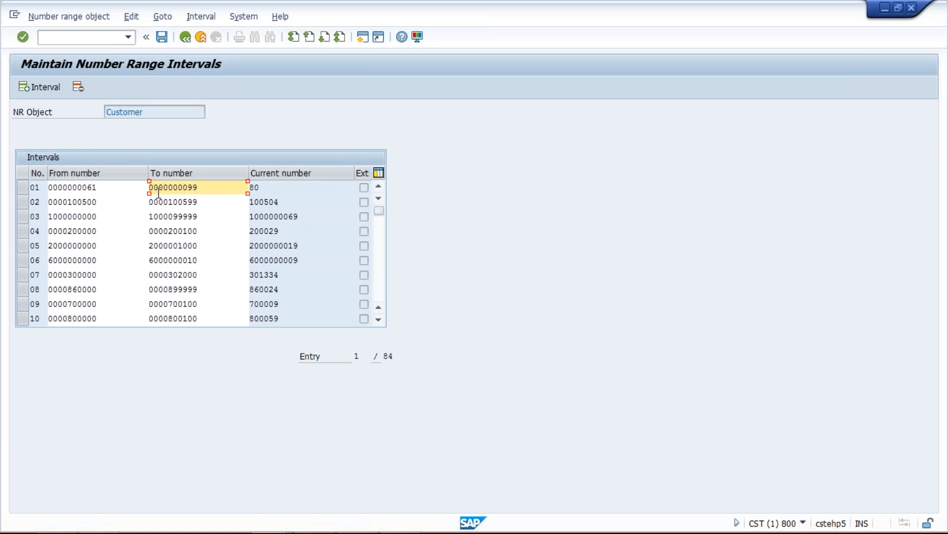
pyautogui.click(22, 187)
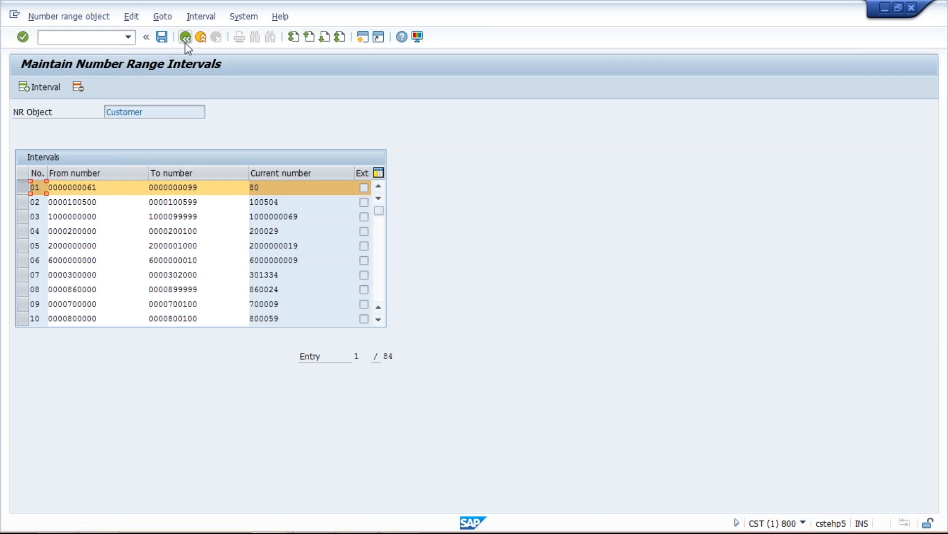
pyautogui.moveTo(269, 532)
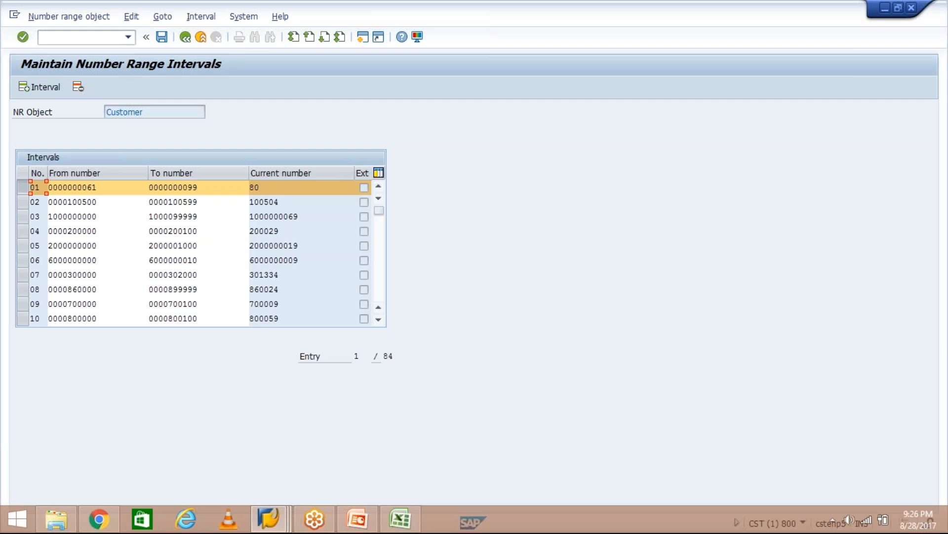
pyautogui.click(356, 519)
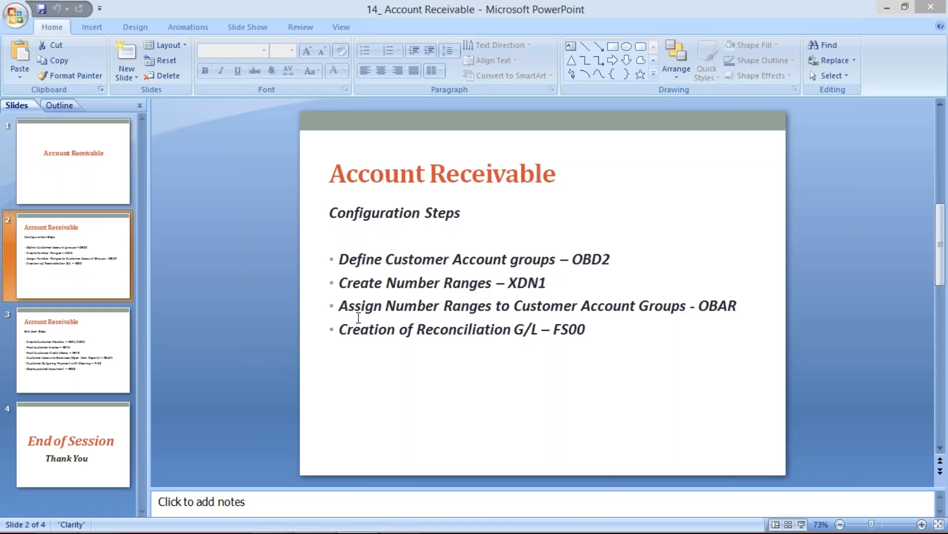
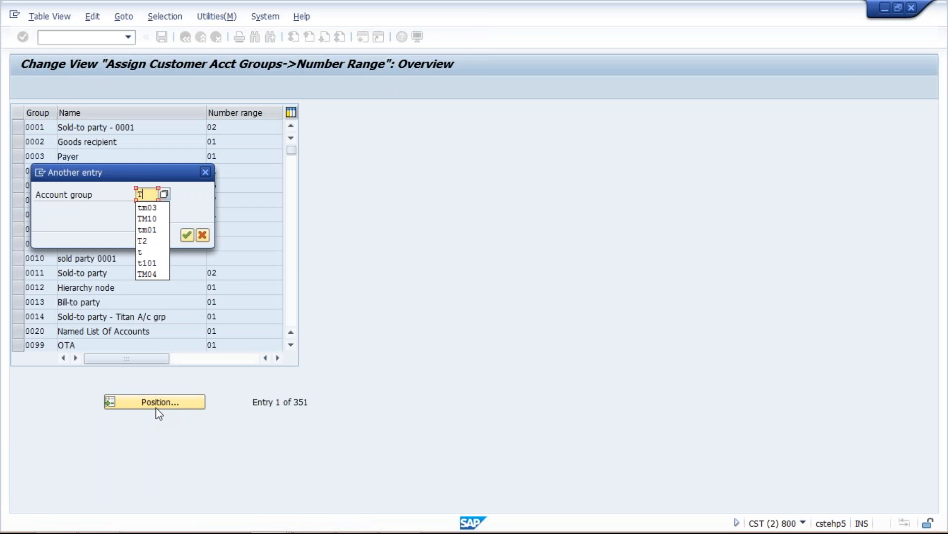
# Find account group TMCA in the number range assignment, assign it number range 01, and save under the TATA MOTOR customizing request
pyautogui.write('M')
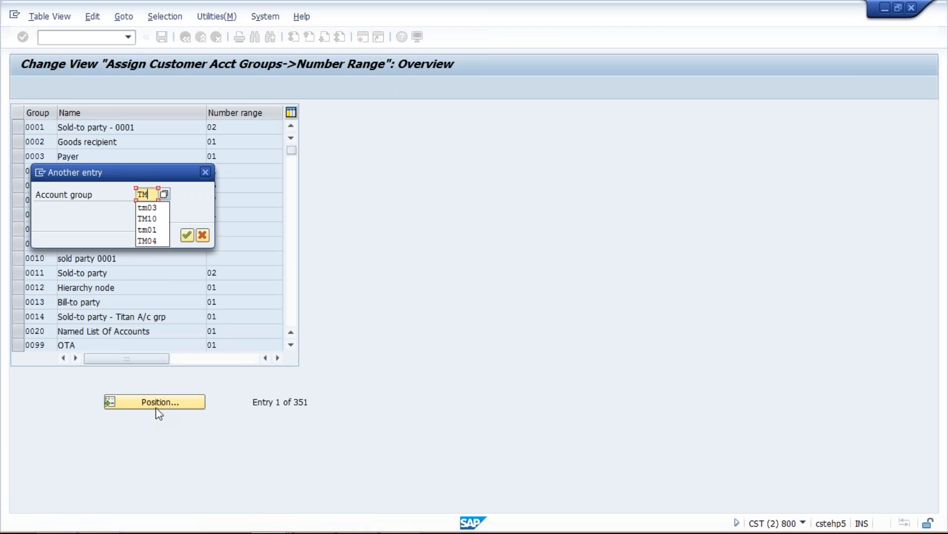
pyautogui.write('CA')
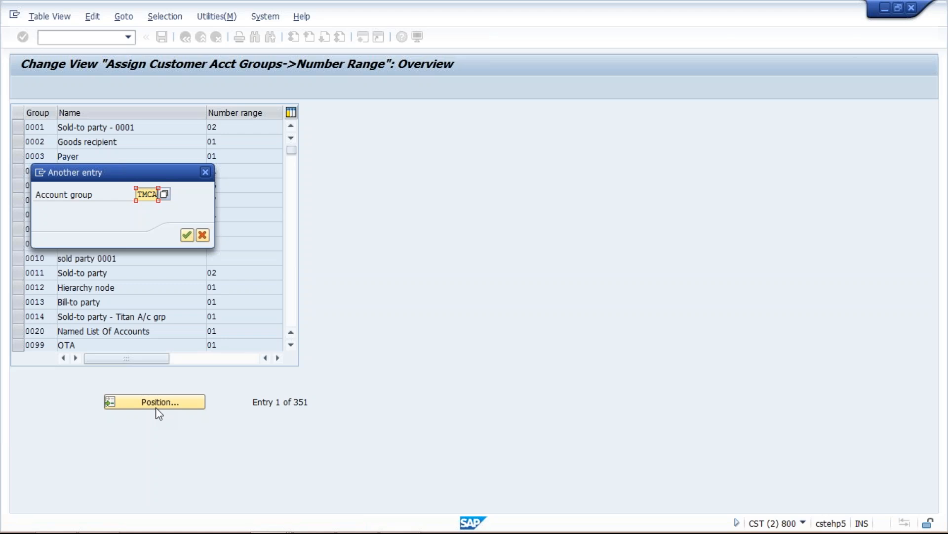
pyautogui.press('Return')
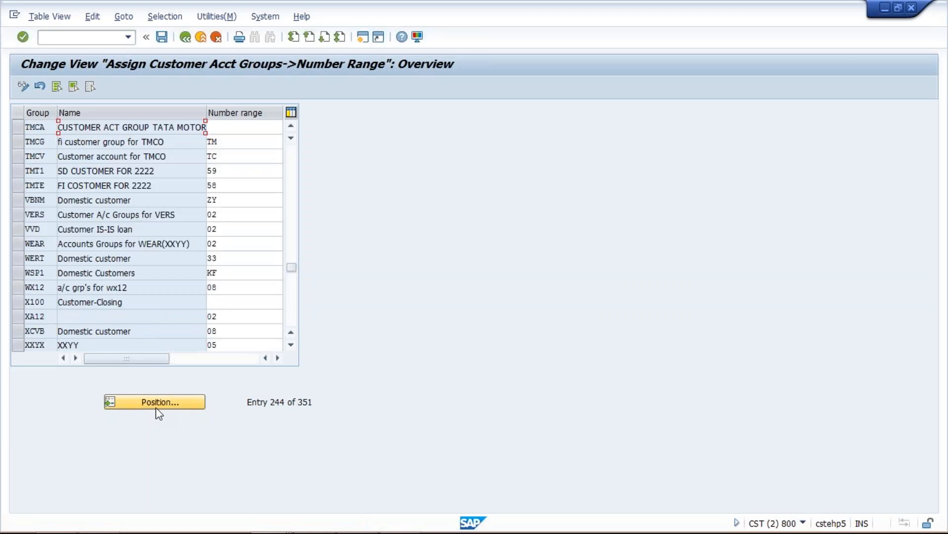
pyautogui.click(255, 127)
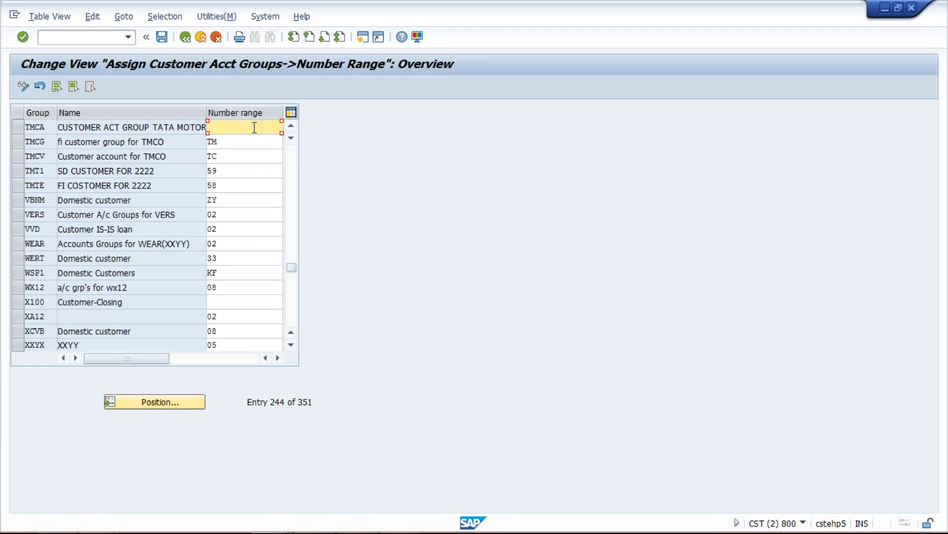
pyautogui.write('01')
pyautogui.hotkey('ctrl', 's')
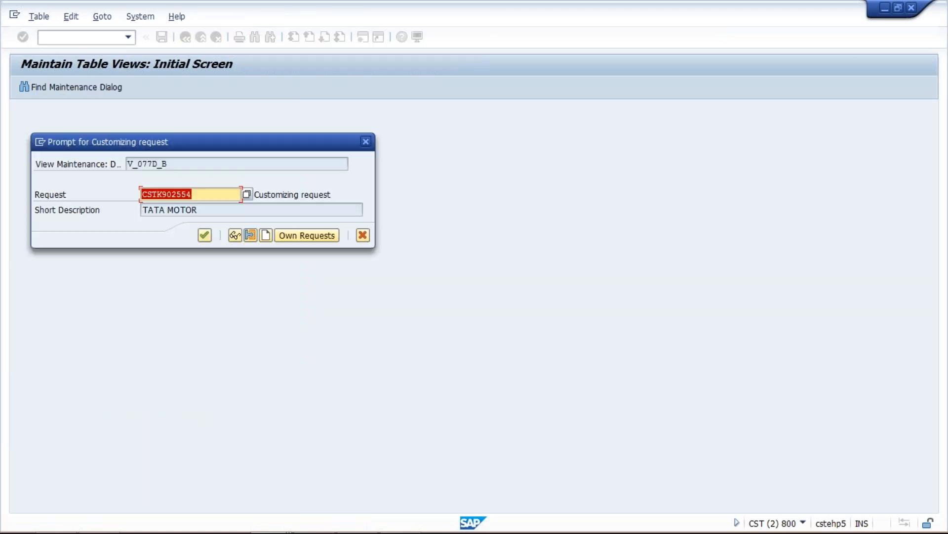
pyautogui.press('Return')
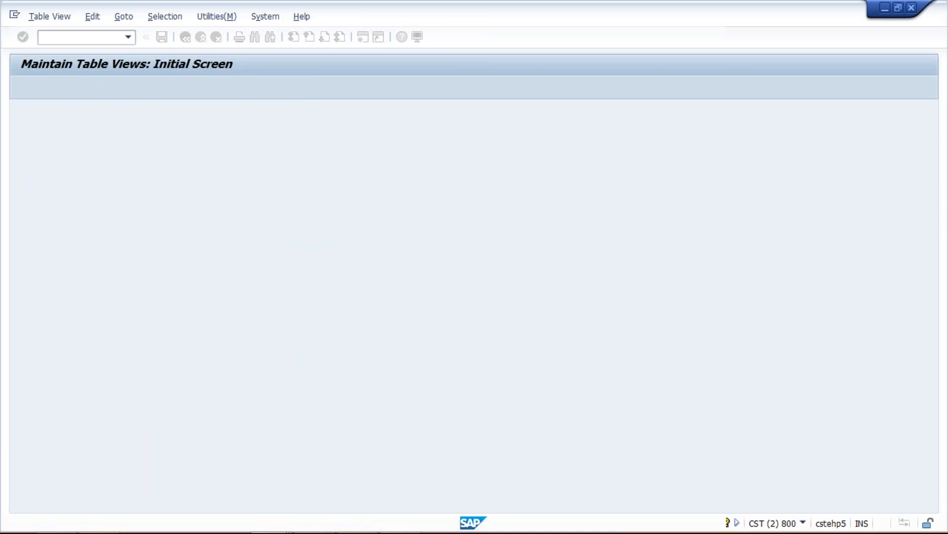
# Check the reconciliation G/L transaction on the PowerPoint configuration slide, and open central G/L account maintenance in SAP with /NFS00
pyautogui.click(365, 524)
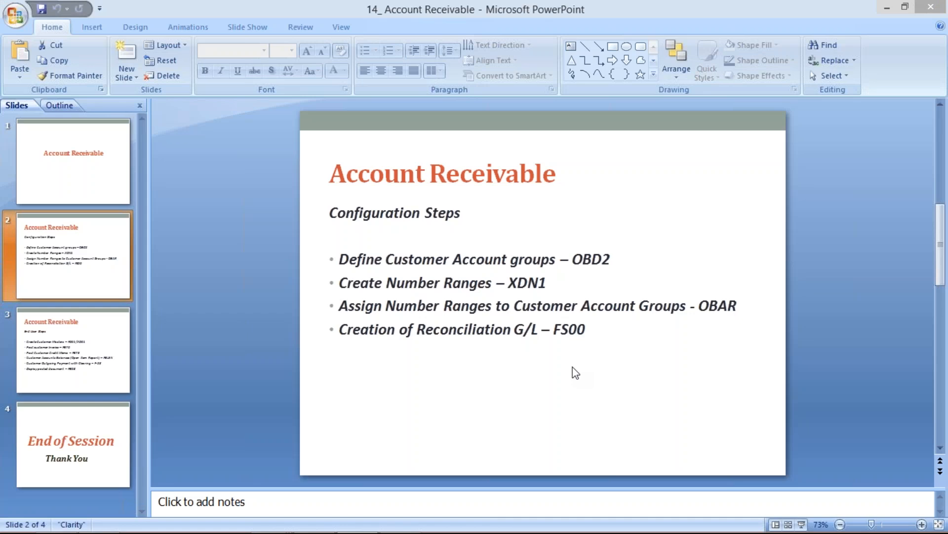
pyautogui.moveTo(390, 523)
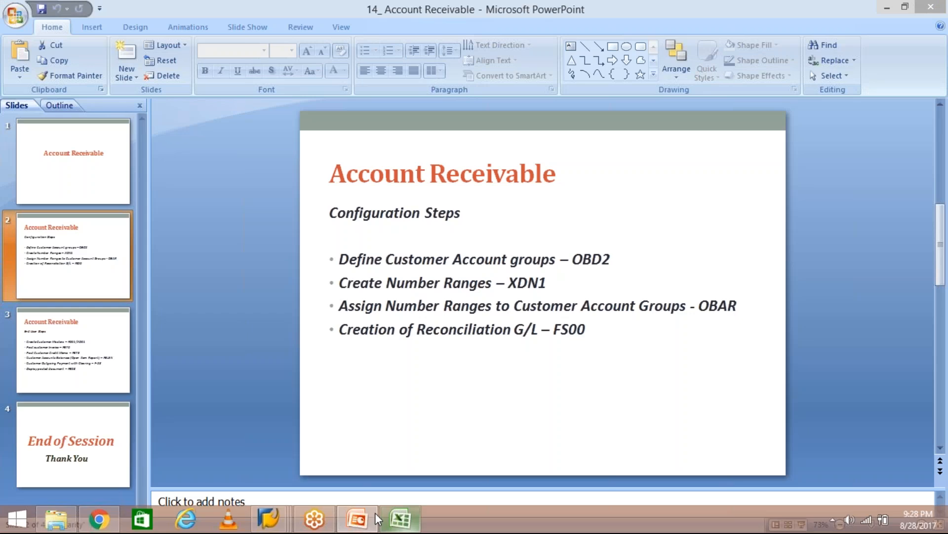
pyautogui.moveTo(264, 518)
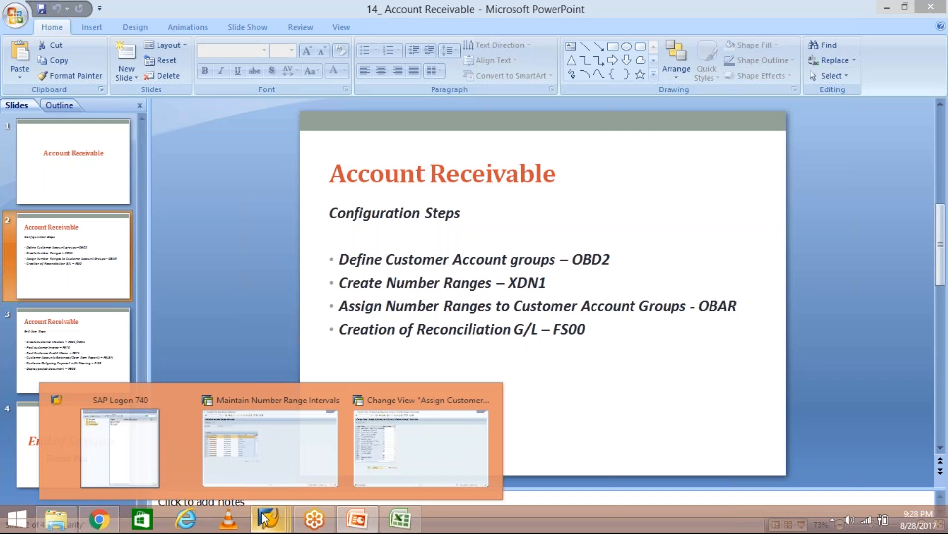
pyautogui.click(443, 454)
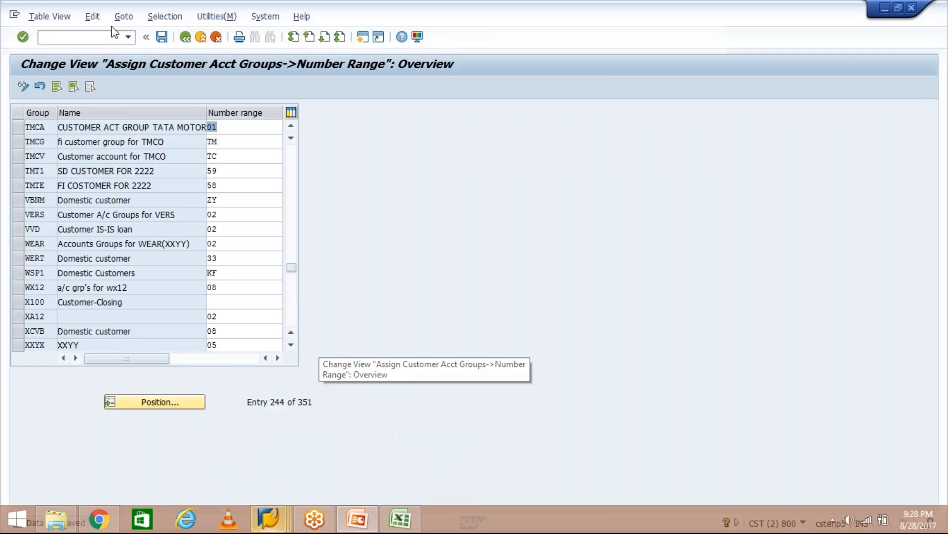
pyautogui.click(114, 36)
pyautogui.write('/N')
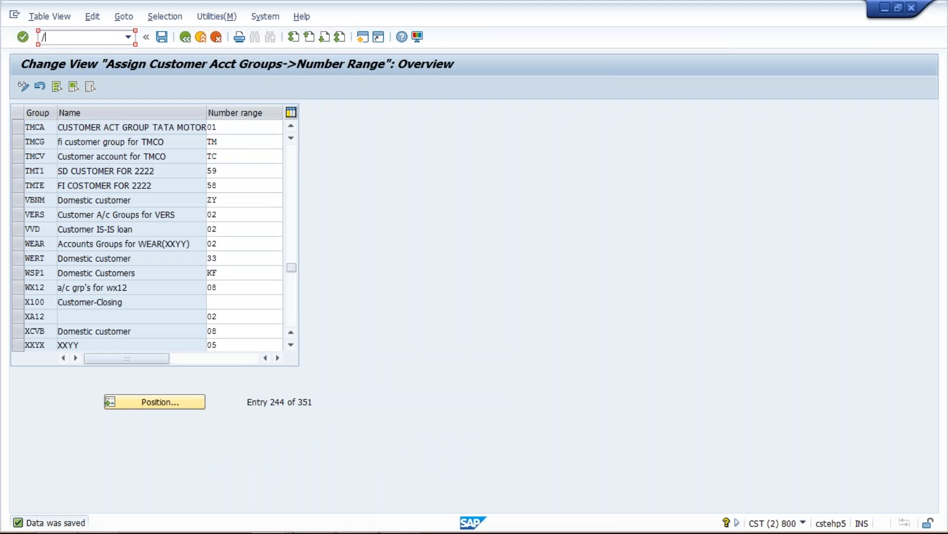
pyautogui.write('FS00')
pyautogui.press('Return')
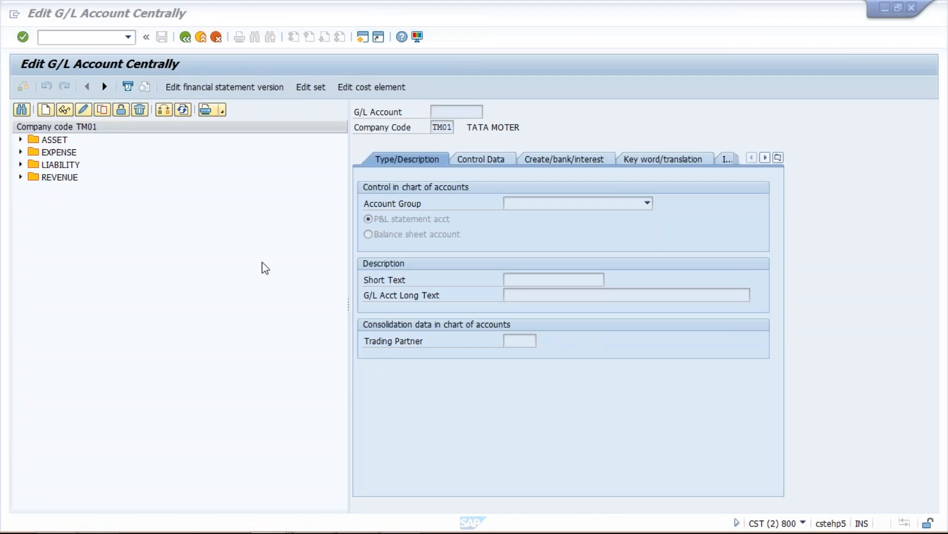
# Change the company code of the G/L account list to TM04
pyautogui.click(164, 110)
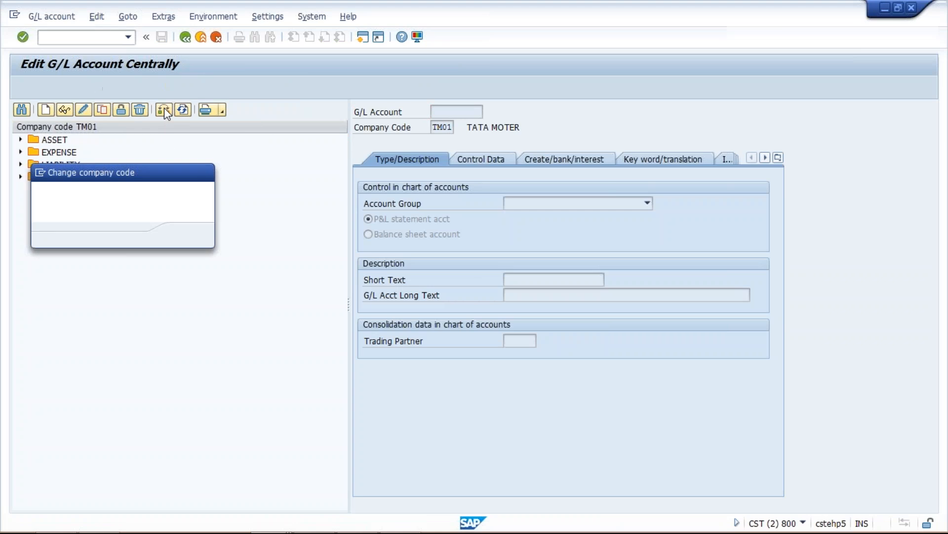
pyautogui.write('TM0')
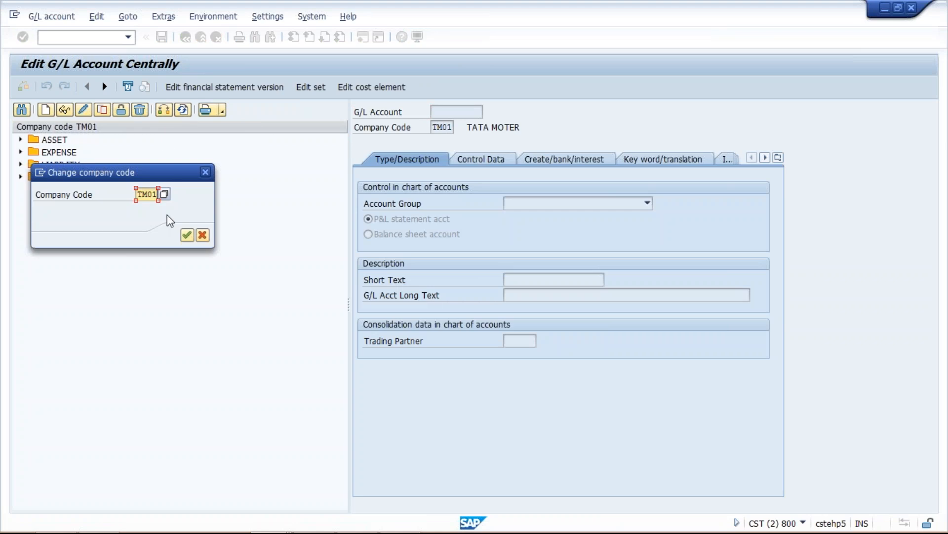
pyautogui.write('4')
pyautogui.press('Return')
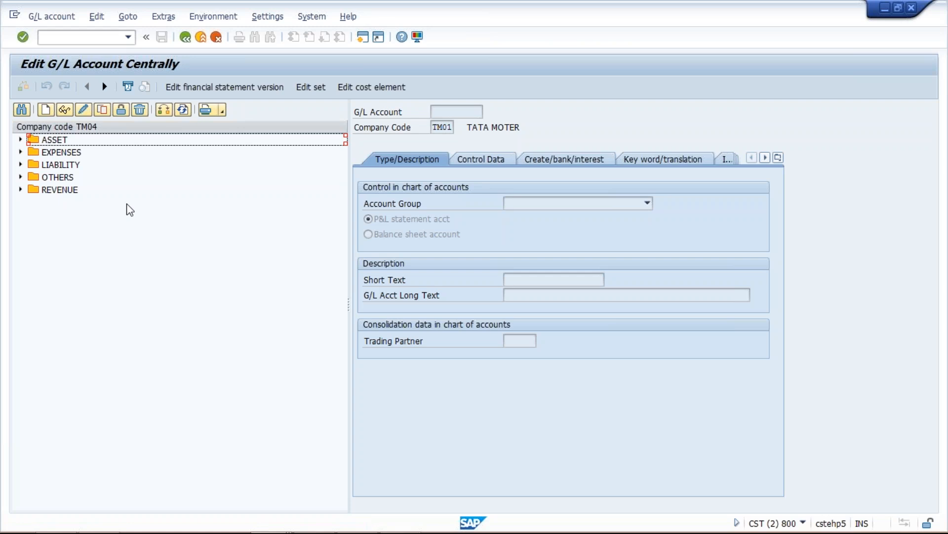
# Copy the DOWN PYT. asset account 1003 to new G/L account 1004 in company code TM04
pyautogui.click(20, 141)
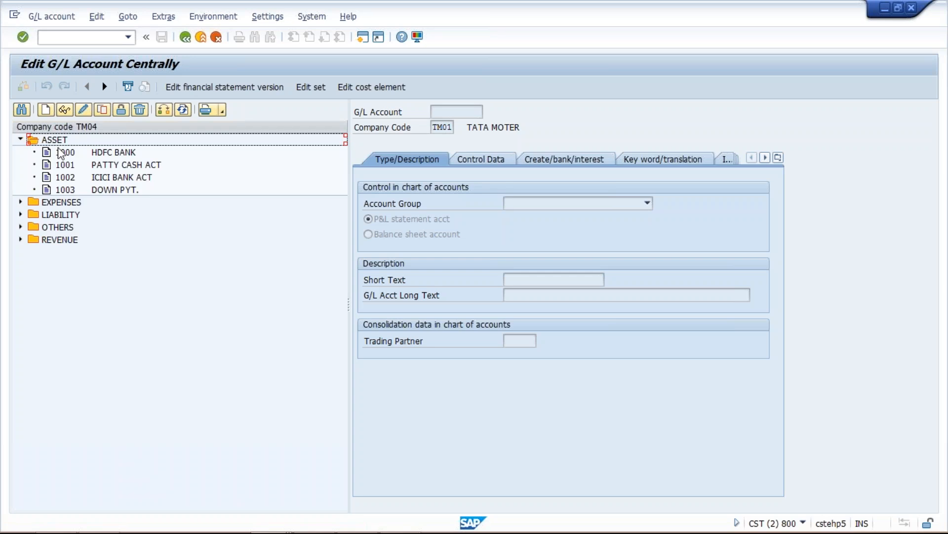
pyautogui.click(104, 167)
pyautogui.click(107, 190)
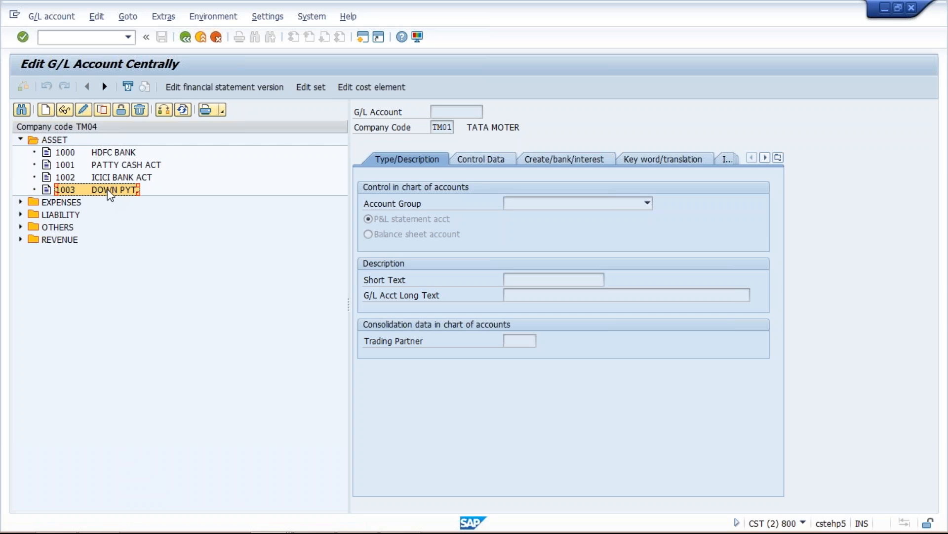
pyautogui.click(101, 112)
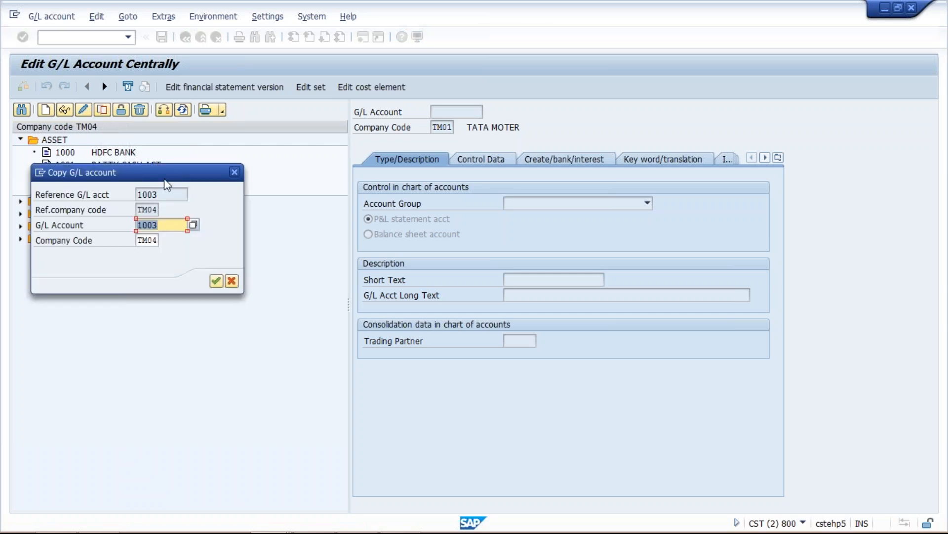
pyautogui.moveTo(167, 184); pyautogui.dragTo(278, 230)
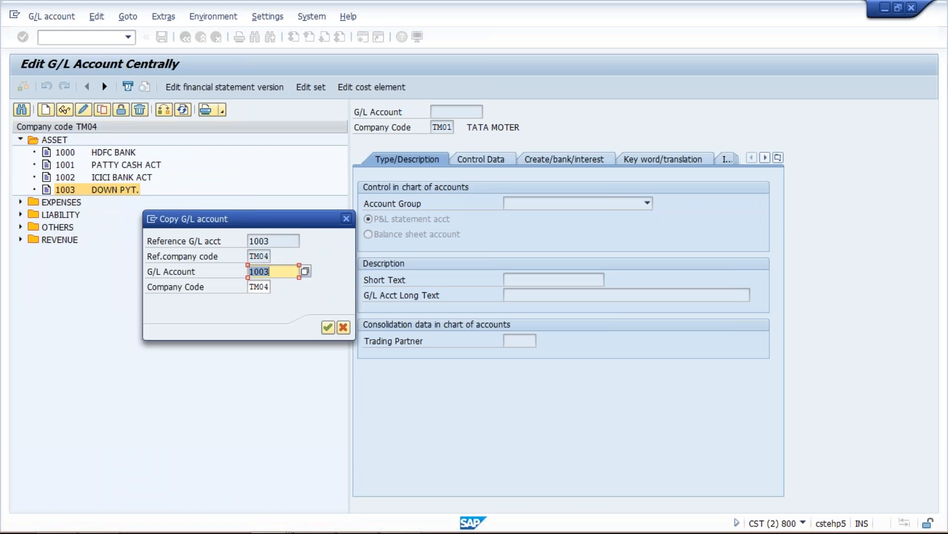
pyautogui.write('100')
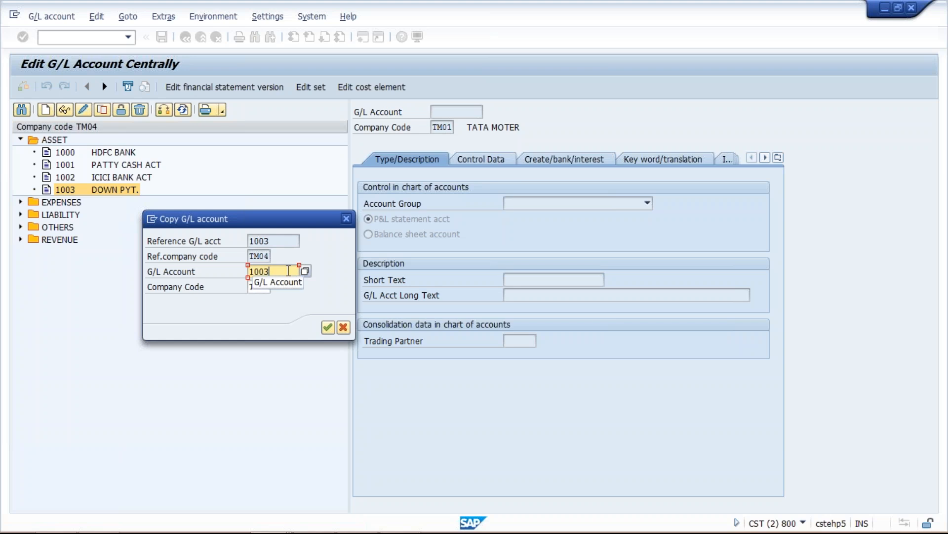
pyautogui.write('4')
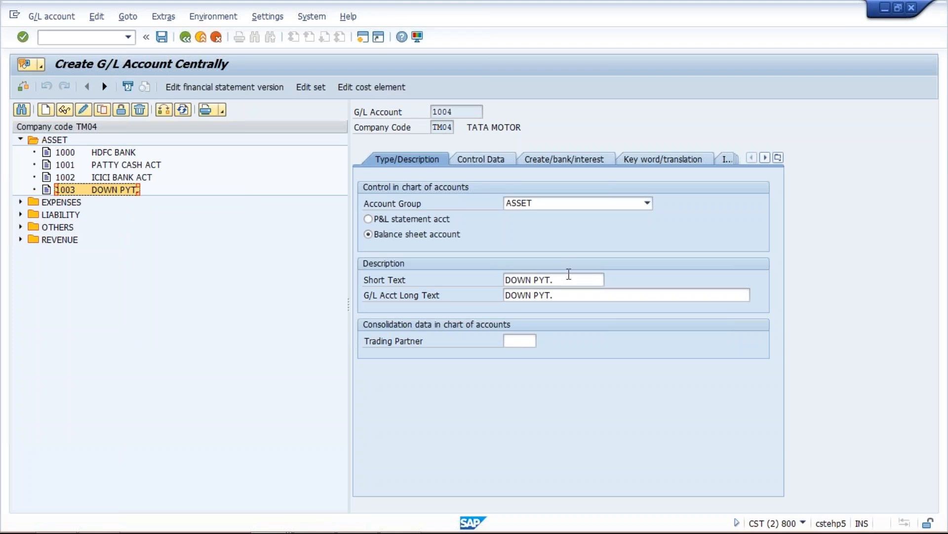
# Set both the short text and the long text of G/L account 1004 to "ACCOUNT RECEIVABLE"
pyautogui.click(569, 277)
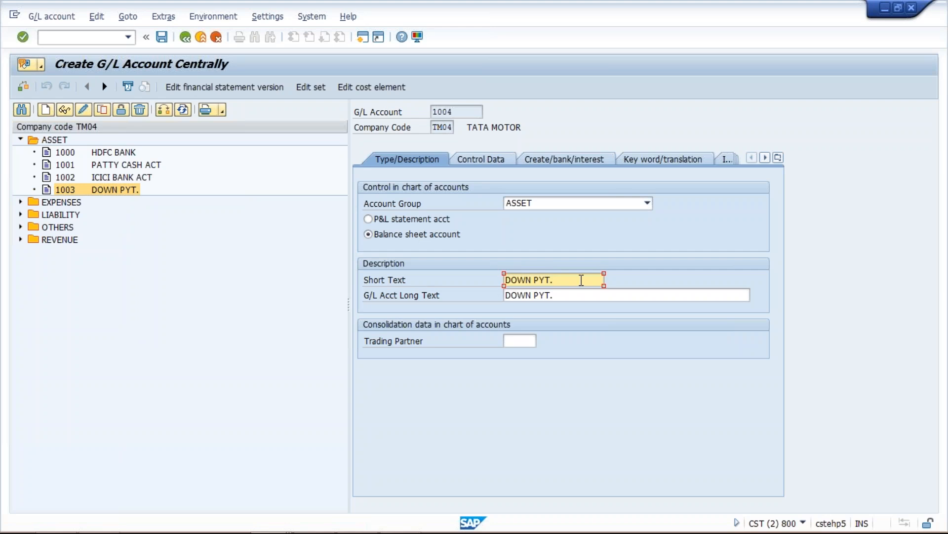
pyautogui.hotkey('ctrl', 'a')
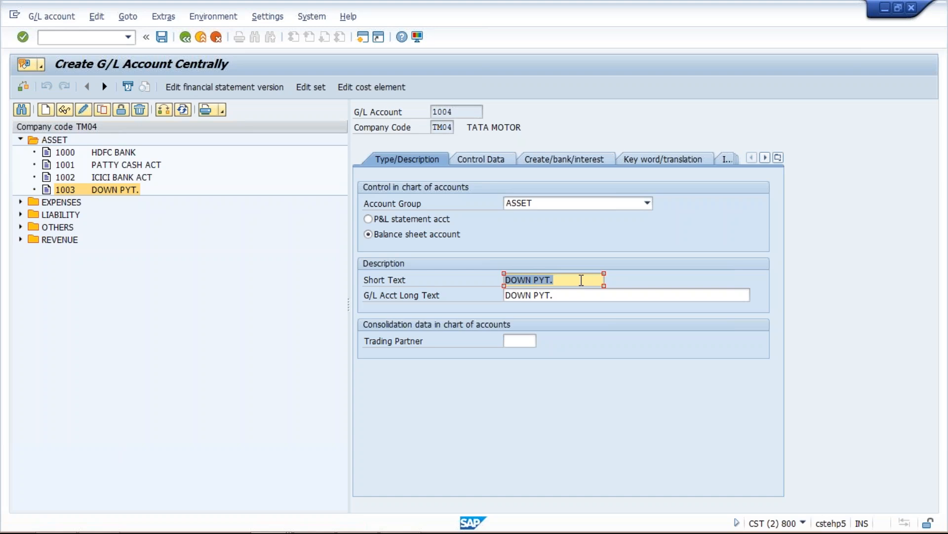
pyautogui.write('A')
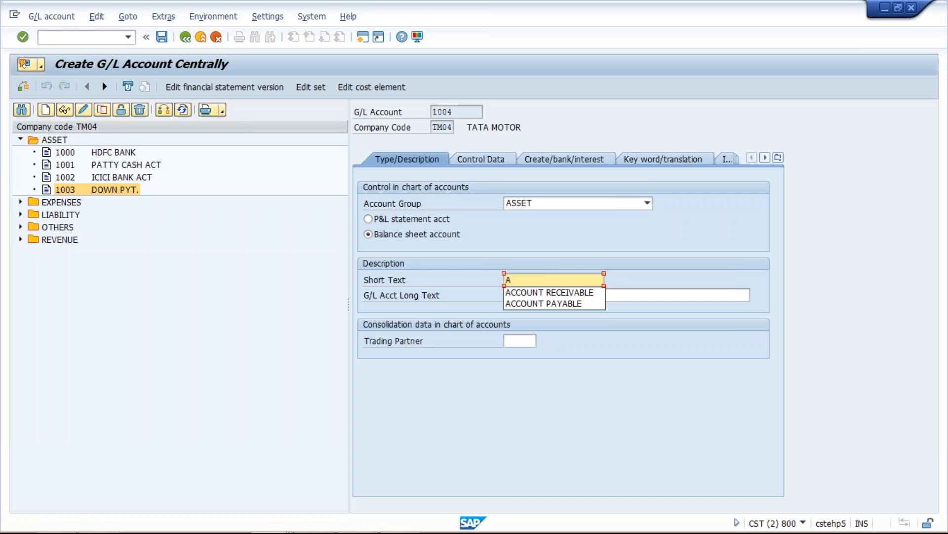
pyautogui.click(579, 292)
pyautogui.hotkey('ctrl', 'a')
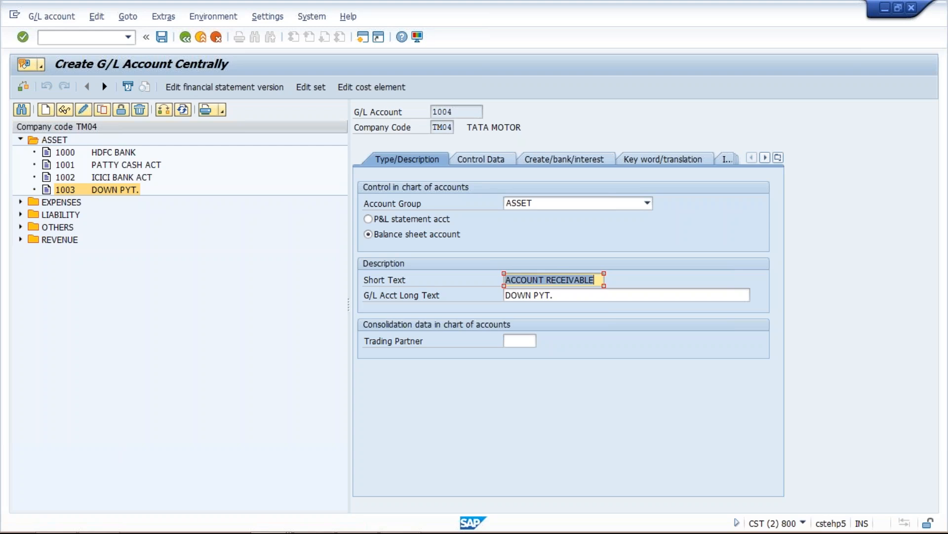
pyautogui.press('Tab')
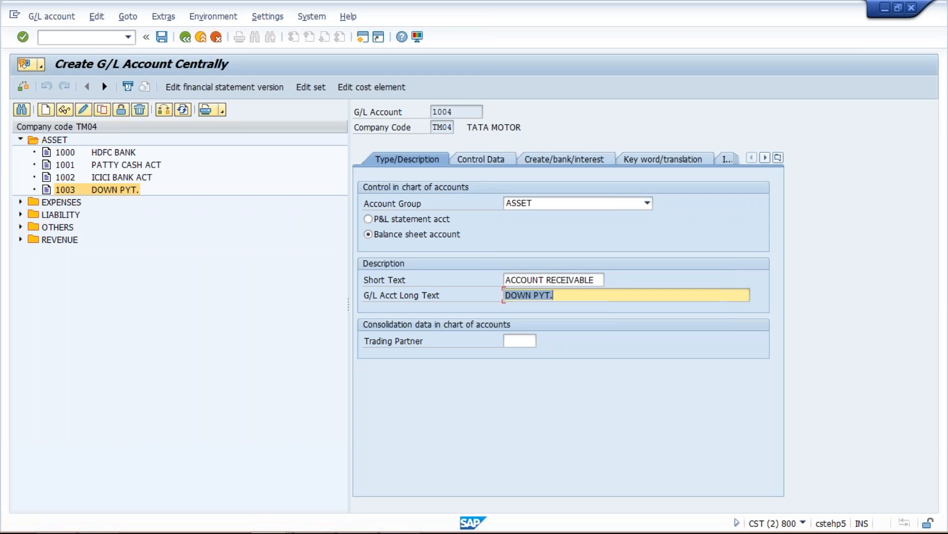
pyautogui.hotkey('ctrl', 'v')
# Set the reconciliation account type of G/L account 1004 to Customers, and show its document creation, bank and interest settings
pyautogui.click(495, 161)
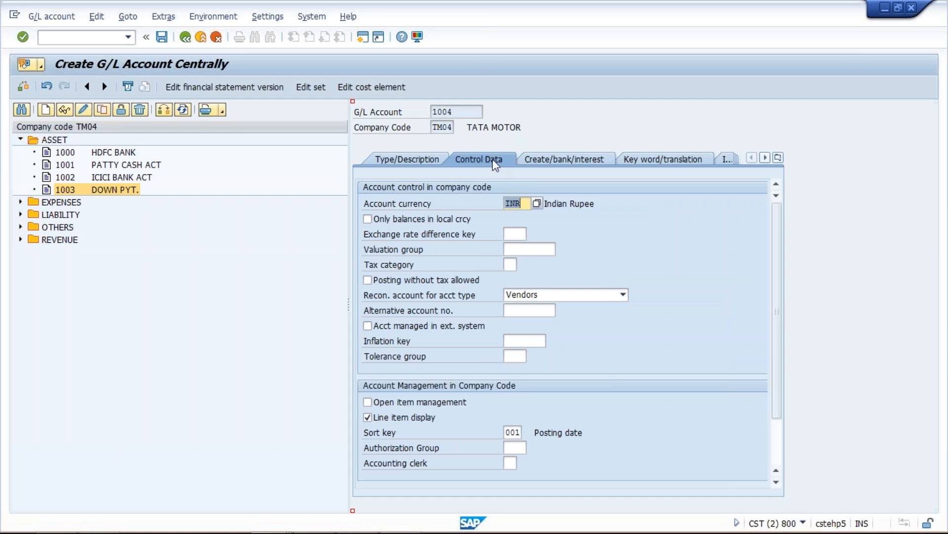
pyautogui.click(531, 295)
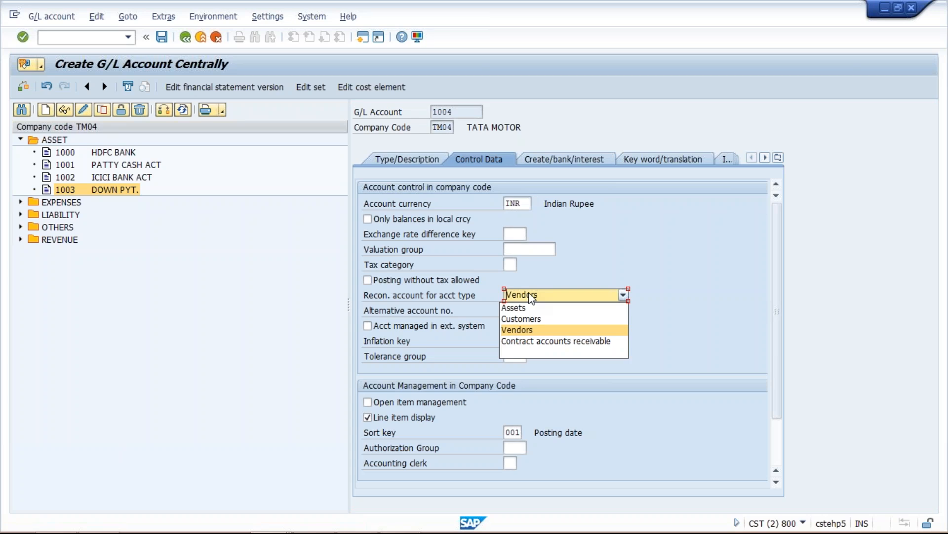
pyautogui.click(531, 320)
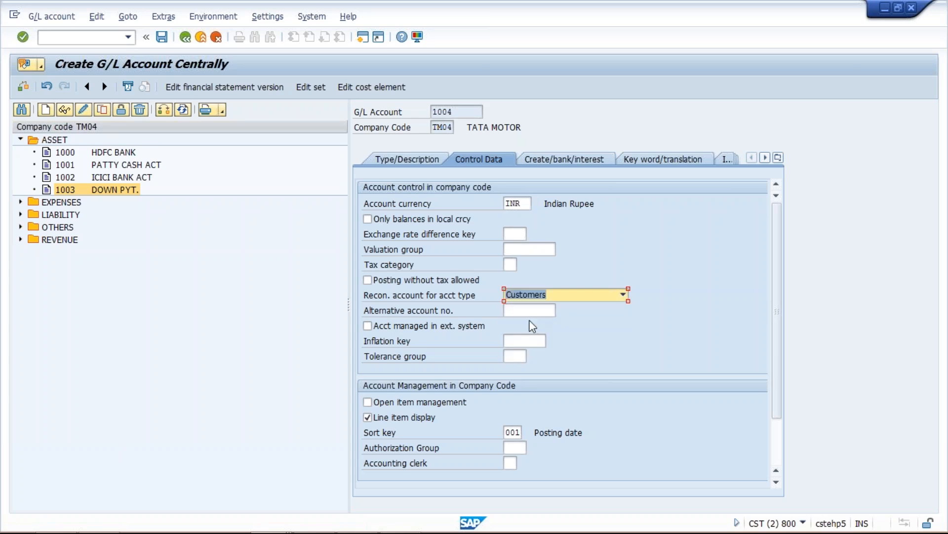
pyautogui.click(559, 161)
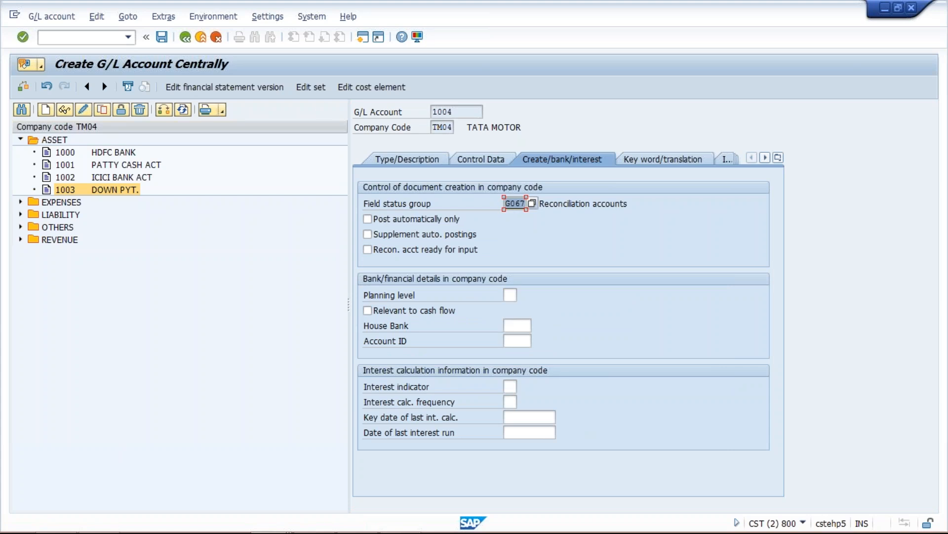
# Save G/L account 1004, and switch to the End User Steps slide of the Account Receivable presentation in PowerPoint
pyautogui.click(163, 40)
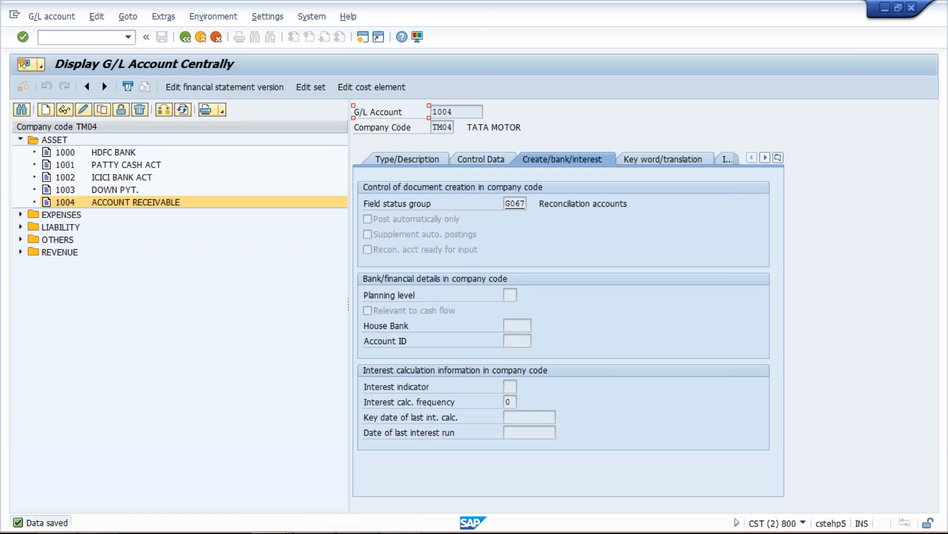
pyautogui.moveTo(364, 527)
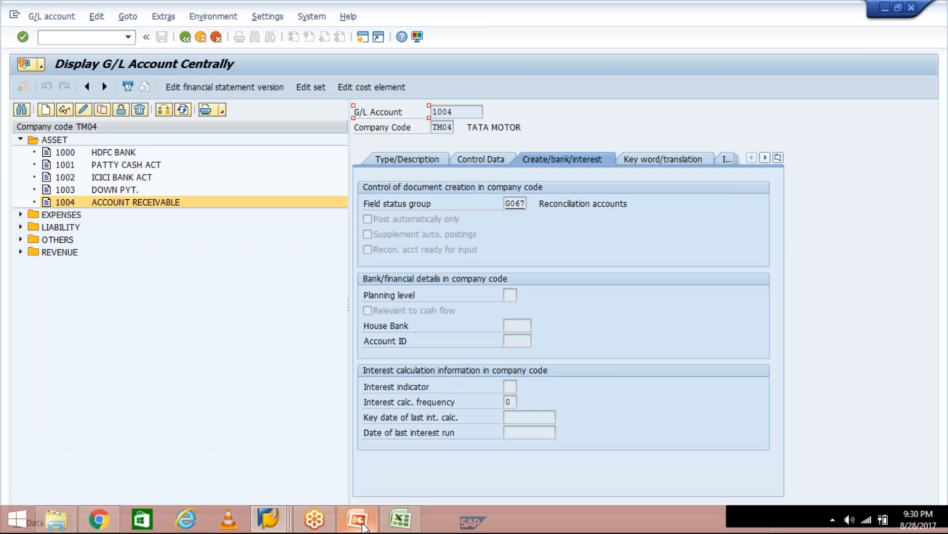
pyautogui.click(364, 527)
pyautogui.click(89, 356)
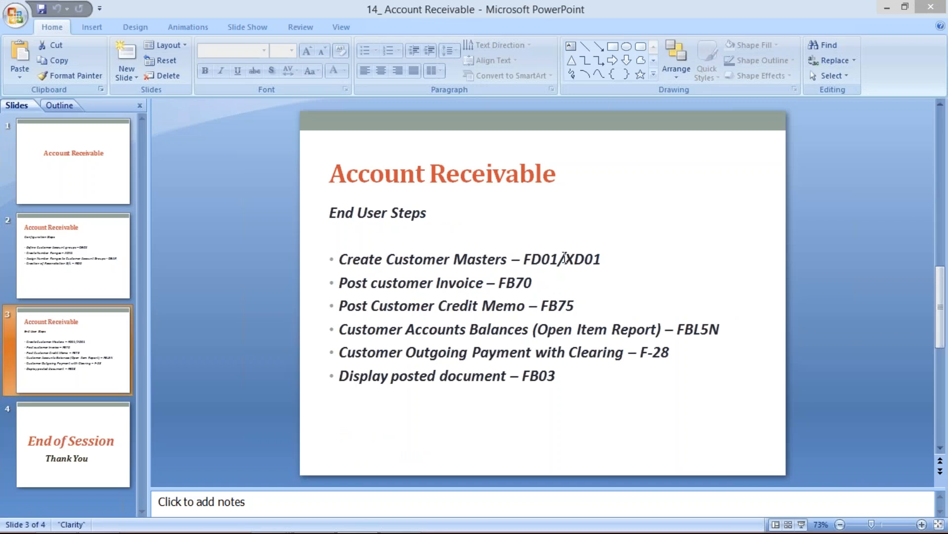
# Remove "FD01/" from the Create Customer Masters bullet, leaving only transaction code XD01
pyautogui.click(565, 258)
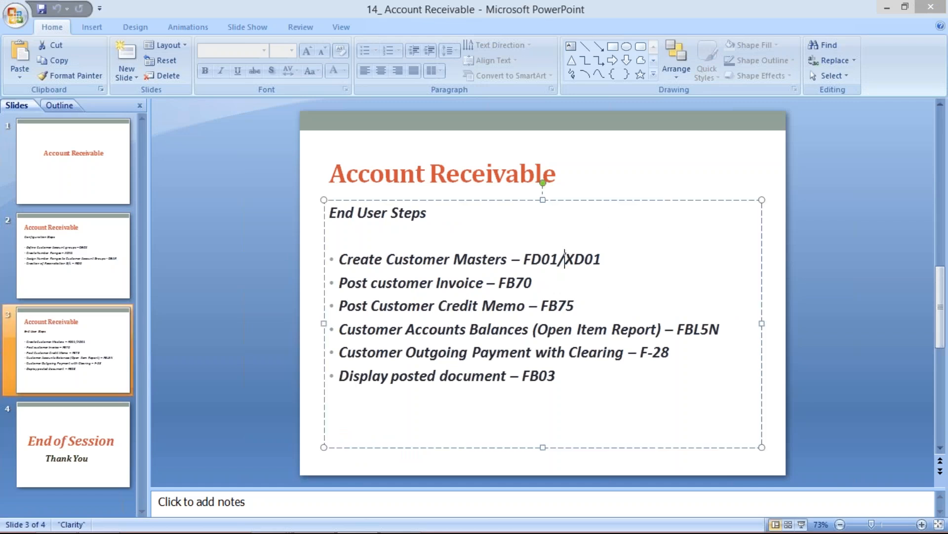
pyautogui.press('BackSpace')
pyautogui.press('BackSpace')
pyautogui.press('BackSpace')
pyautogui.press('BackSpace')
pyautogui.press('BackSpace')
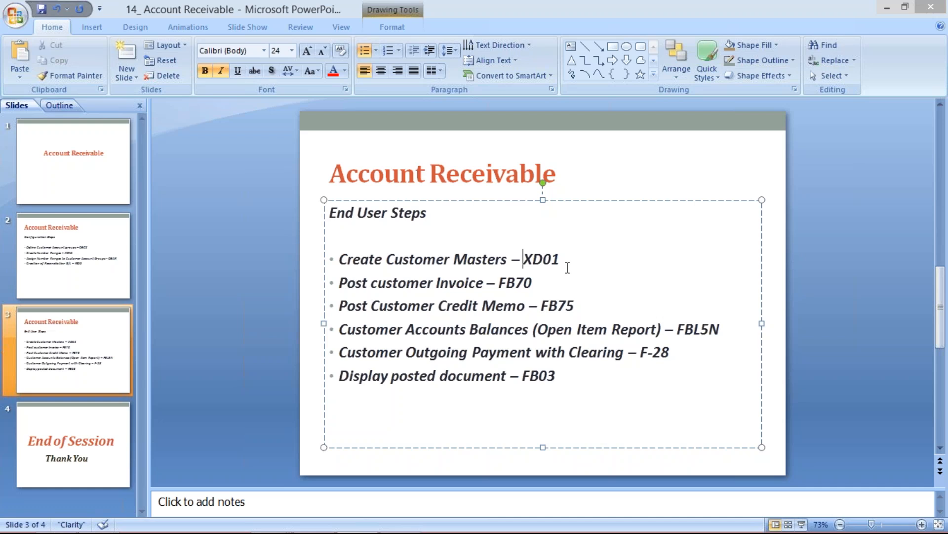
pyautogui.click(568, 261)
# Switch to the SAP session showing the customer number range intervals, and start customer creation with transaction XD01
pyautogui.moveTo(430, 530)
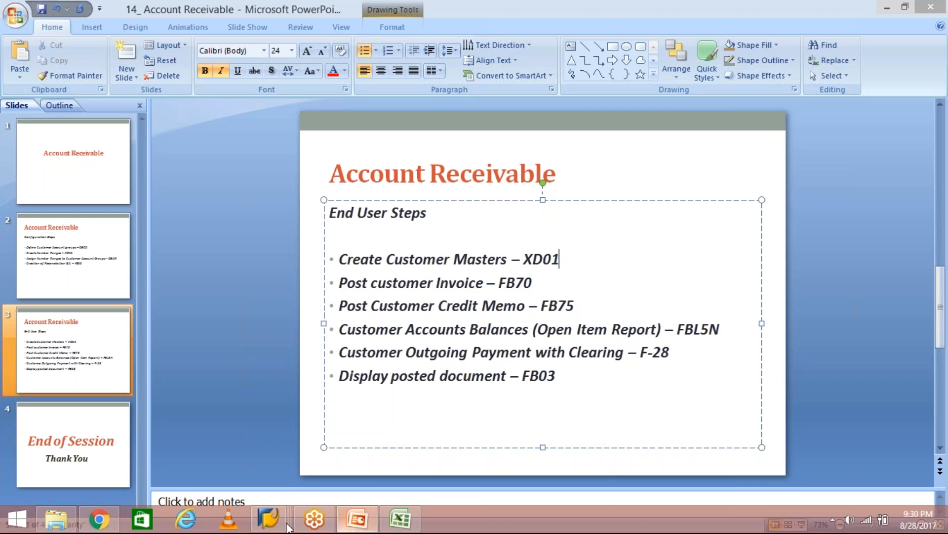
pyautogui.moveTo(279, 526)
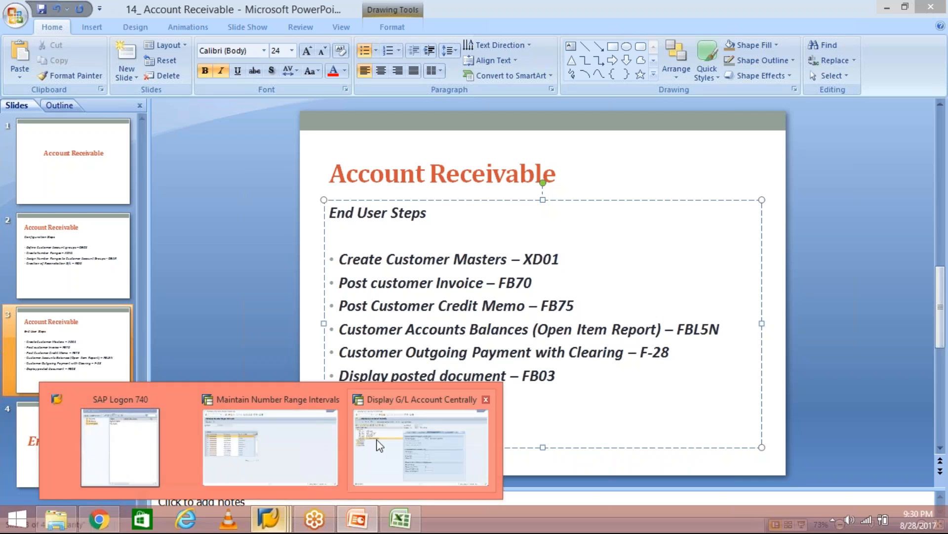
pyautogui.moveTo(379, 444)
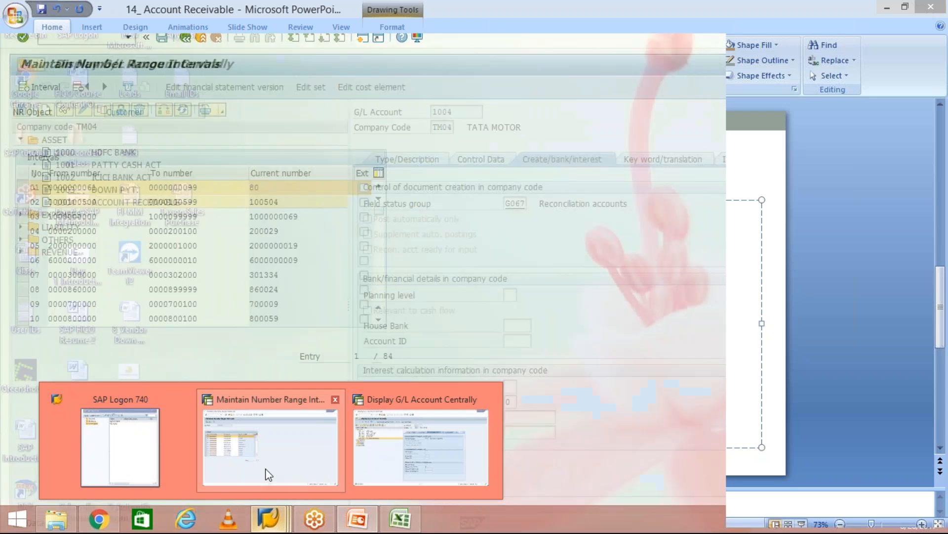
pyautogui.click(268, 474)
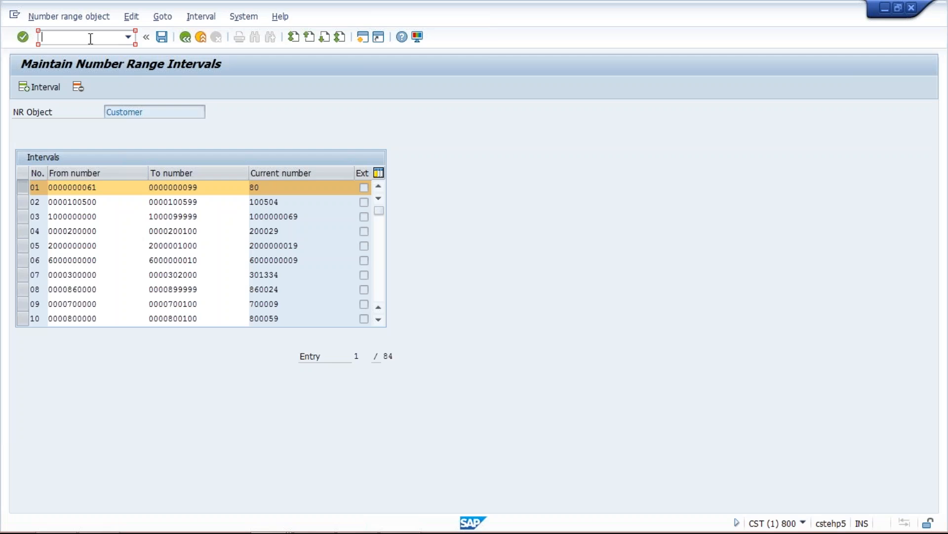
pyautogui.write('/NXD01')
pyautogui.press('Return')
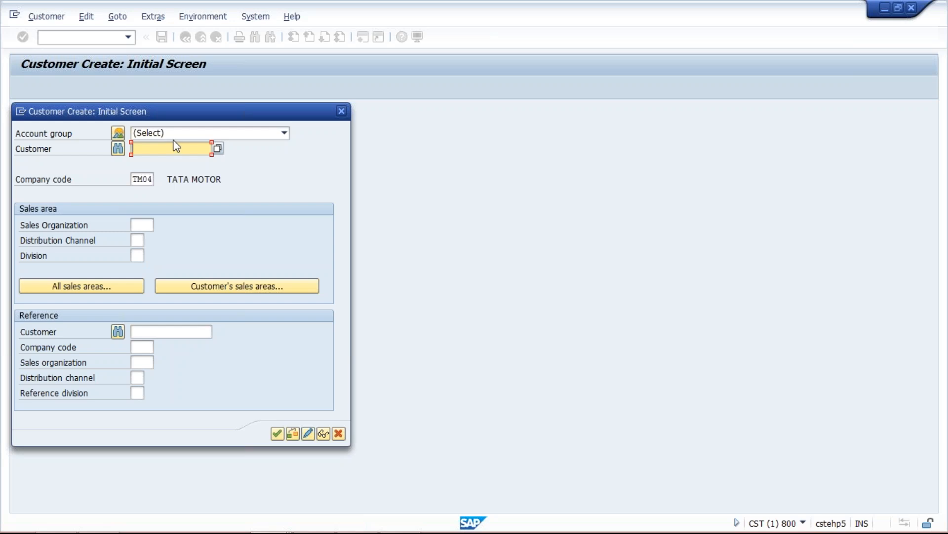
# Start a new customer with account group TMCA, found through the account group overview, in company code TM04
pyautogui.click(197, 133)
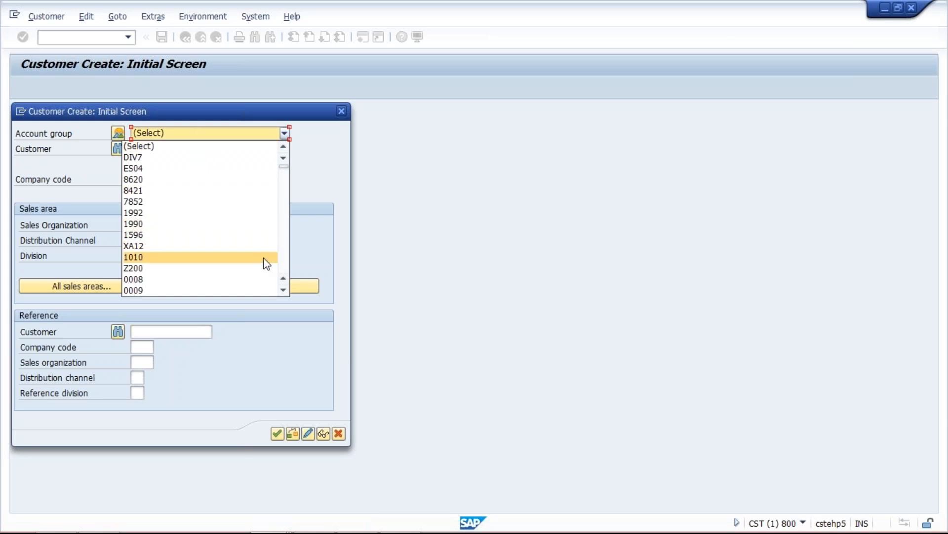
pyautogui.click(120, 135)
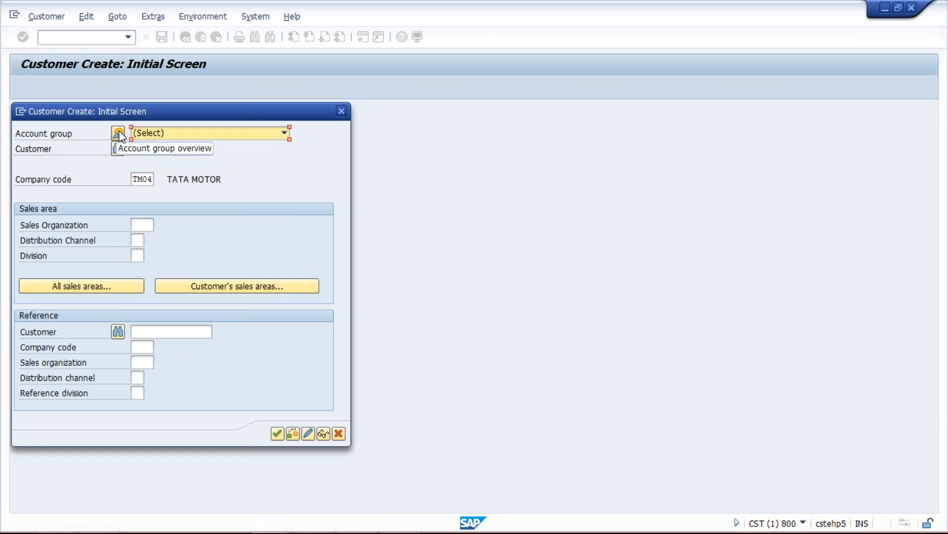
pyautogui.click(118, 133)
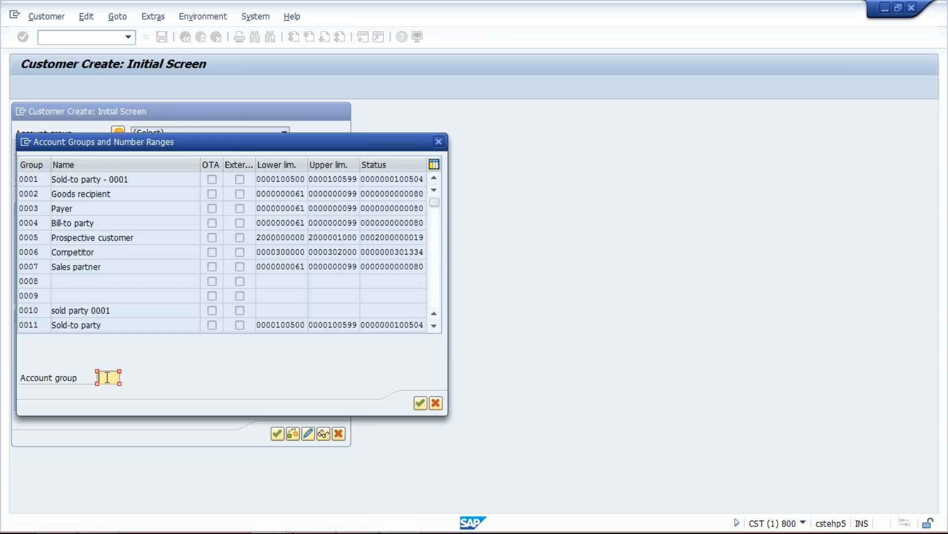
pyautogui.write('TMCA')
pyautogui.press('Return')
pyautogui.click(116, 179)
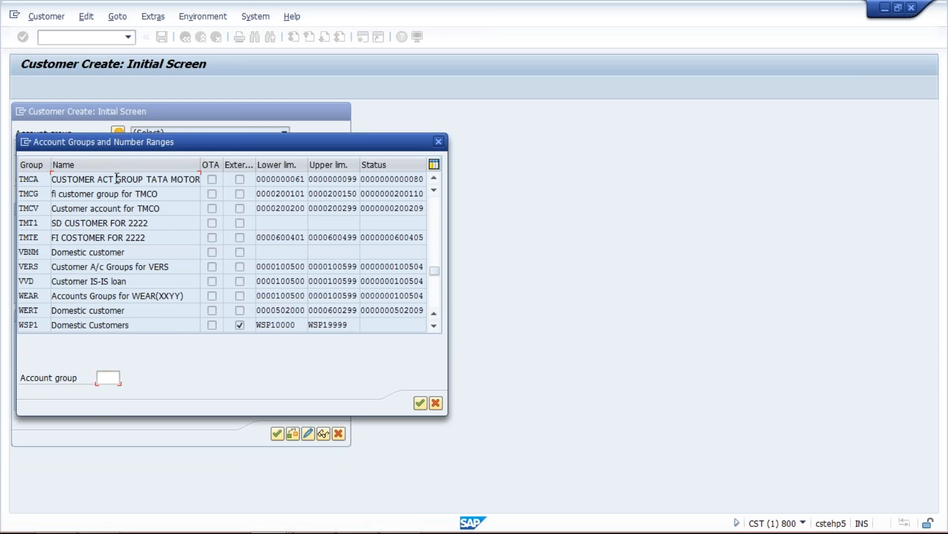
pyautogui.click(147, 179)
pyautogui.doubleClick(96, 179)
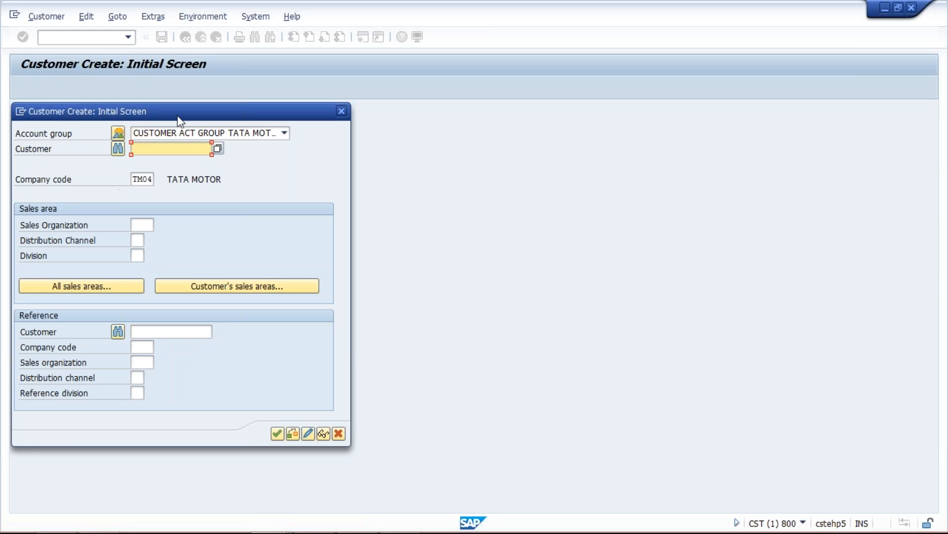
pyautogui.click(151, 179)
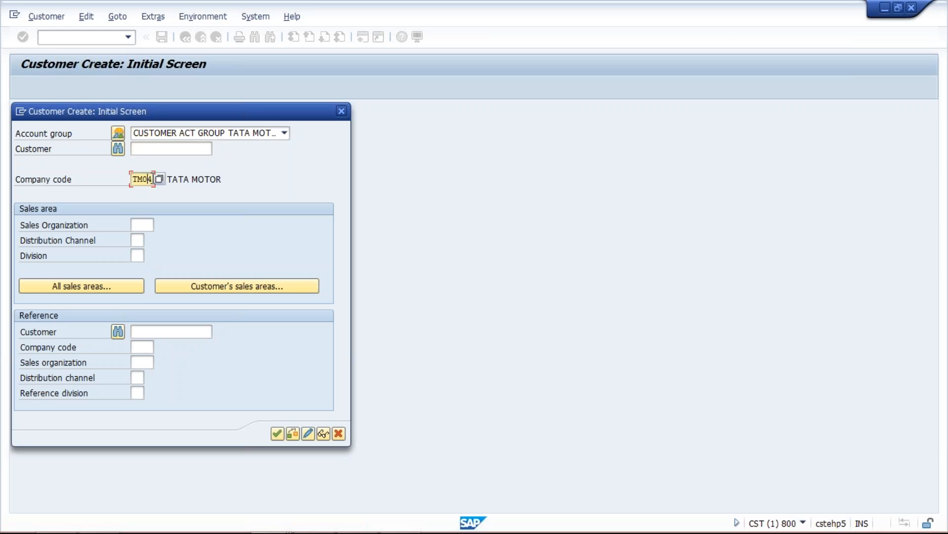
pyautogui.press('Return')
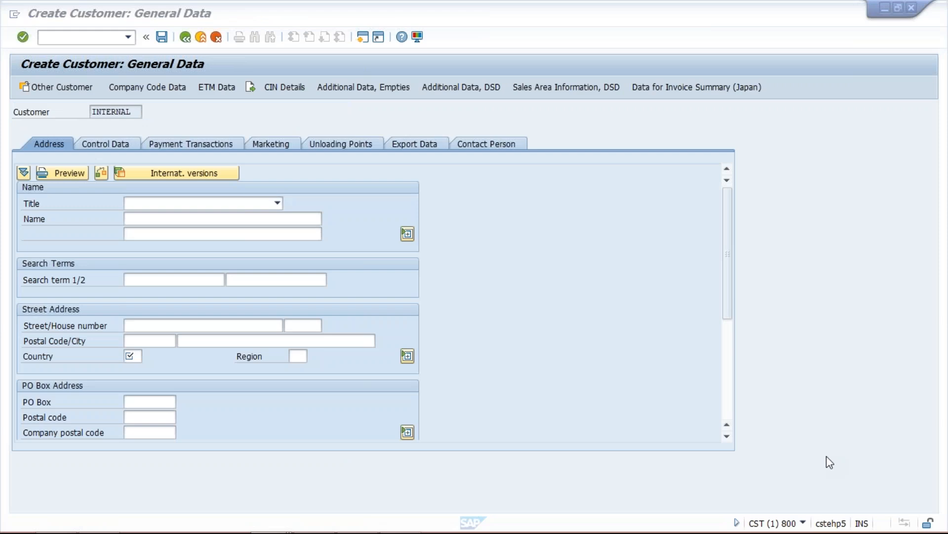
# Enter PENTA INFOTECH as the customer's name and IN as the country in the address data
pyautogui.click(212, 224)
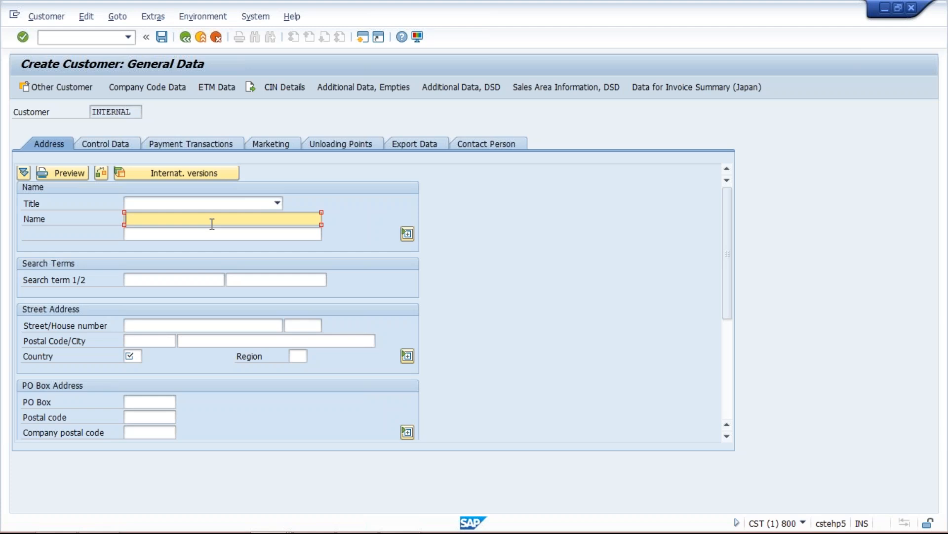
pyautogui.write('PENTA INFOTECH')
pyautogui.click(132, 356)
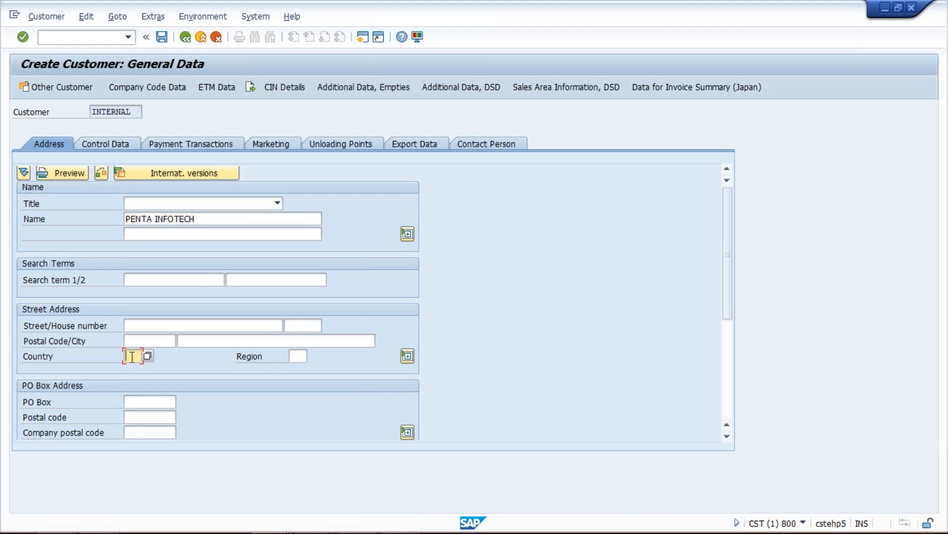
pyautogui.write('IN')
pyautogui.click(205, 327)
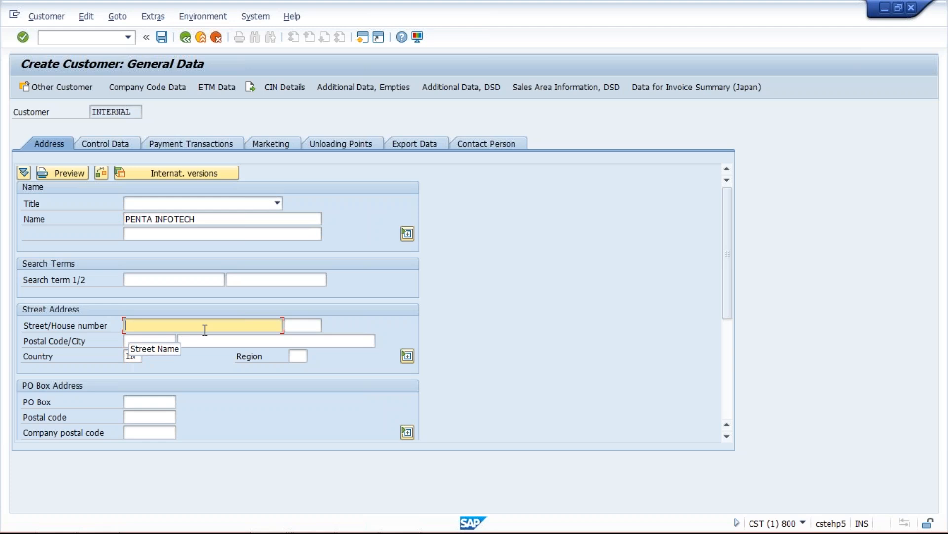
pyautogui.click(214, 342)
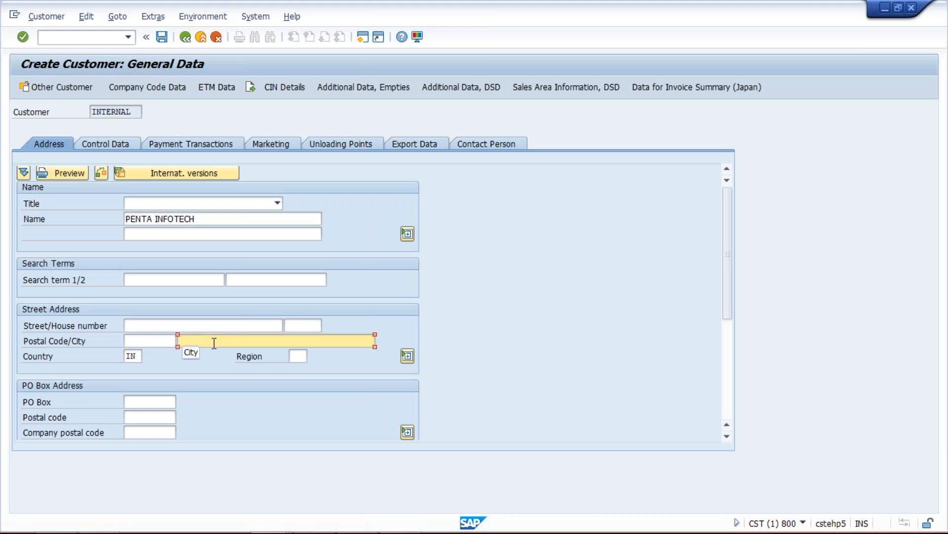
pyautogui.click(137, 355)
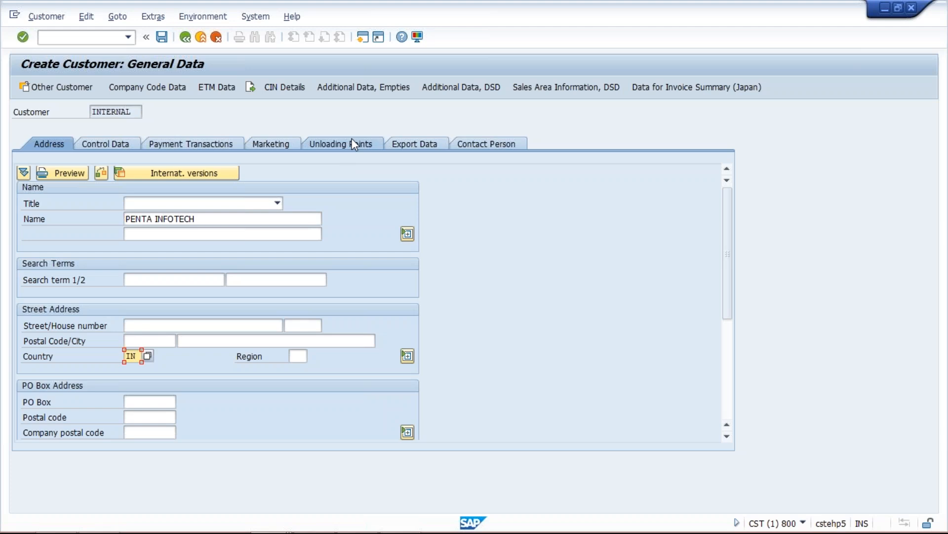
# Review the customer's bank details for payment transactions, and recheck the name and country in the address data
pyautogui.click(208, 142)
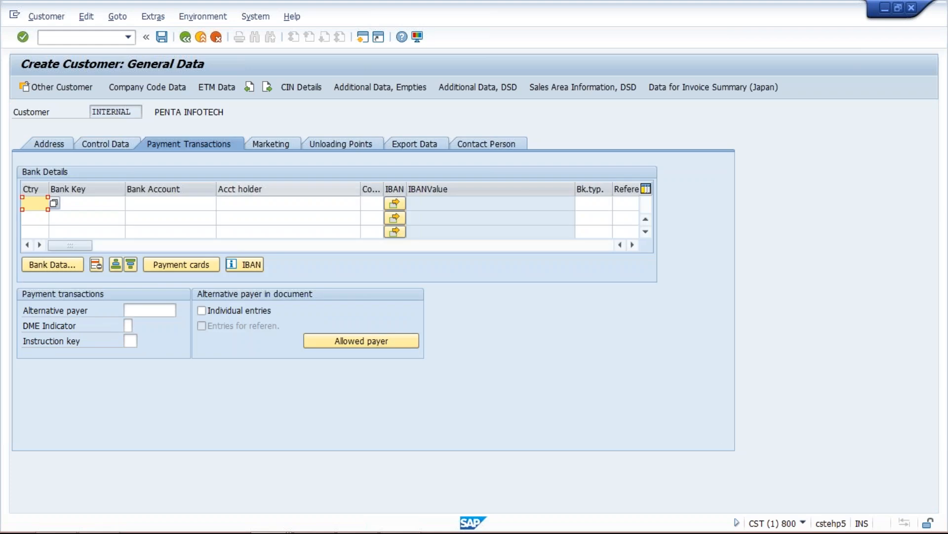
pyautogui.click(267, 203)
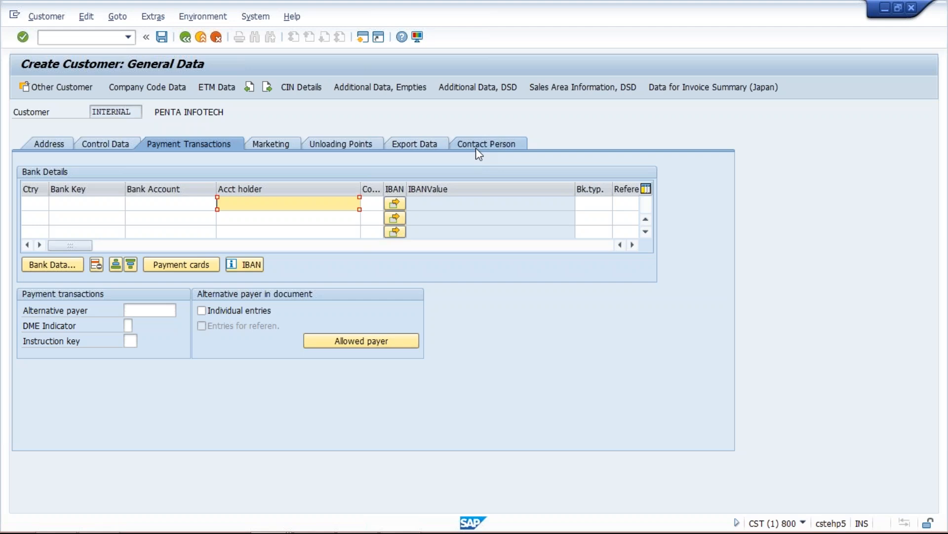
pyautogui.click(41, 148)
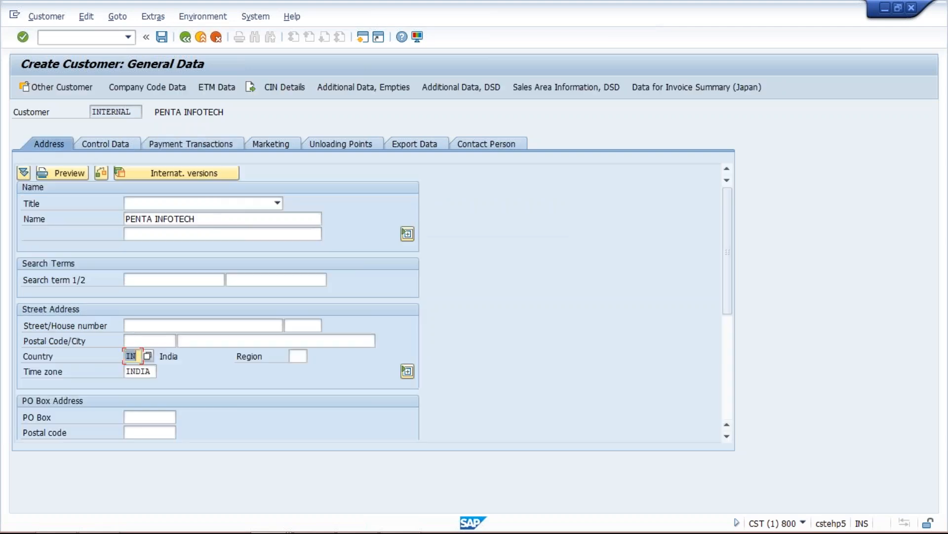
pyautogui.click(230, 223)
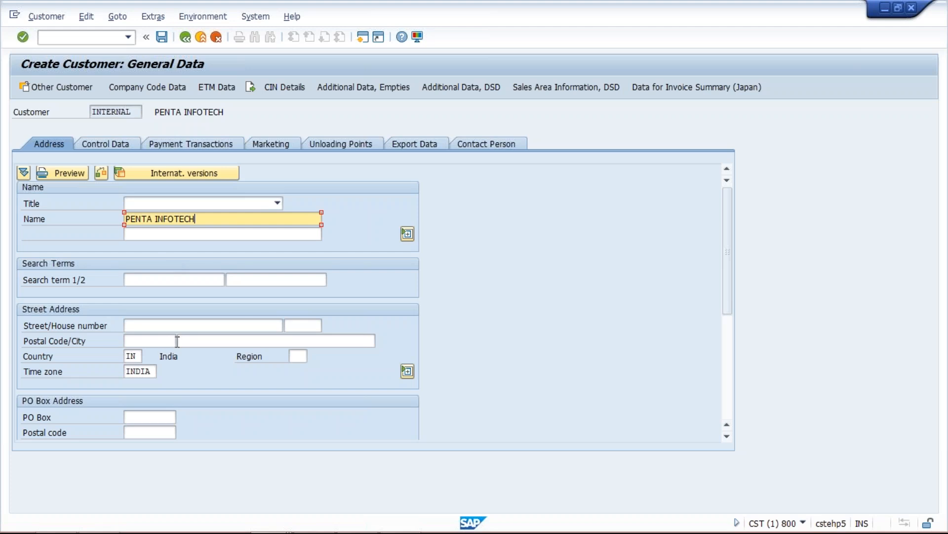
pyautogui.click(140, 356)
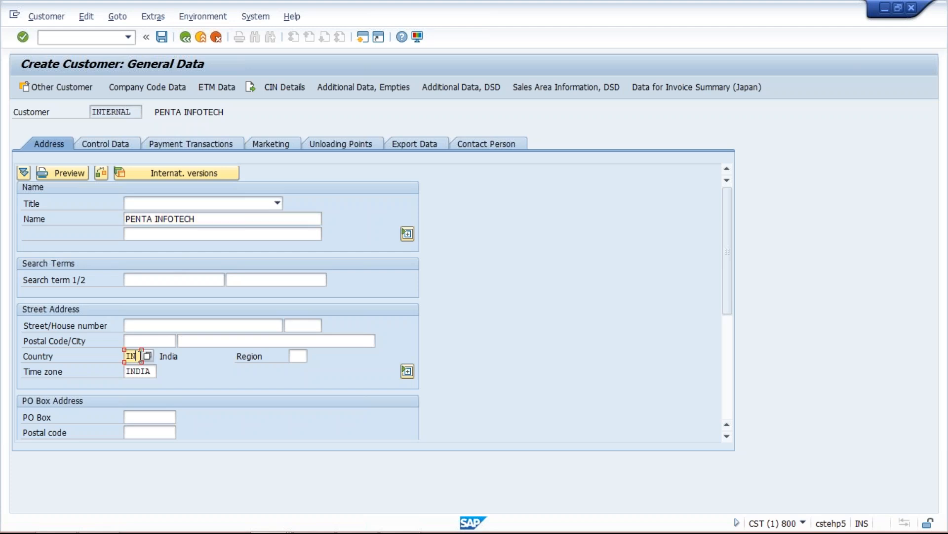
# Set the customer's reconciliation account to 1004 ACCOUNT RECEIVABLE in the company code data
pyautogui.click(145, 89)
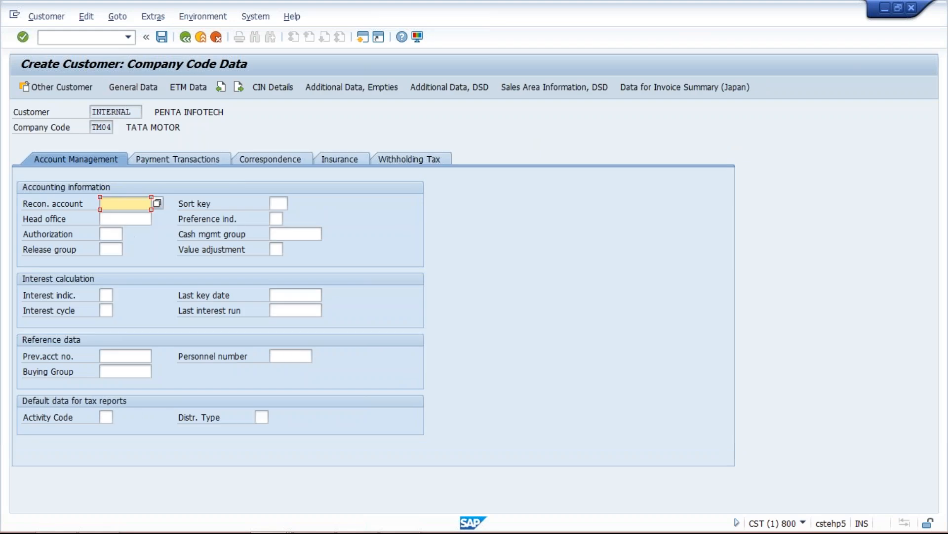
pyautogui.click(120, 218)
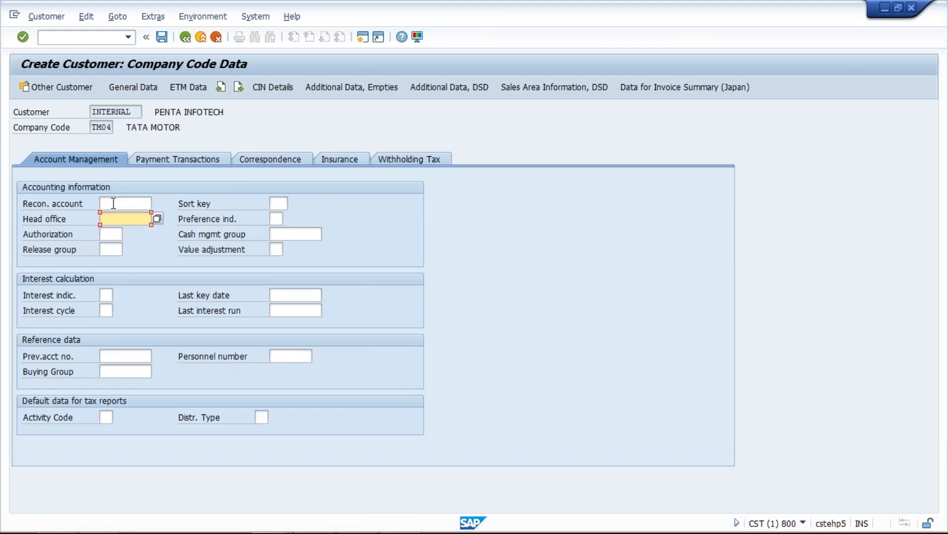
pyautogui.click(113, 203)
pyautogui.click(158, 203)
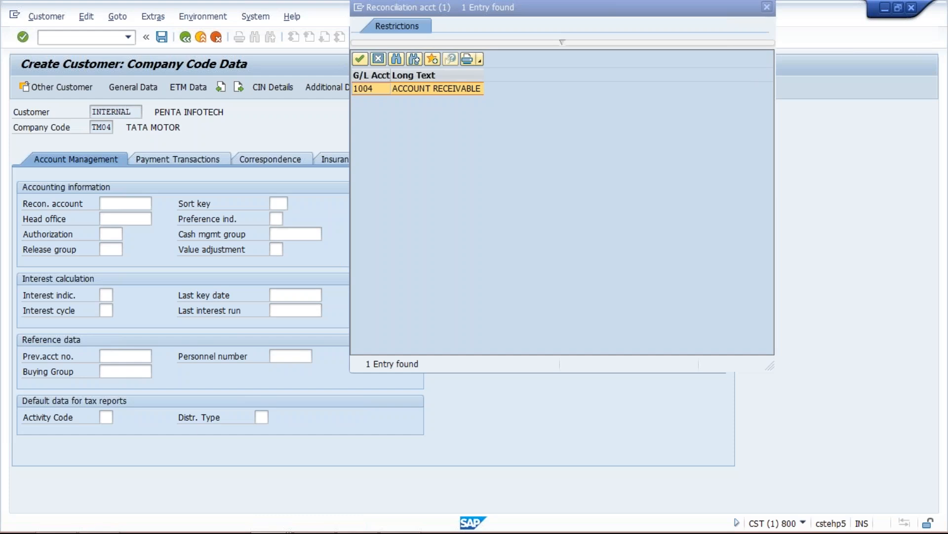
pyautogui.press('Return')
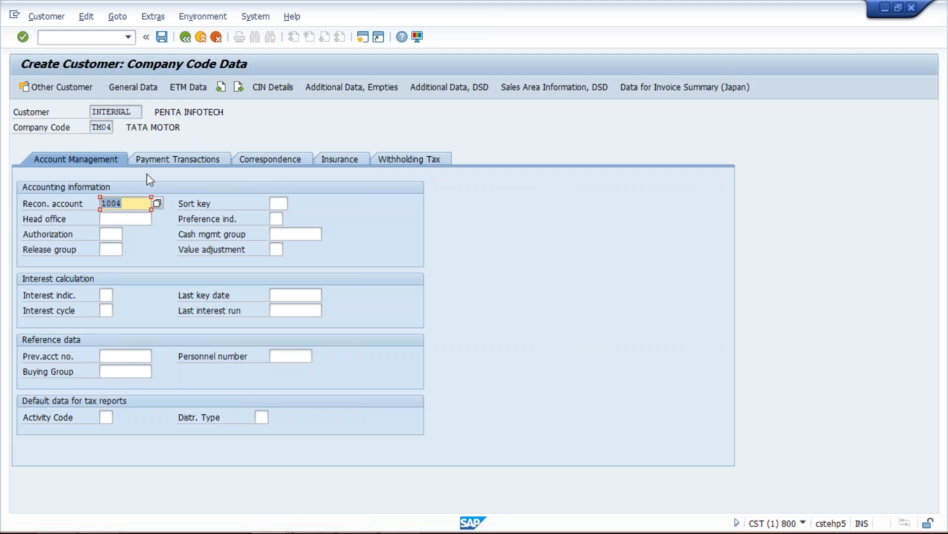
pyautogui.click(135, 203)
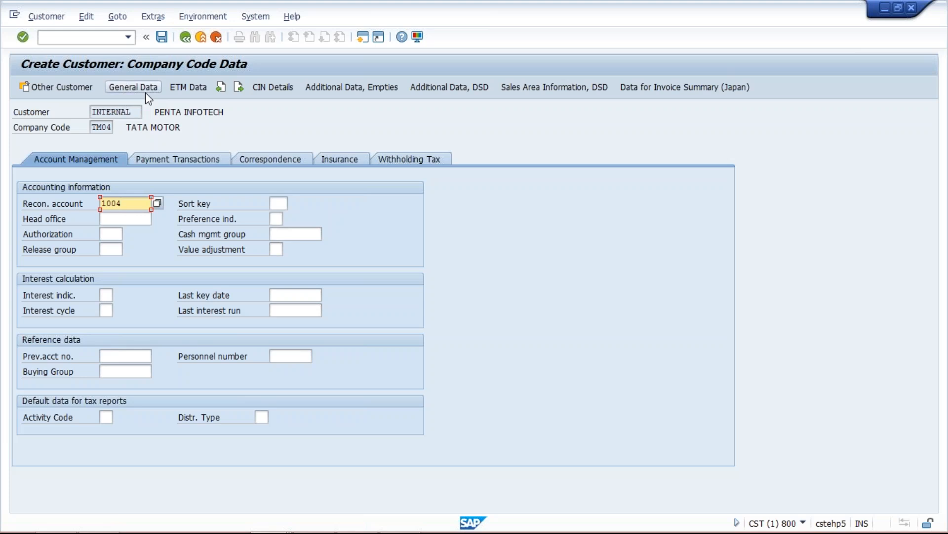
# Recheck the customer's general data and reconciliation account, and try to save the new customer PENTA INFOTECH
pyautogui.click(134, 87)
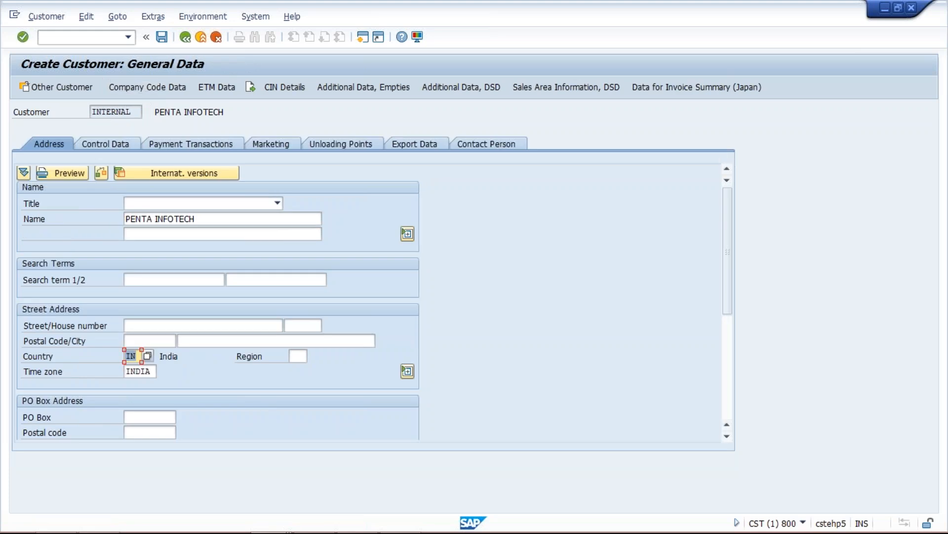
pyautogui.click(225, 217)
pyautogui.click(178, 88)
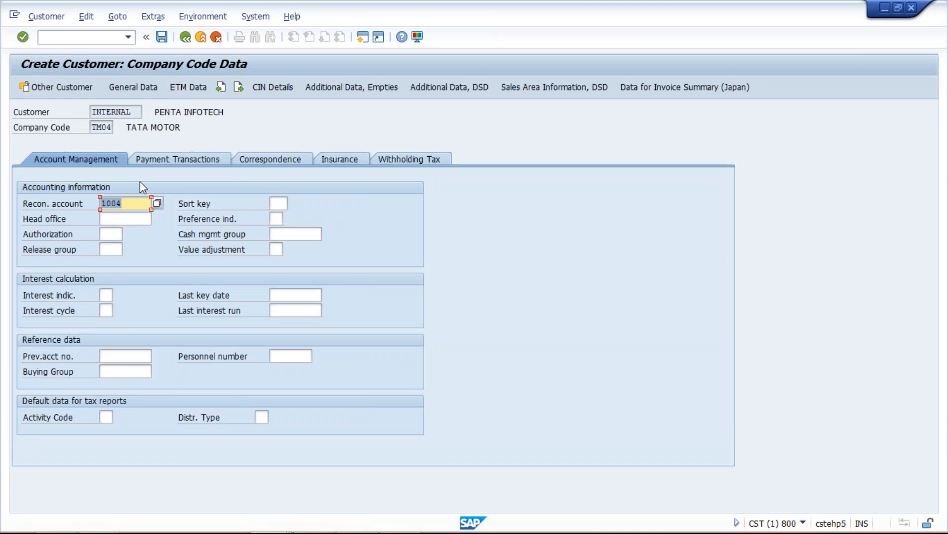
pyautogui.click(124, 203)
pyautogui.click(162, 36)
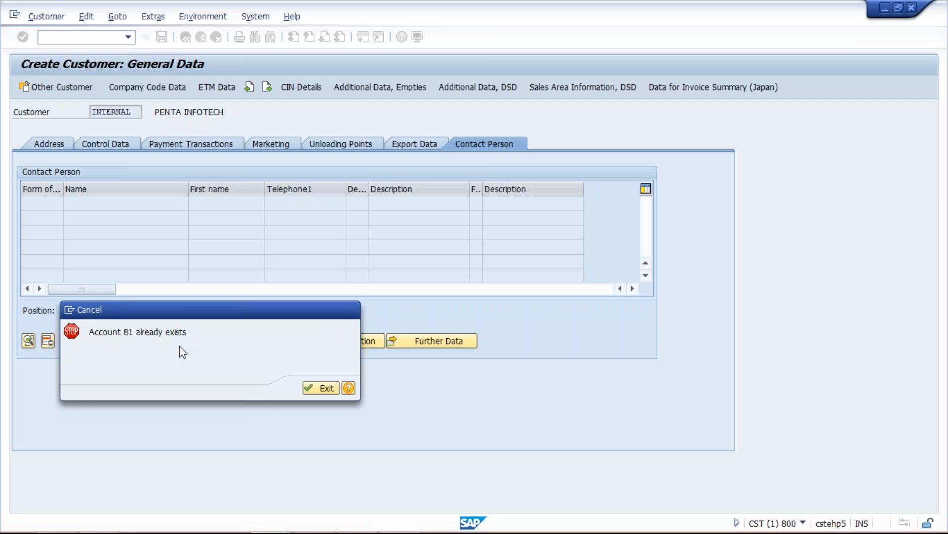
# Restart customer creation with transaction XD01 for the TATA MOTOR customer account group and company code TM04
pyautogui.press('Return')
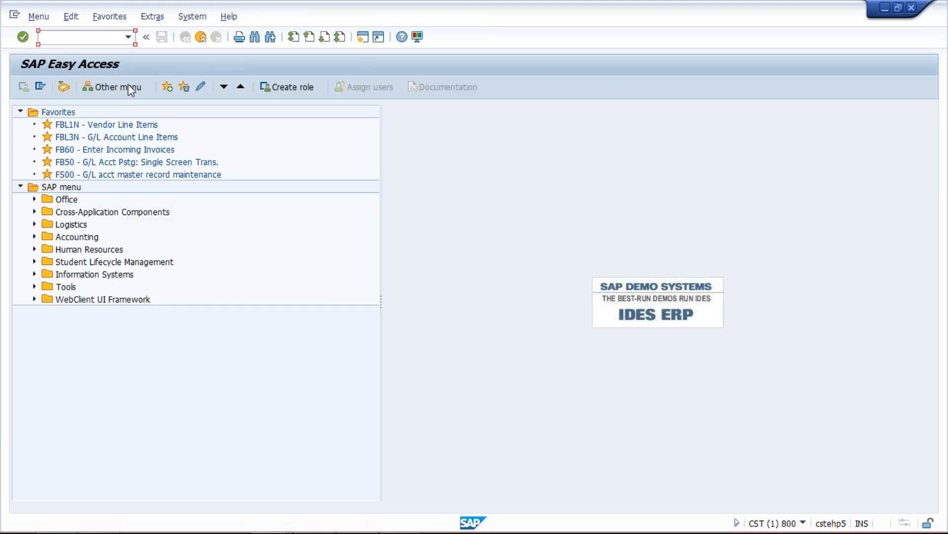
pyautogui.click(129, 39)
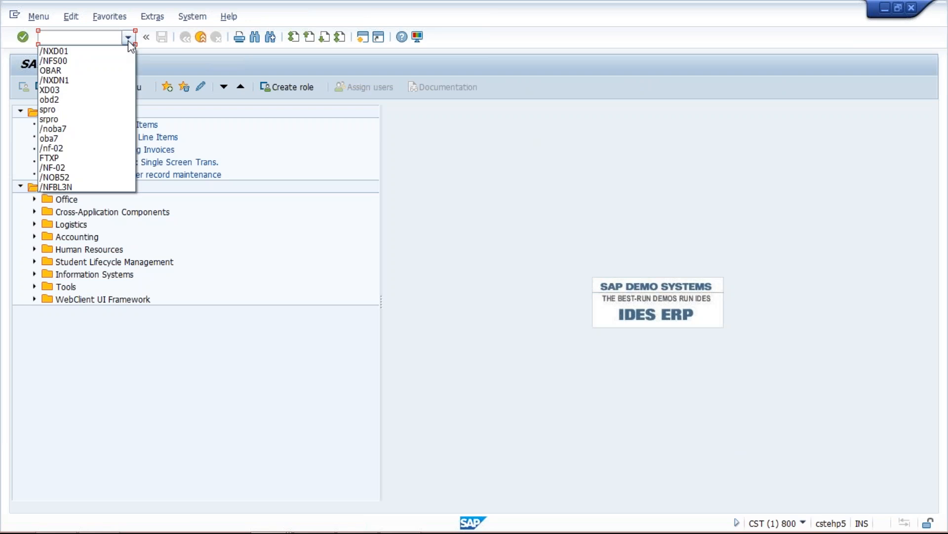
pyautogui.click(114, 50)
pyautogui.press('Return')
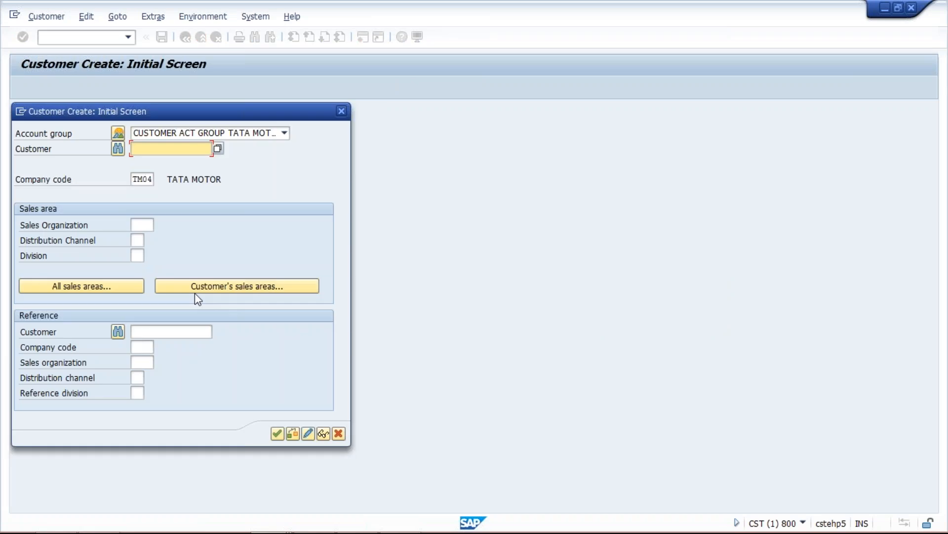
pyautogui.press('Return')
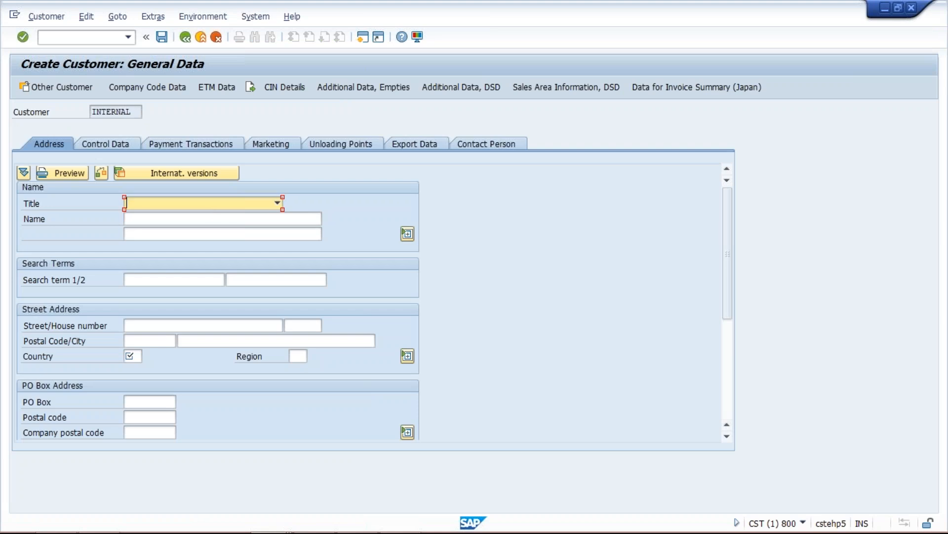
# Try again to create and save customer PENTA INFOTECH with country IN and its company code data
pyautogui.click(212, 217)
pyautogui.press('Down')
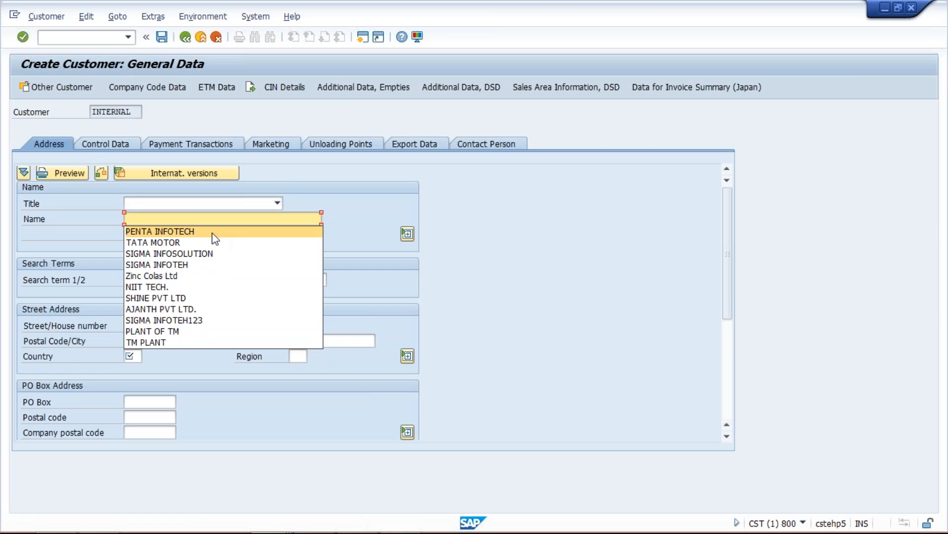
pyautogui.press('Return')
pyautogui.click(134, 355)
pyautogui.write('IN')
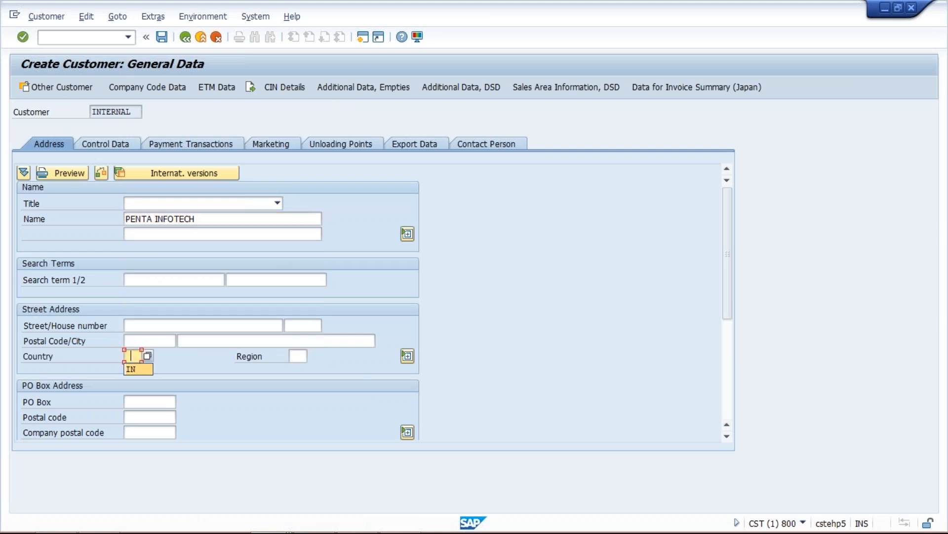
pyautogui.click(147, 84)
pyautogui.click(122, 217)
pyautogui.click(162, 38)
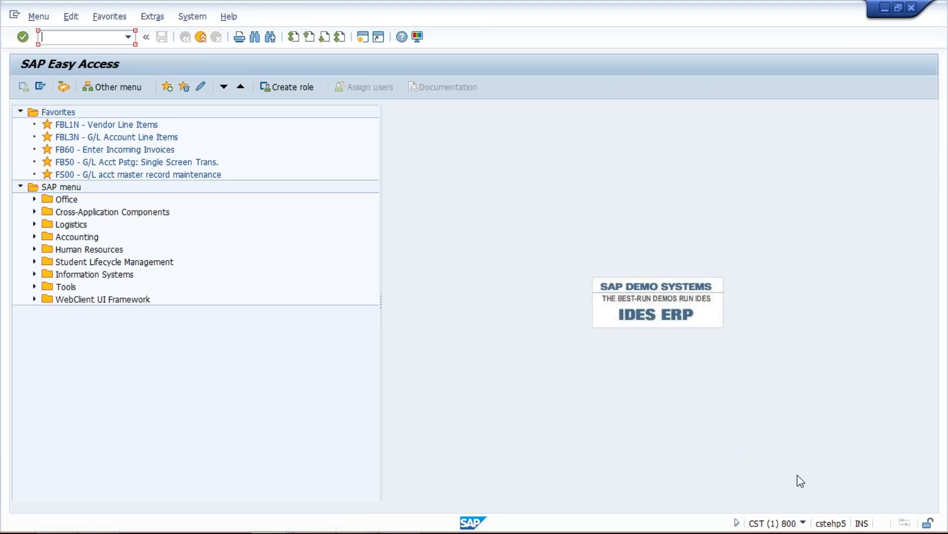
# Switch to the G/L account display window and open a new SAP session from it
pyautogui.click(578, 379)
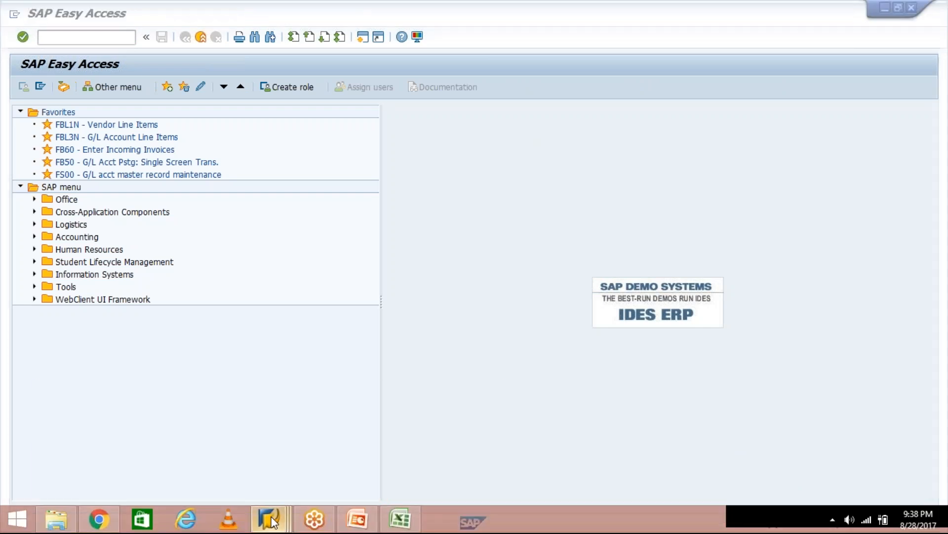
pyautogui.moveTo(269, 519)
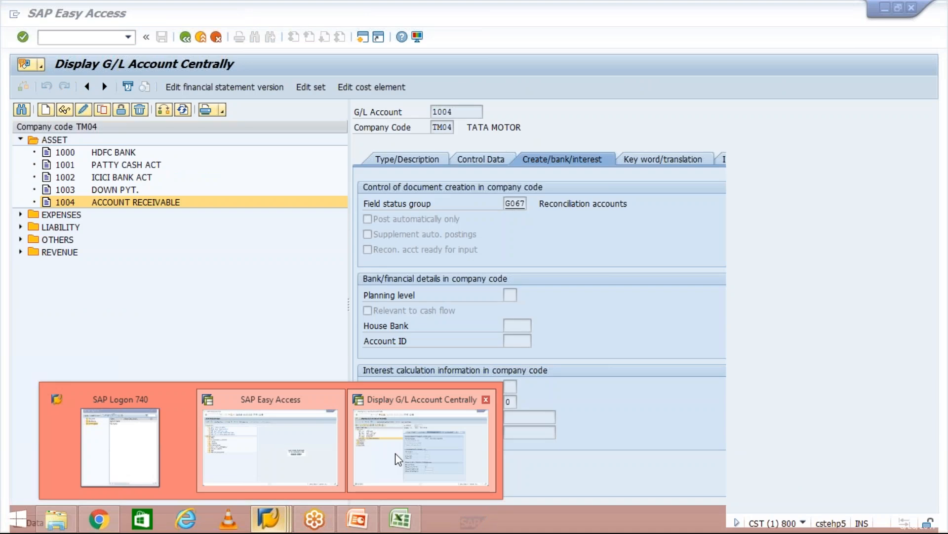
pyautogui.click(397, 459)
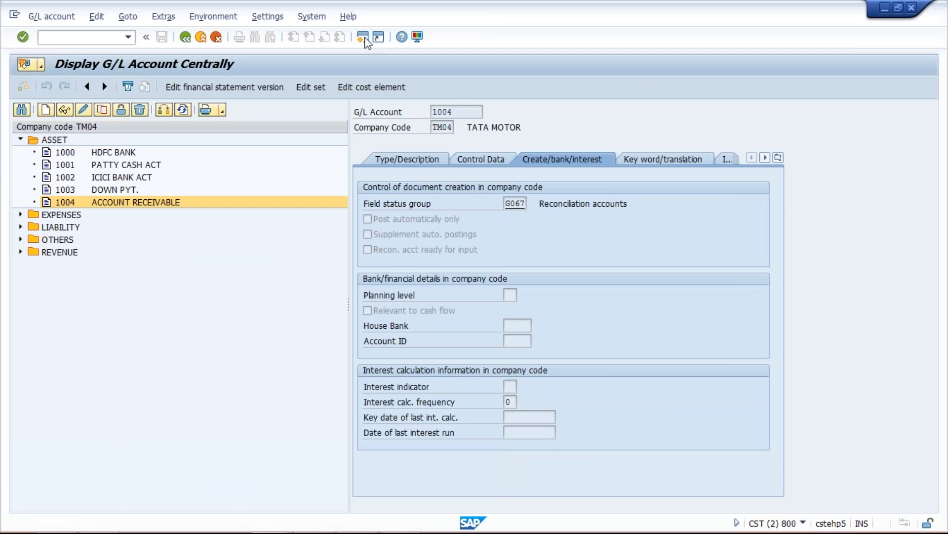
pyautogui.click(363, 38)
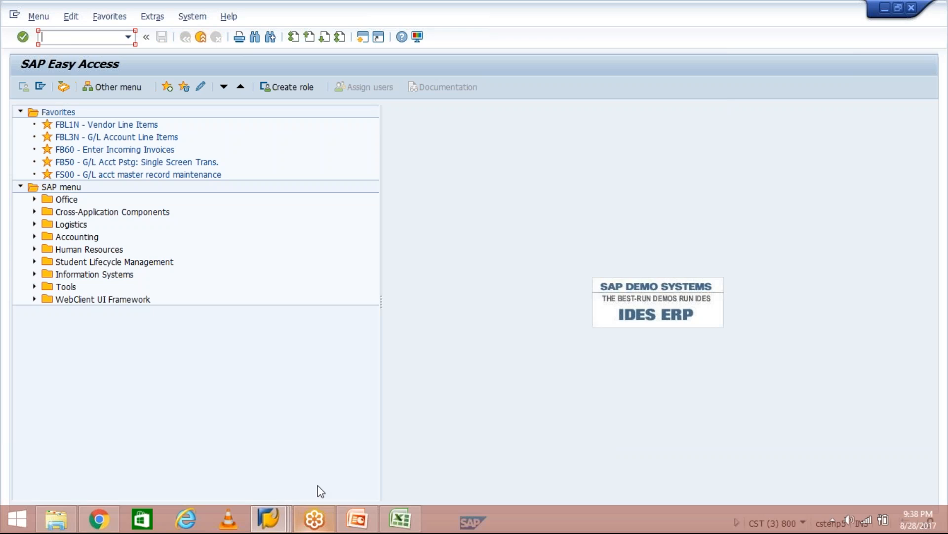
# Switch to PowerPoint and check the Configuration Steps slide for the transaction that assigns number ranges to customer account groups
pyautogui.moveTo(325, 512)
pyautogui.click(349, 530)
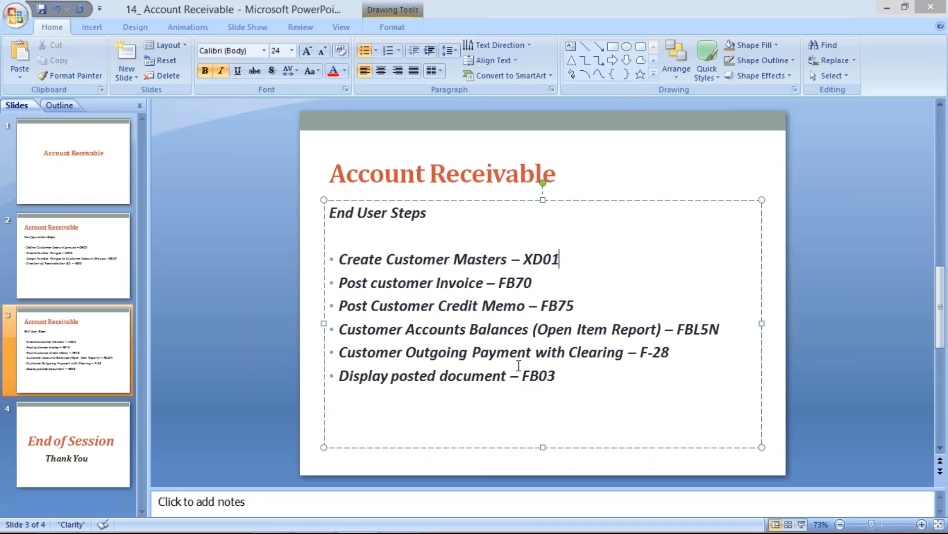
pyautogui.click(53, 266)
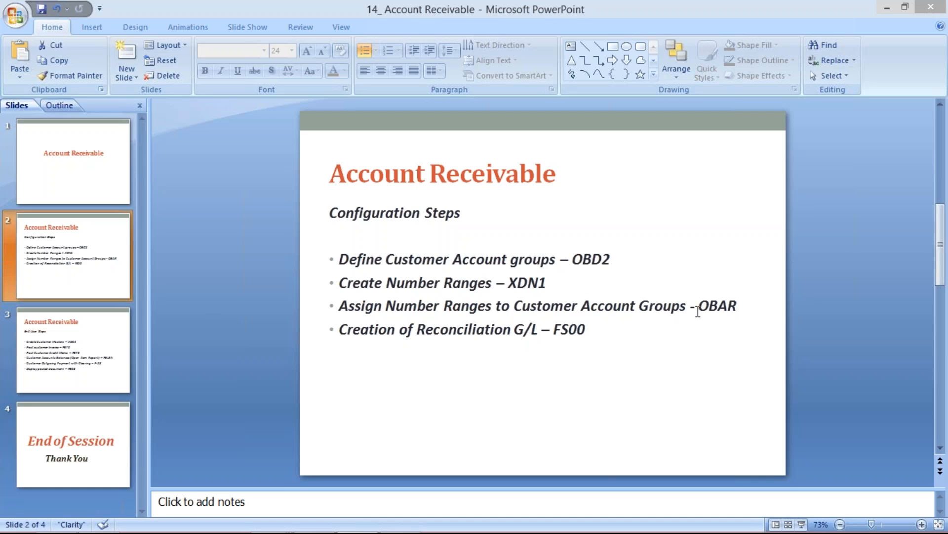
# Switch to the new SAP session and open the number range assignment for customer account groups with transaction OBAR
pyautogui.moveTo(209, 528)
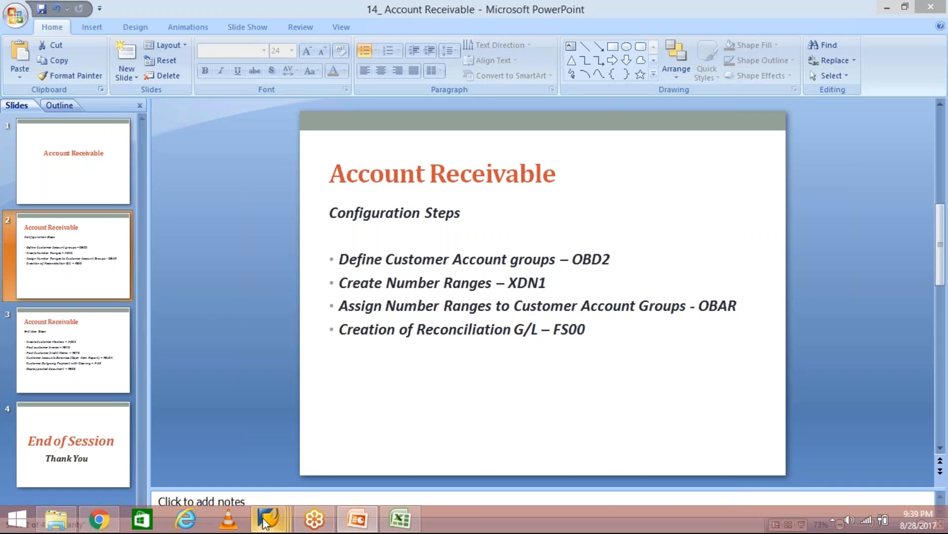
pyautogui.moveTo(265, 522)
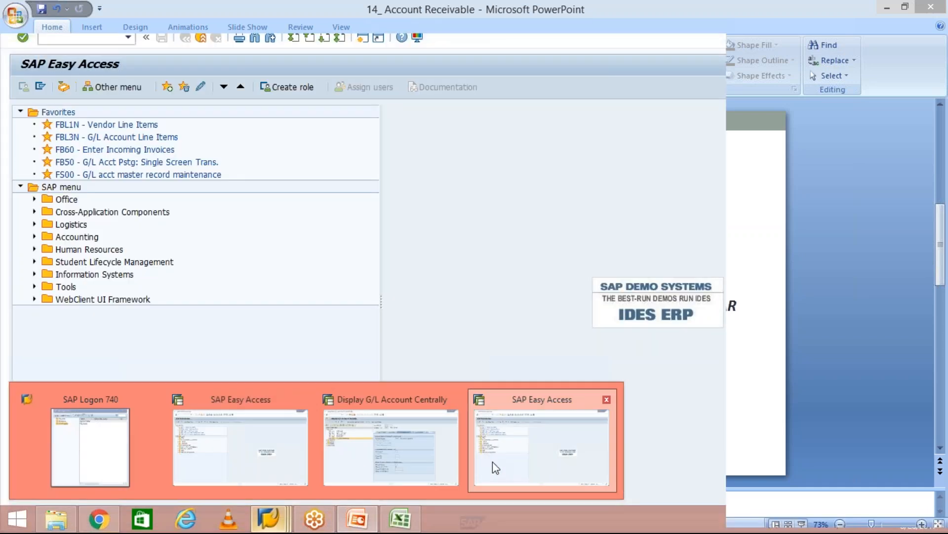
pyautogui.click(496, 467)
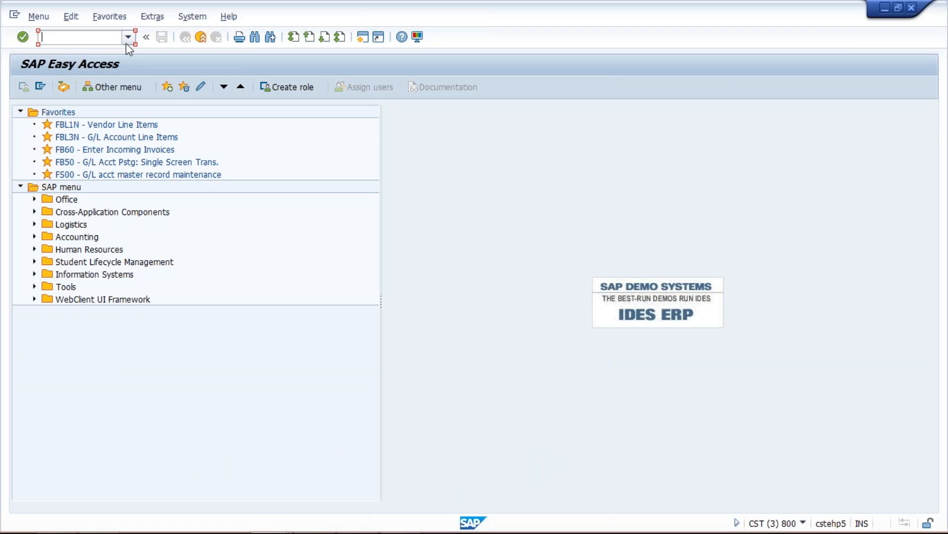
pyautogui.click(127, 38)
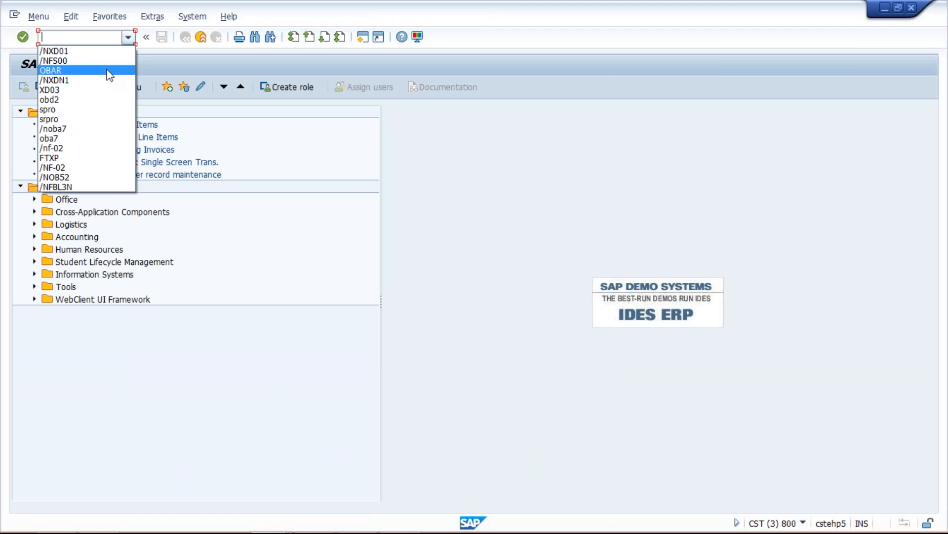
pyautogui.click(109, 75)
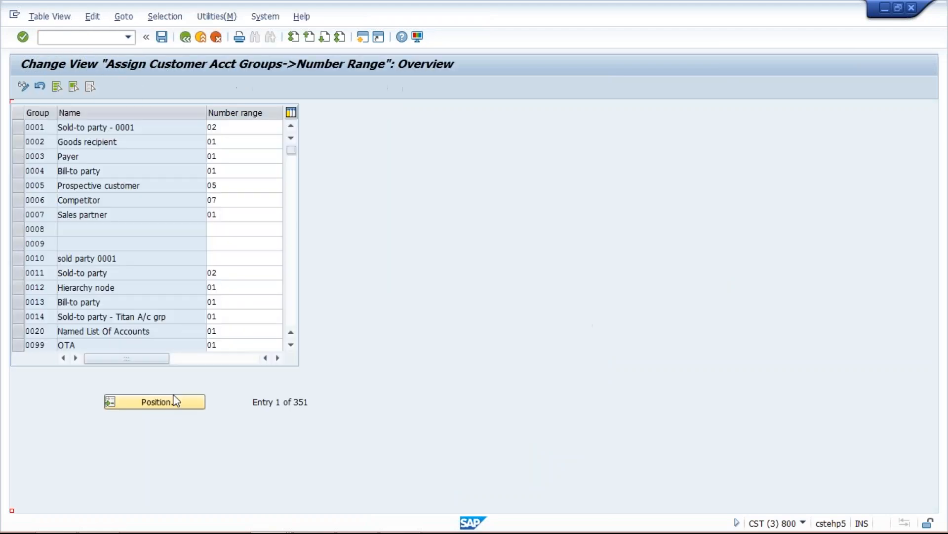
# Position the account group list at entry TM04
pyautogui.click(174, 400)
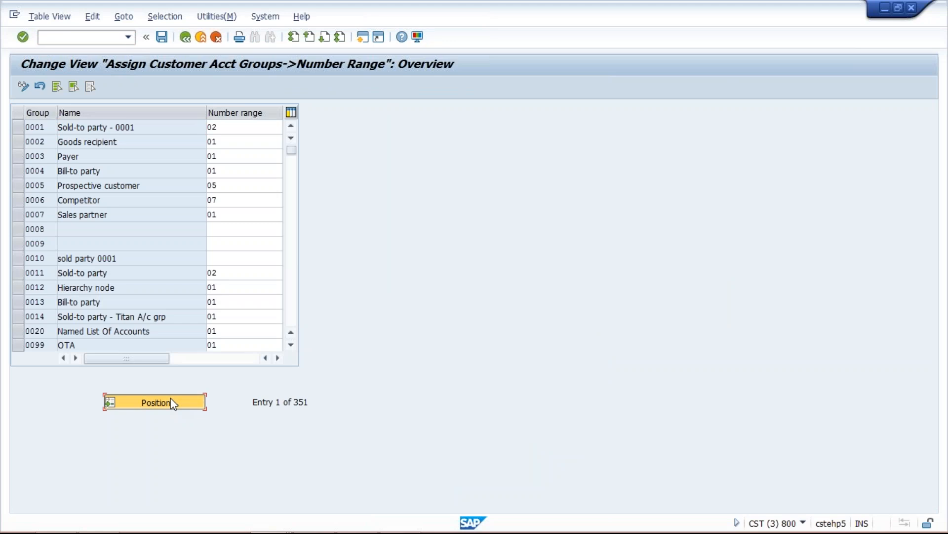
pyautogui.click(147, 196)
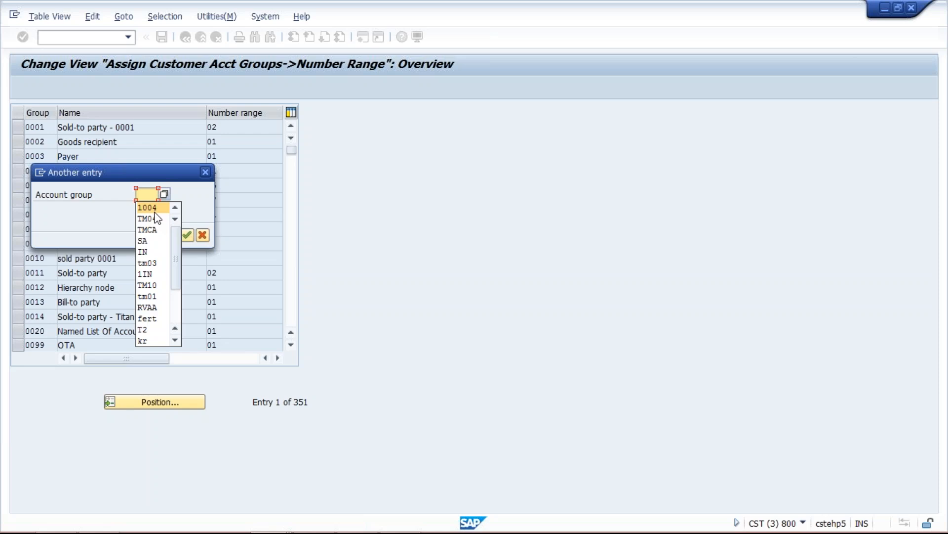
pyautogui.click(158, 218)
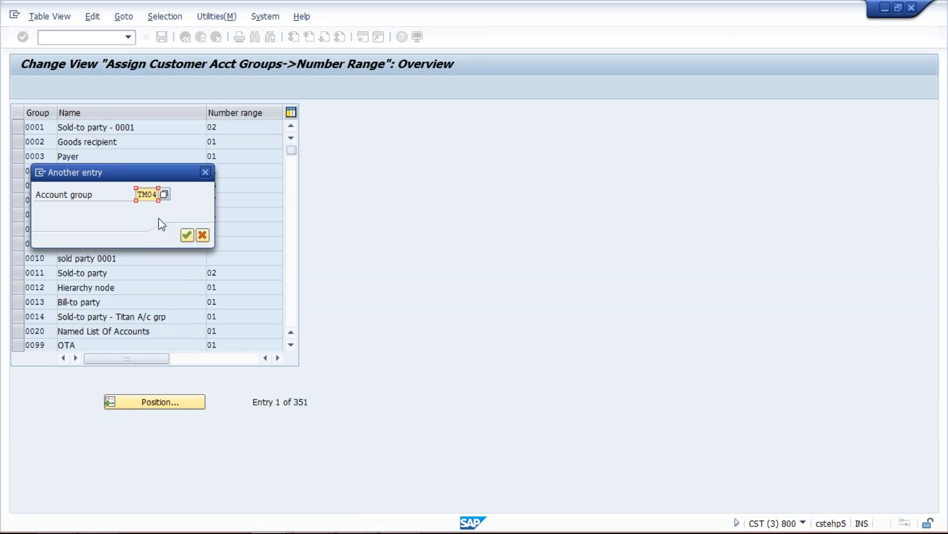
pyautogui.press('Return')
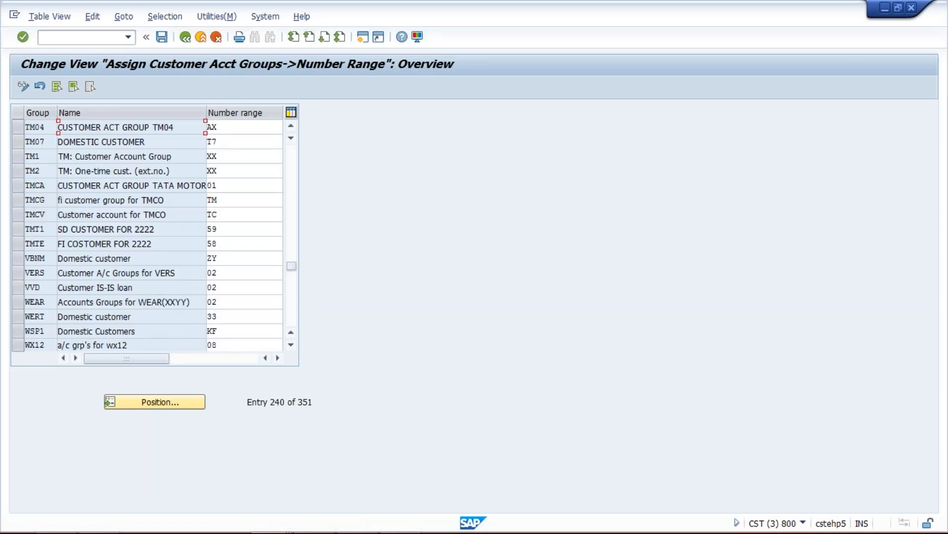
# Position the list at account group TMCA, assign it number range 02, and save under the TATA MOTOR customizing request
pyautogui.click(172, 402)
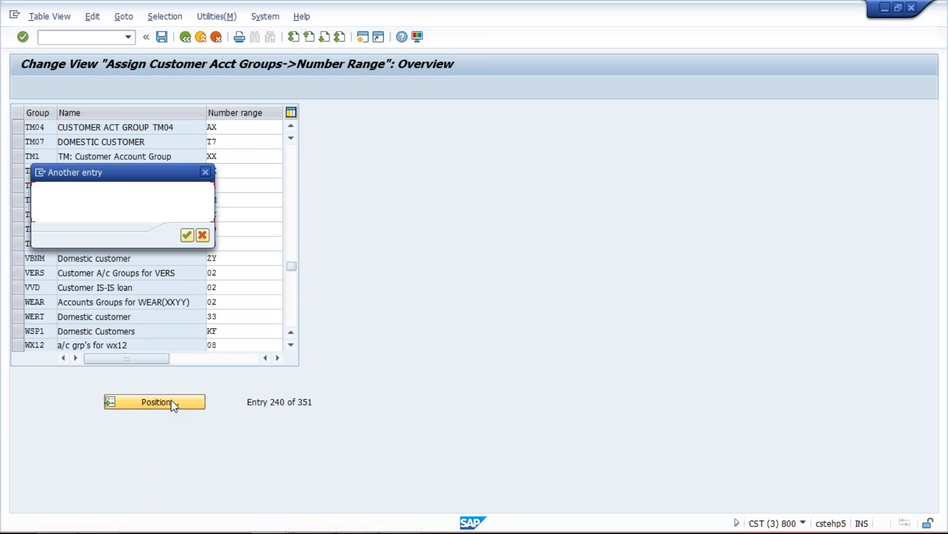
pyautogui.write('TMCA')
pyautogui.press('Return')
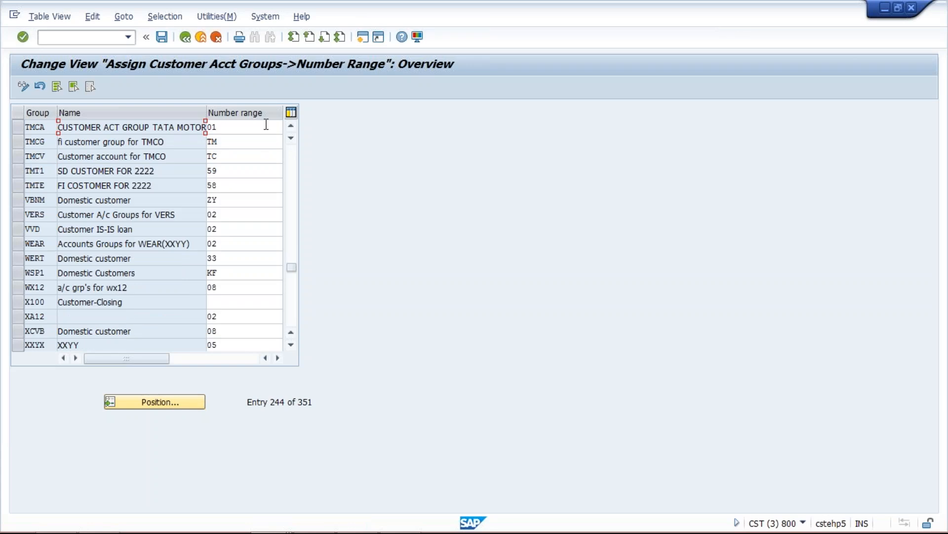
pyautogui.click(266, 124)
pyautogui.press('BackSpace')
pyautogui.write('2')
pyautogui.press('Return')
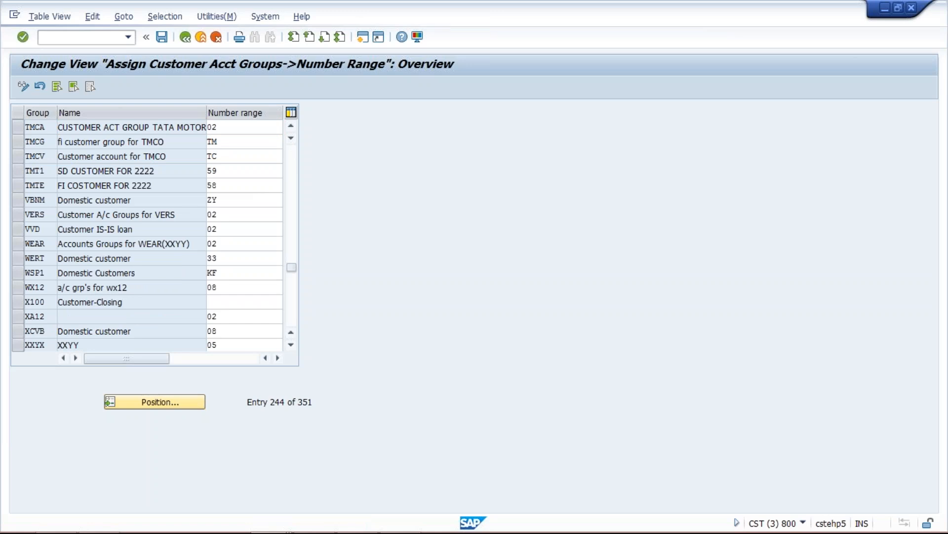
pyautogui.hotkey('ctrl', 's')
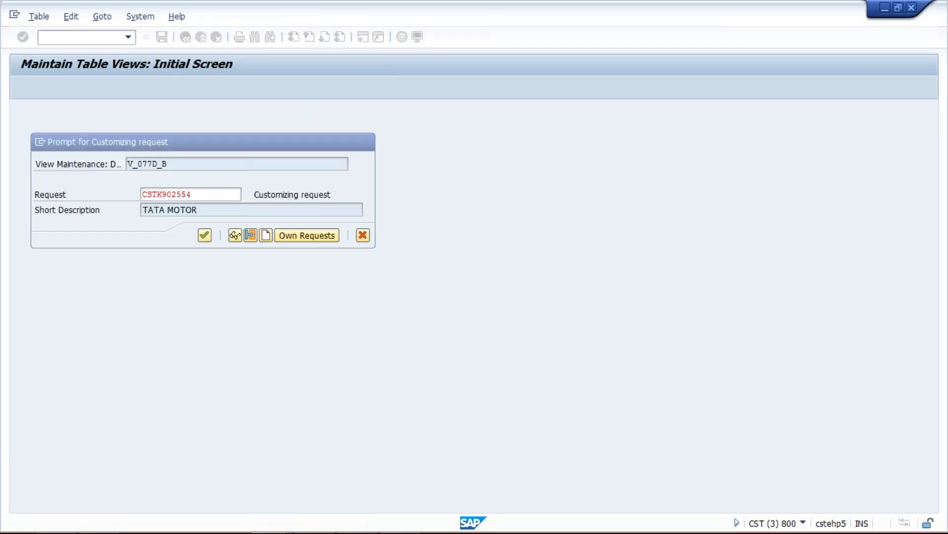
pyautogui.press('Return')
# Switch to the first SAP session and start creating a TM04 customer in the TATA MOTOR account group with XD01
pyautogui.moveTo(274, 524)
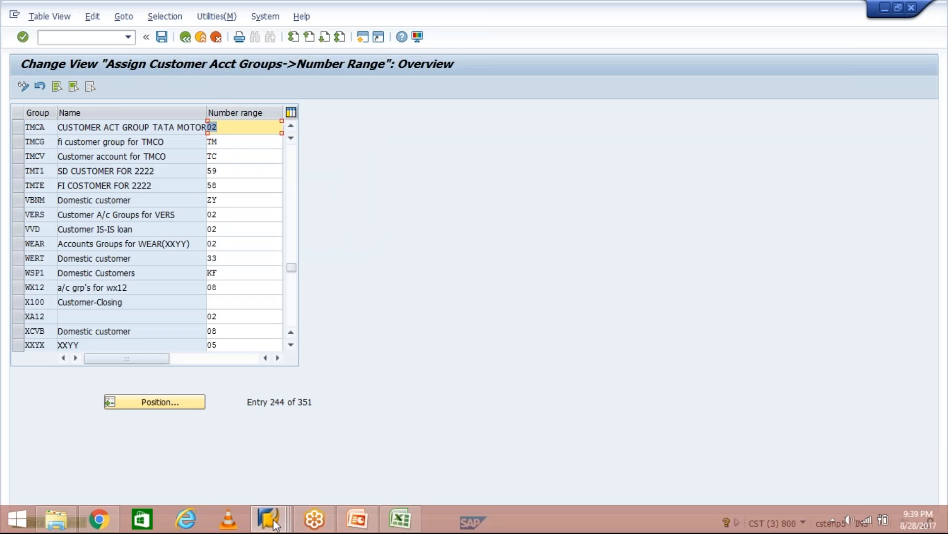
pyautogui.click(274, 525)
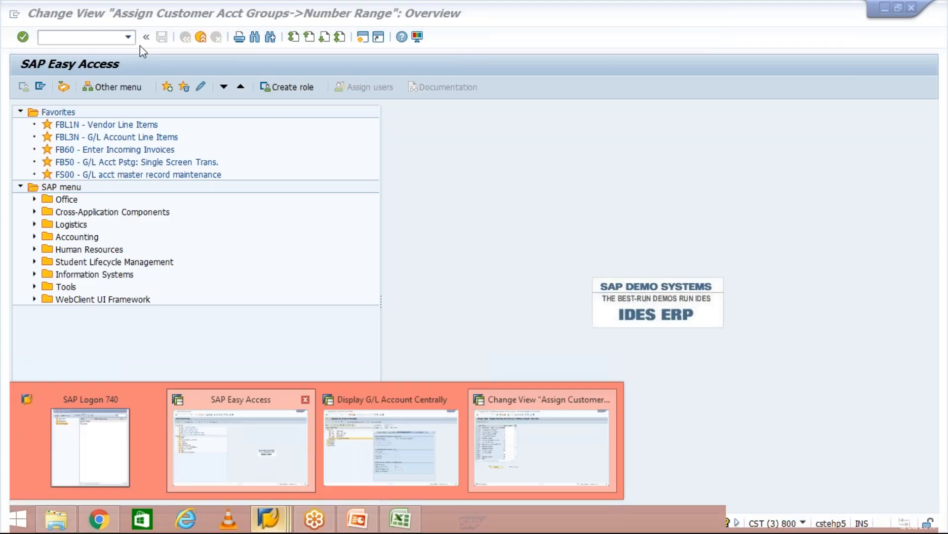
pyautogui.click(258, 464)
pyautogui.click(128, 37)
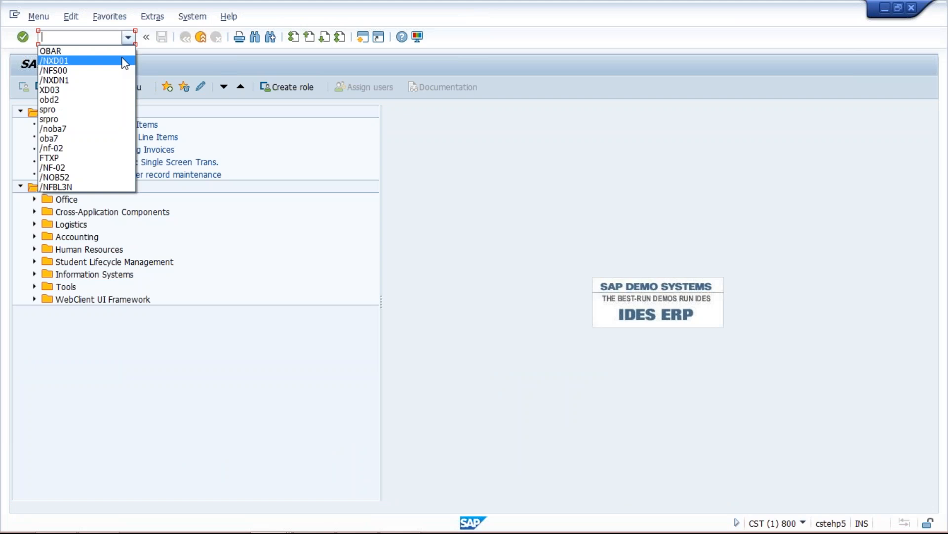
pyautogui.click(122, 59)
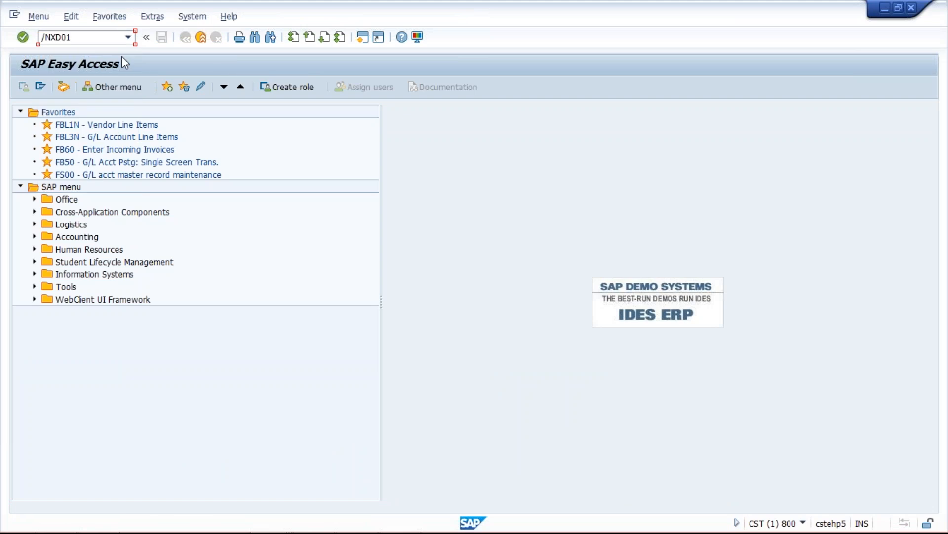
pyautogui.press('Return')
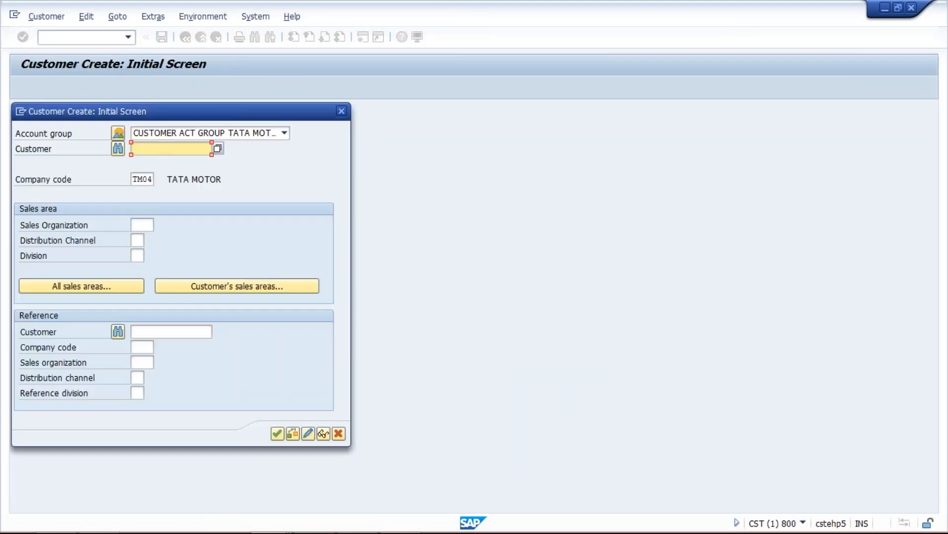
pyautogui.press('Return')
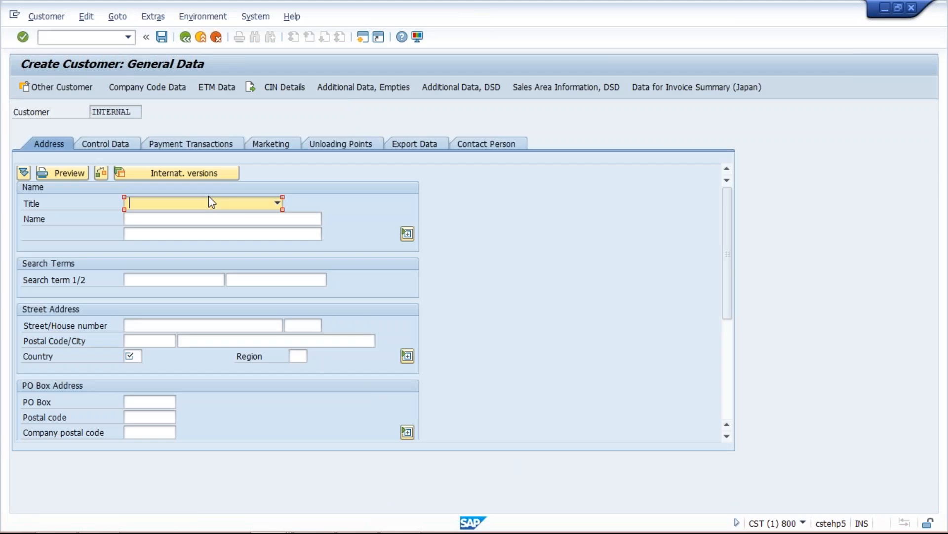
# Enter PENTA INFOTECH as the name and IN as the country, and open the customer's company code data
pyautogui.click(208, 218)
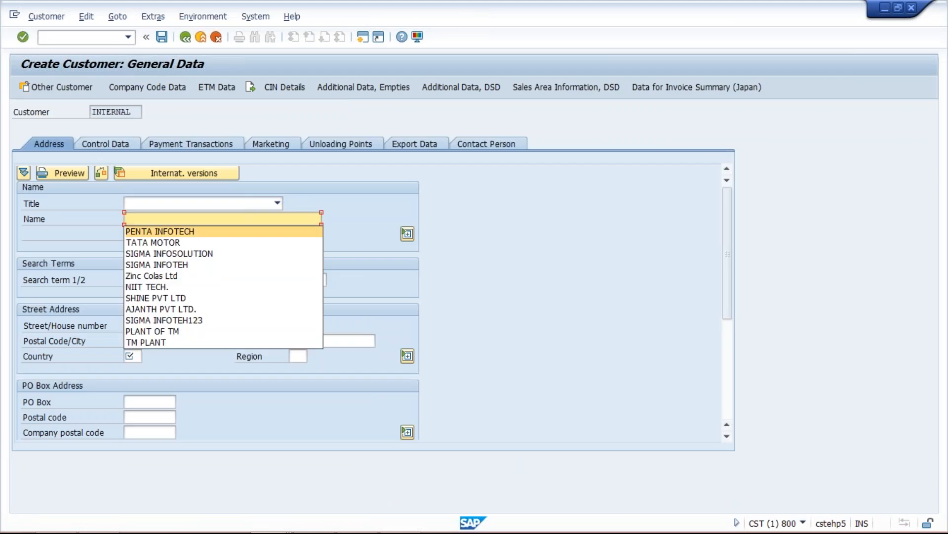
pyautogui.press('Return')
pyautogui.click(134, 355)
pyautogui.click(139, 372)
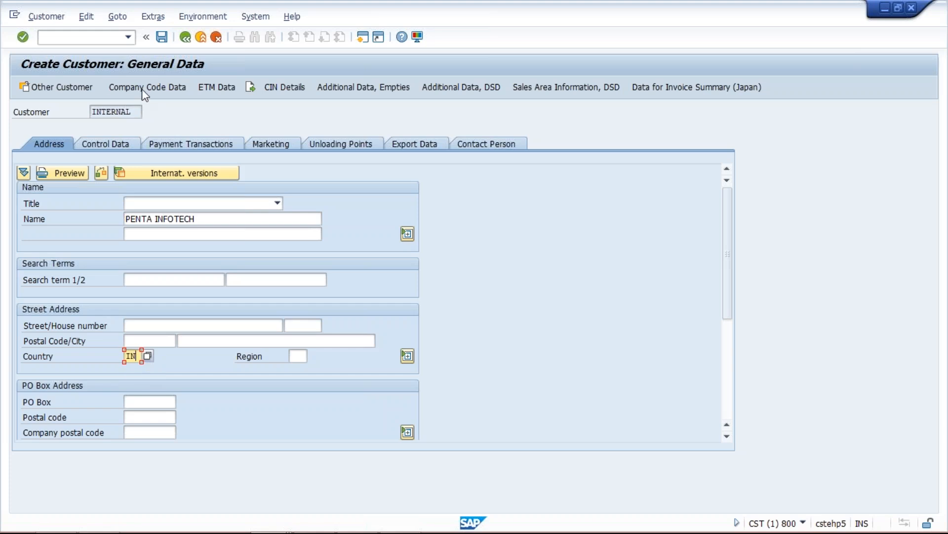
pyautogui.click(151, 89)
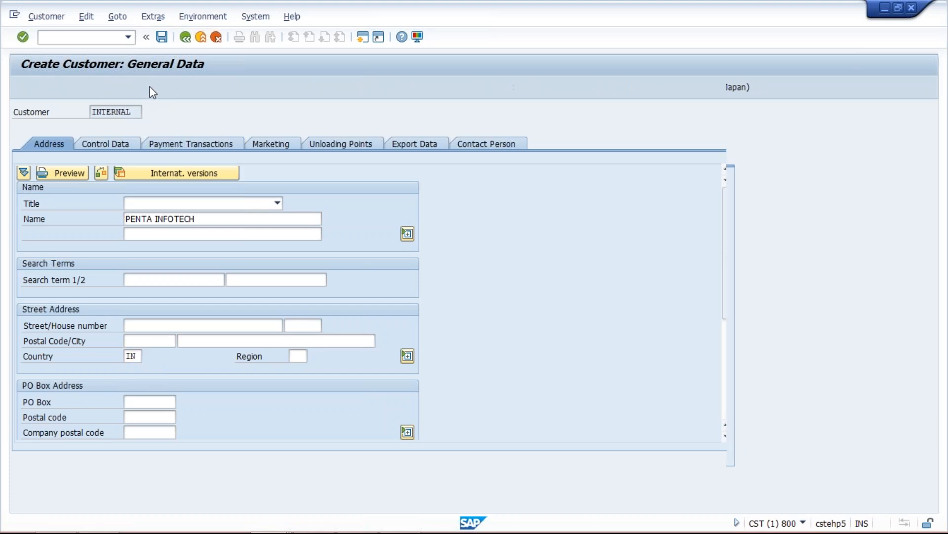
# Set the customer's reconciliation account to 1004, save the customer, and leave customer creation
pyautogui.click(139, 217)
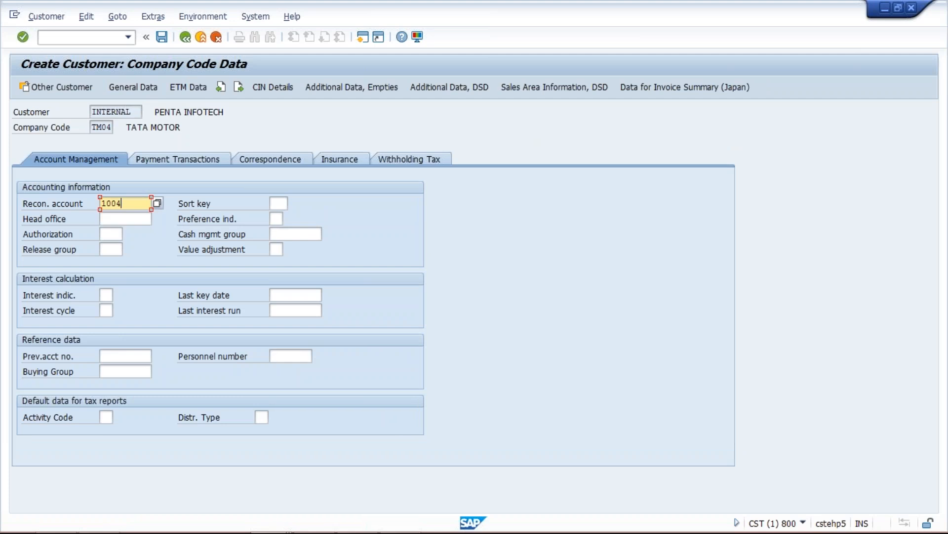
pyautogui.click(162, 37)
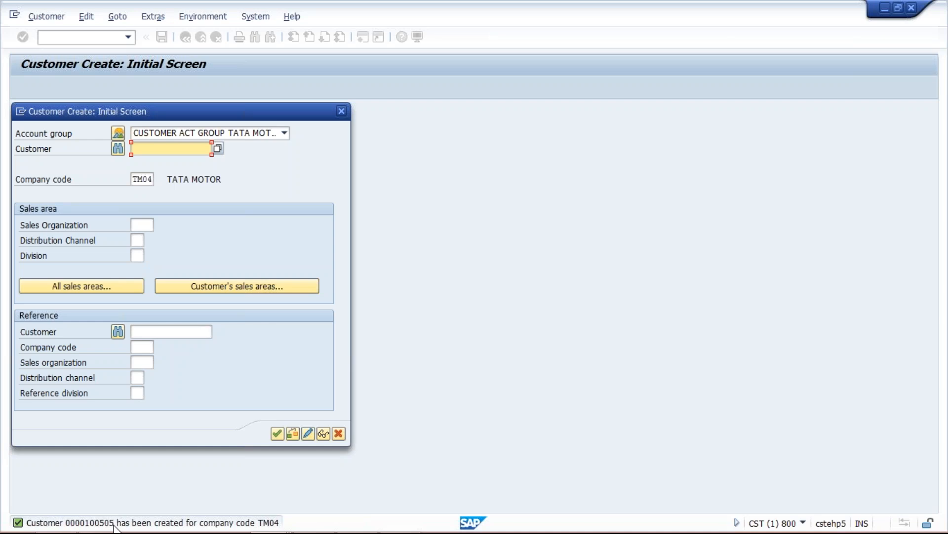
pyautogui.press('F12')
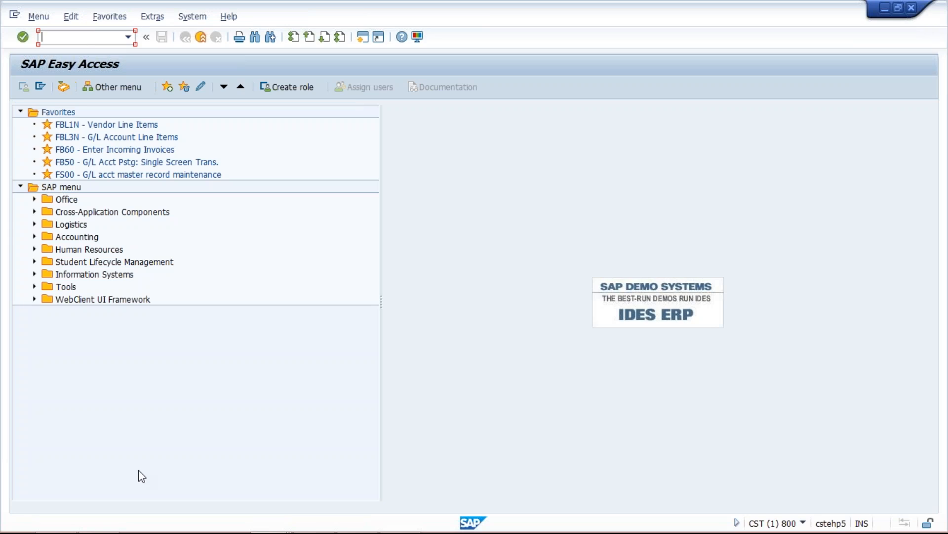
# Switch to the PowerPoint presentation and show the End User Steps slide for Account Receivable
pyautogui.moveTo(363, 530)
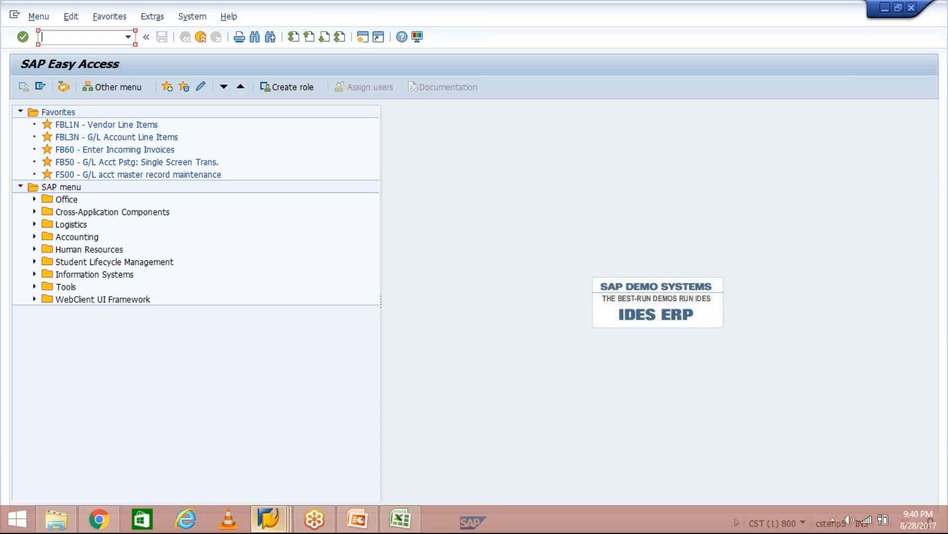
pyautogui.click(364, 530)
pyautogui.click(92, 333)
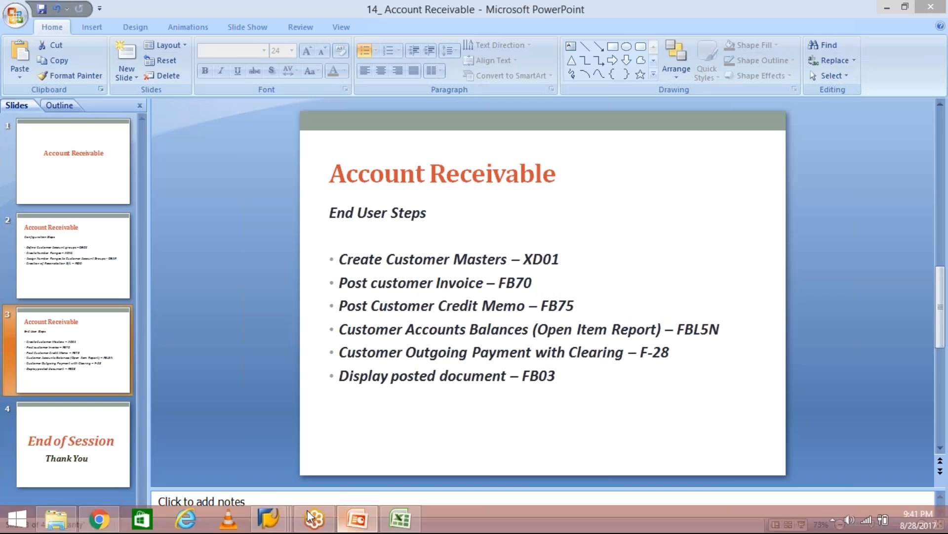
# Switch to the SAP Easy Access session and open customer invoice entry with transaction FB70
pyautogui.moveTo(269, 518)
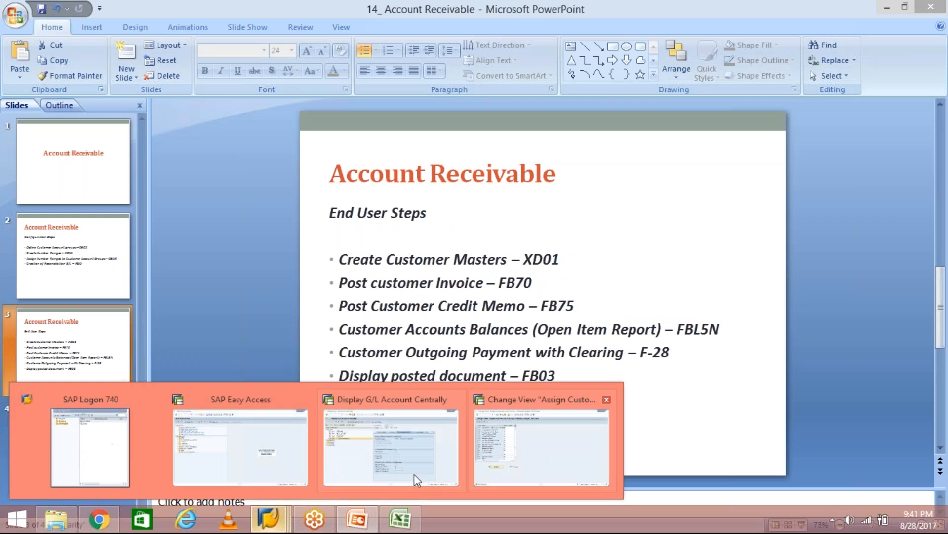
pyautogui.click(293, 463)
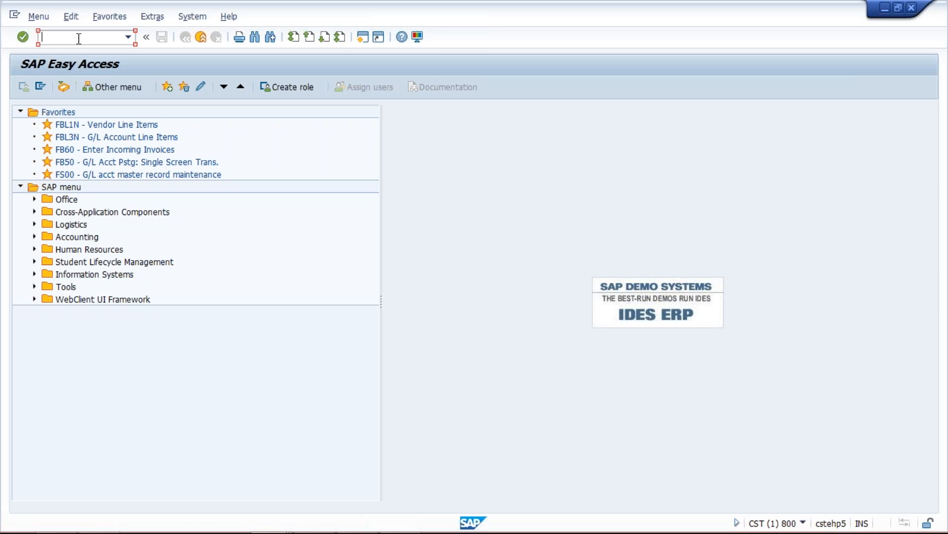
pyautogui.write('FB70')
pyautogui.press('Return')
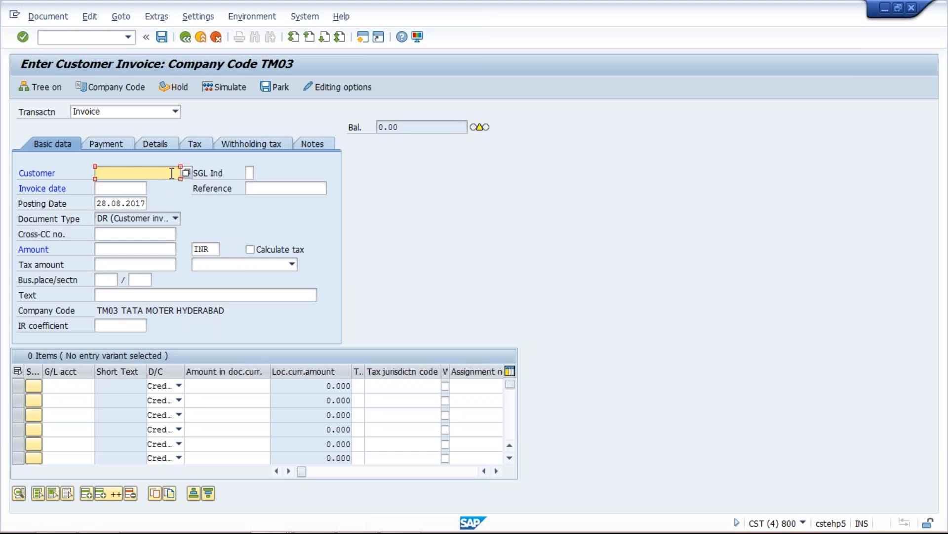
# Enter the new customer's number, invoice date 28.08.2017, and amount 1000 in the invoice's basic data
pyautogui.write('100505')
pyautogui.press('Tab')
pyautogui.write('28')
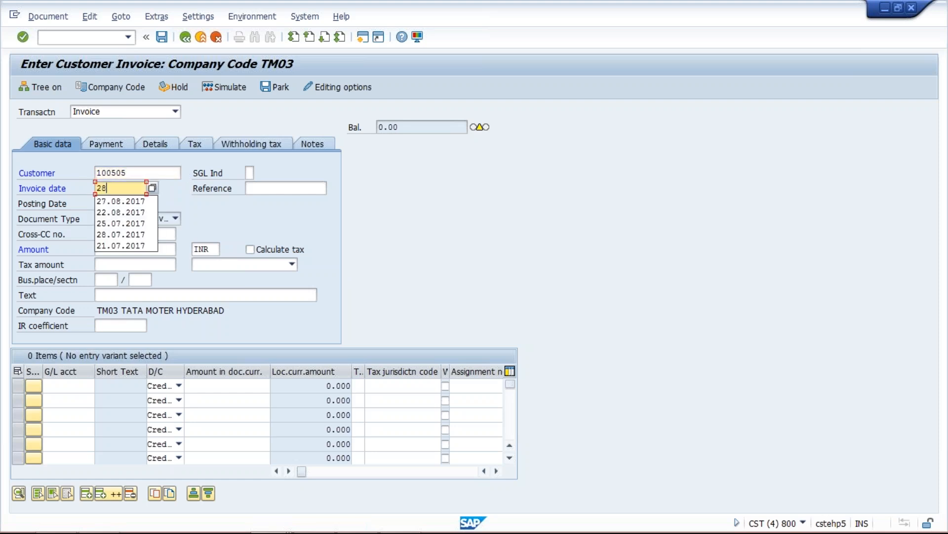
pyautogui.write('.0')
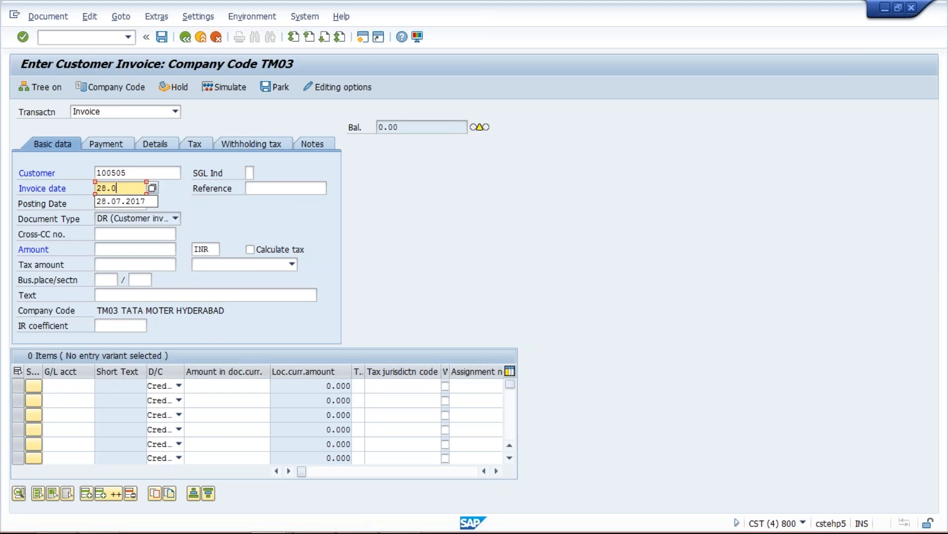
pyautogui.write('8.2017')
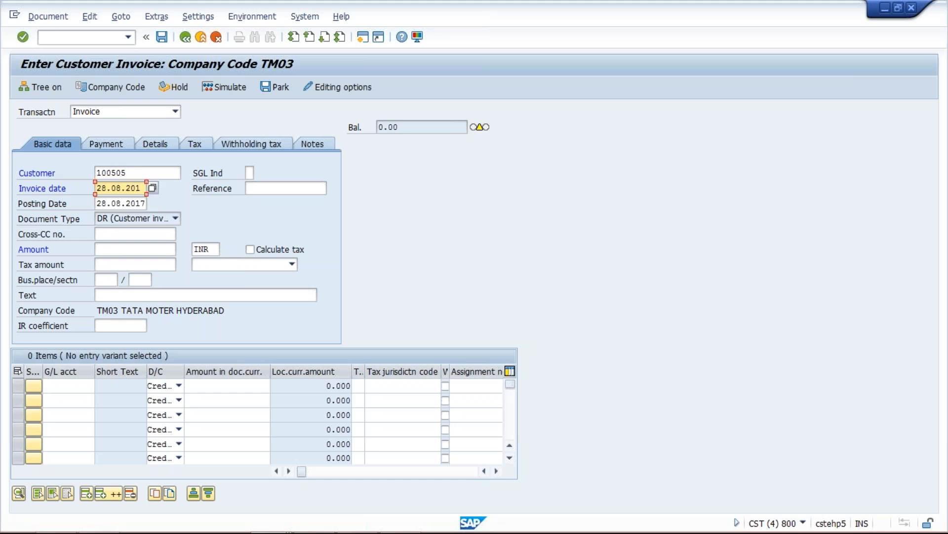
pyautogui.click(121, 250)
pyautogui.write('1000')
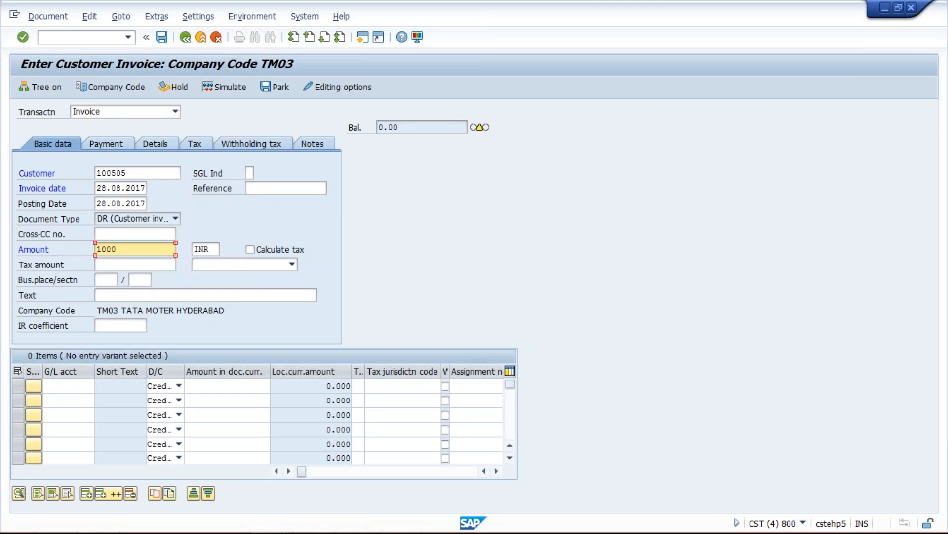
# Switch to the G/L account display session and list the accounts in the REVENUE group
pyautogui.click(60, 388)
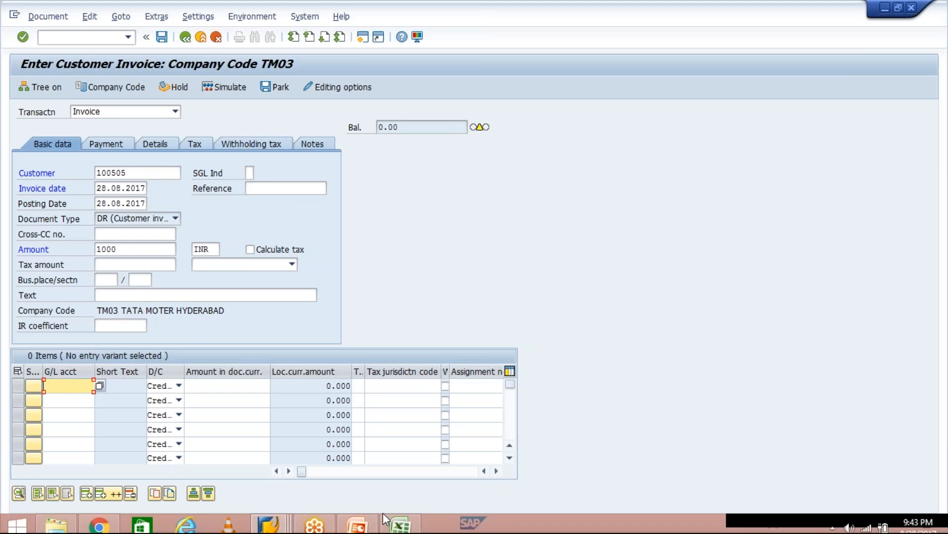
pyautogui.click(291, 524)
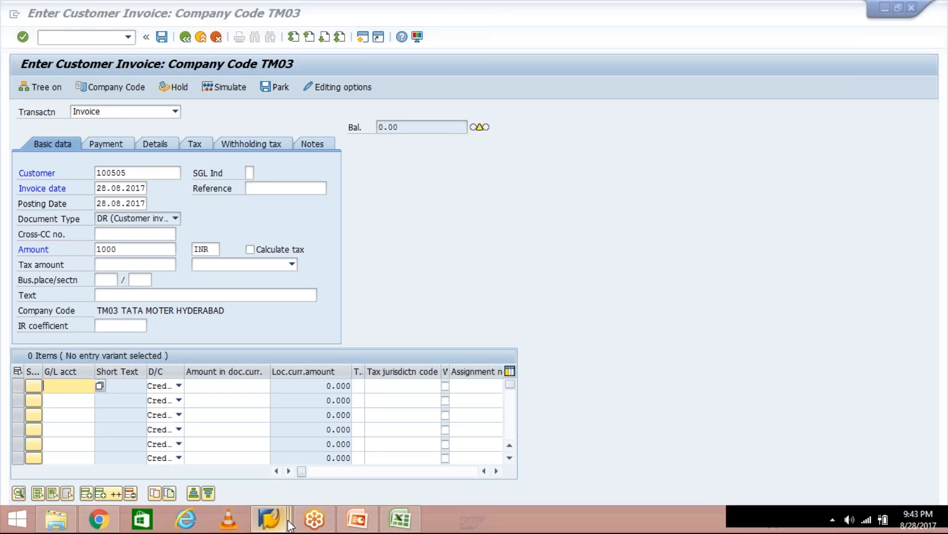
pyautogui.click(436, 460)
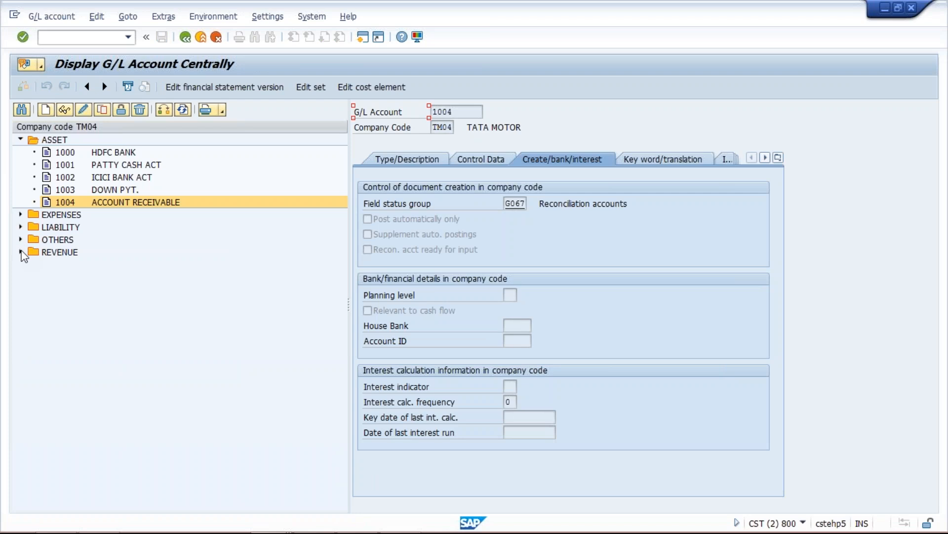
pyautogui.click(21, 252)
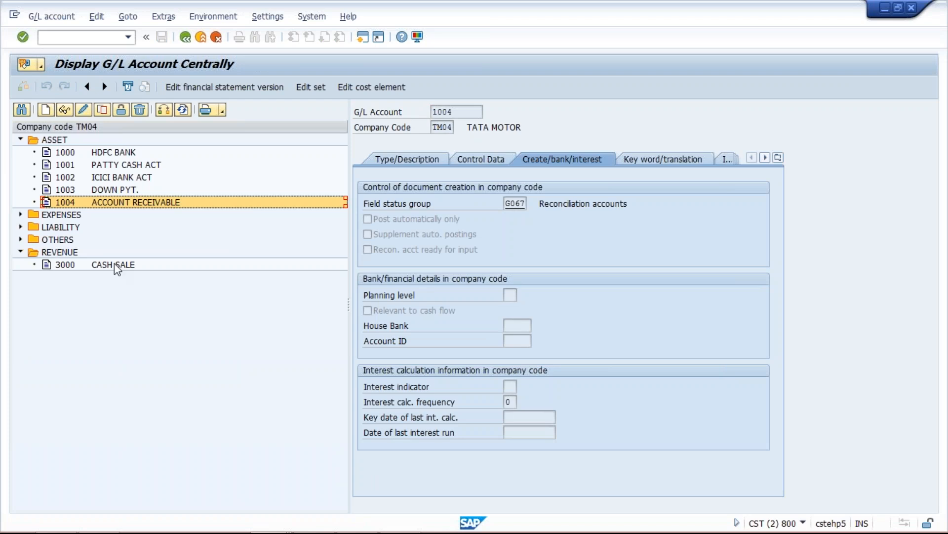
# Create G/L account 3001 in company code TM04 as a copy of account 3000 CASH SALE
pyautogui.click(116, 267)
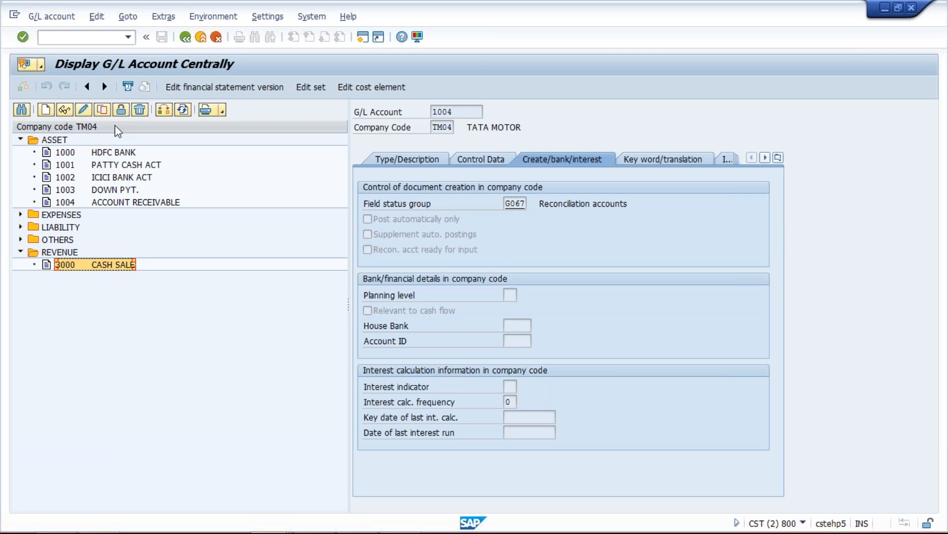
pyautogui.click(102, 109)
pyautogui.press('End')
pyautogui.press('BackSpace')
pyautogui.write('1')
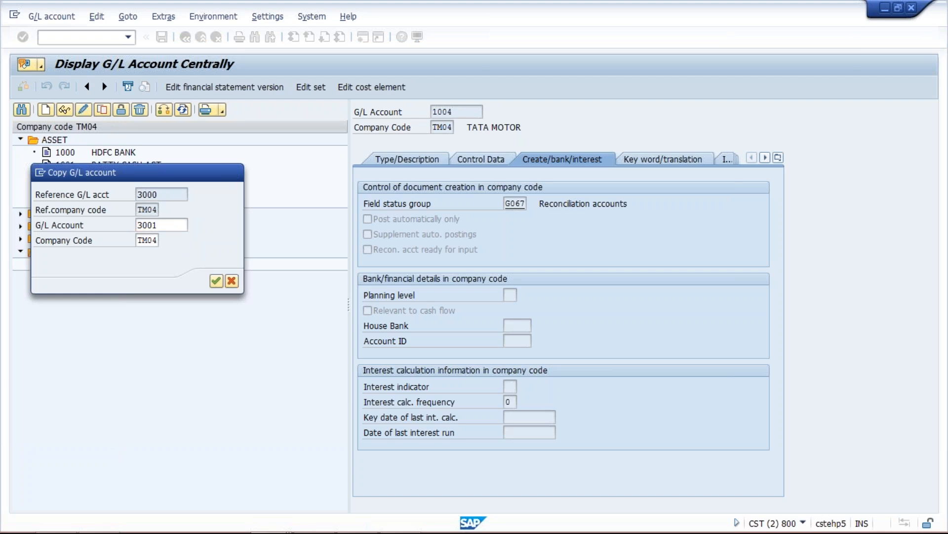
pyautogui.press('Return')
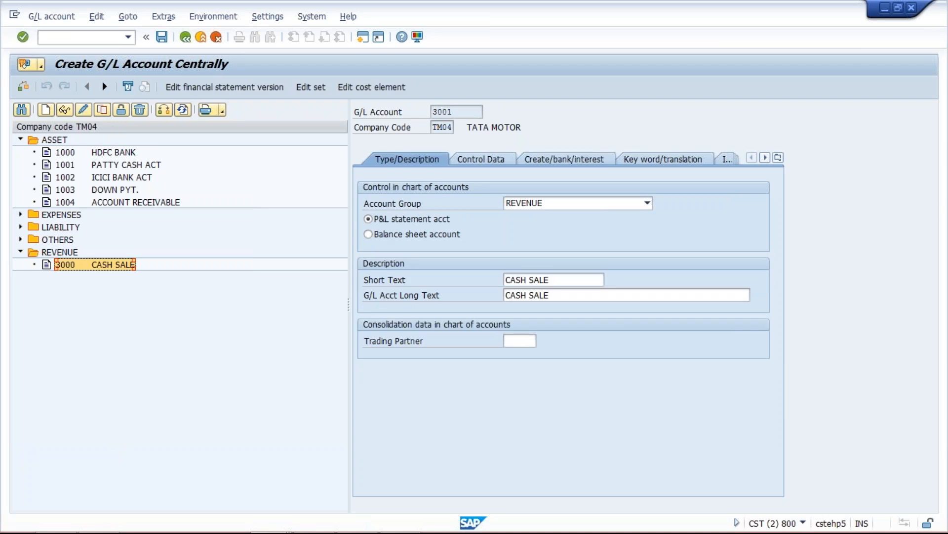
# Change the short text of G/L account 3001 to SALES REVENUE
pyautogui.click(579, 283)
pyautogui.hotkey('ctrl', 'a')
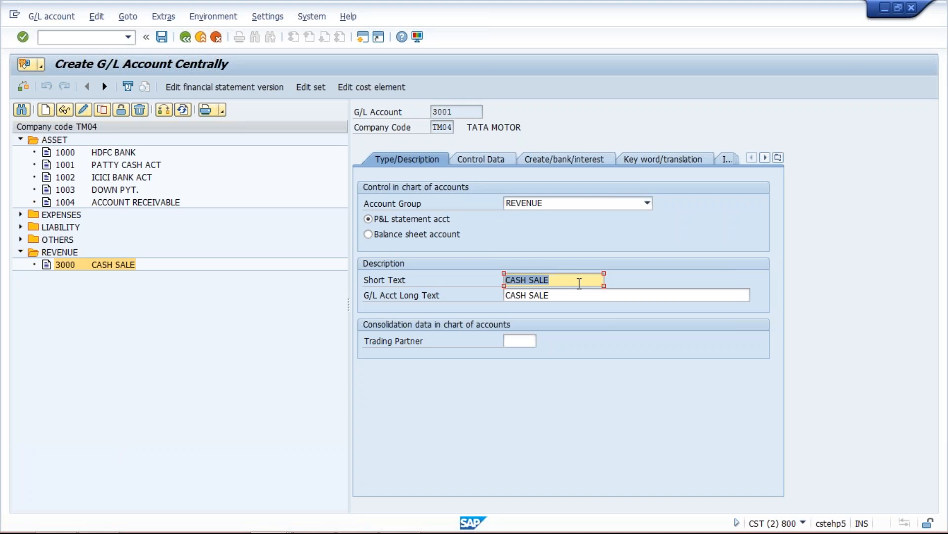
pyautogui.press('End')
pyautogui.write('S')
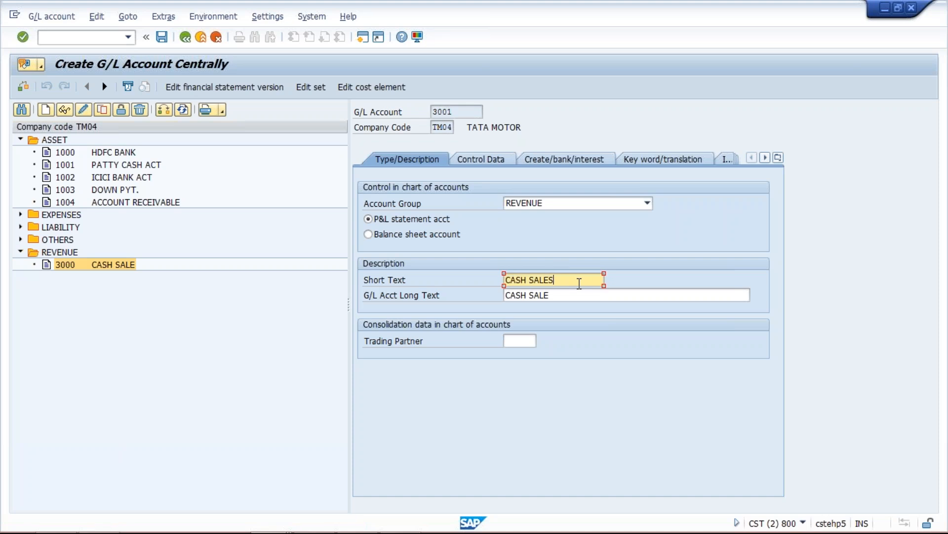
pyautogui.press('BackSpace')
pyautogui.press('BackSpace')
pyautogui.press('BackSpace')
pyautogui.press('BackSpace')
pyautogui.press('BackSpace')
pyautogui.press('BackSpace')
pyautogui.press('BackSpace')
pyautogui.press('BackSpace')
pyautogui.press('BackSpace')
pyautogui.press('BackSpace')
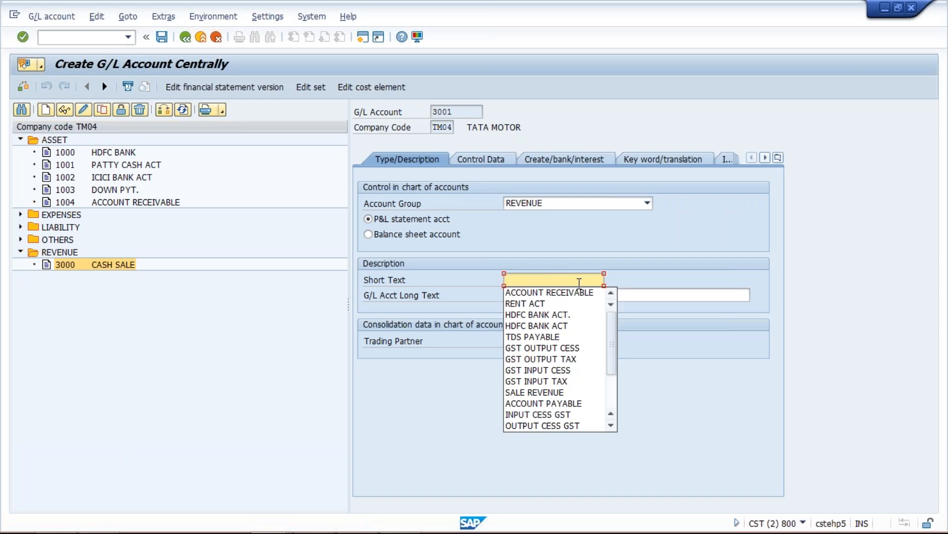
pyautogui.write('SA')
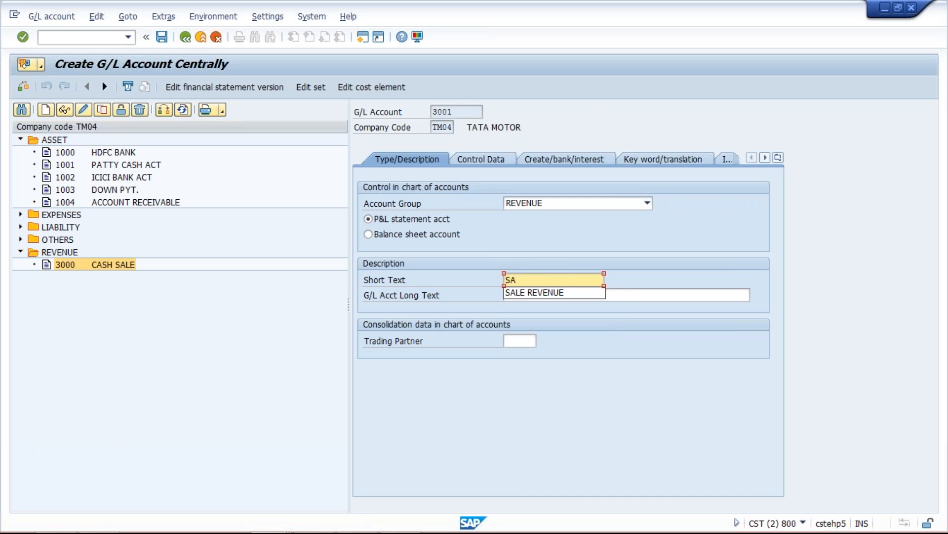
pyautogui.click(568, 296)
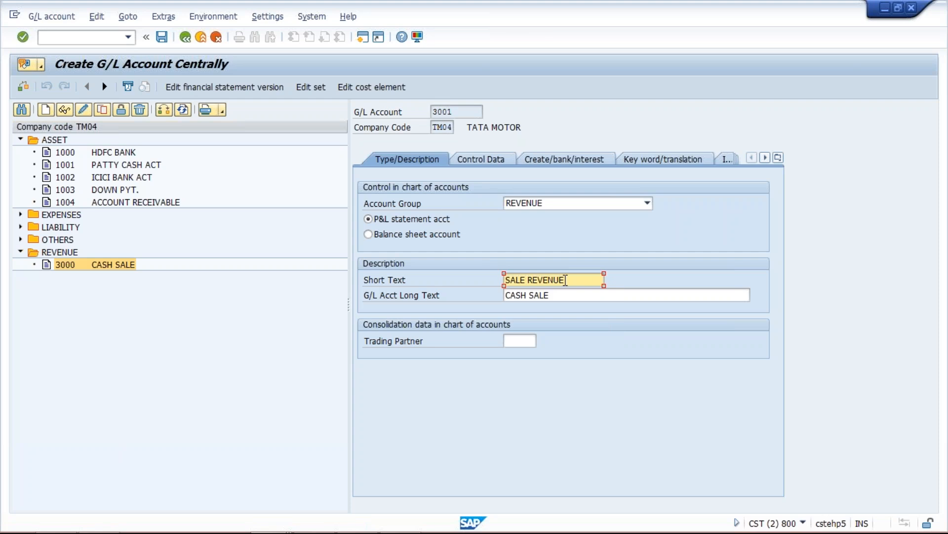
pyautogui.press('Tab')
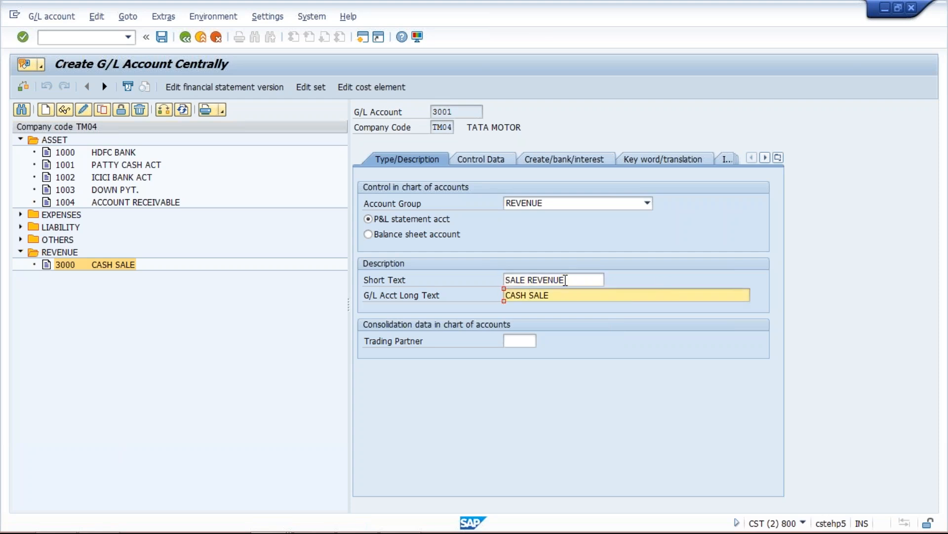
pyautogui.click(525, 280)
pyautogui.write('S')
# Copy SALES REVENUE from the short text into the G/L account long text and save account 3001
pyautogui.hotkey('ctrl', 'a')
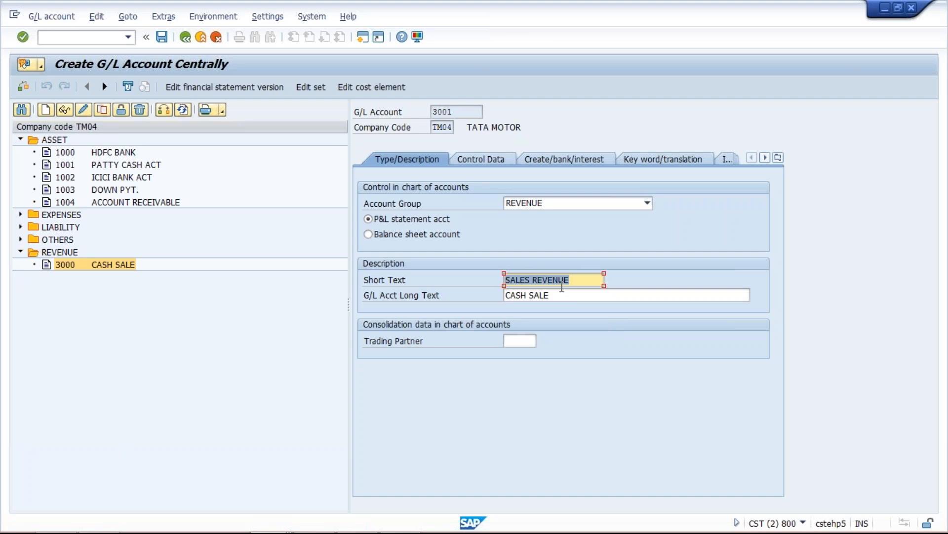
pyautogui.press('Tab')
pyautogui.hotkey('ctrl', 'a')
pyautogui.hotkey('ctrl', 'v')
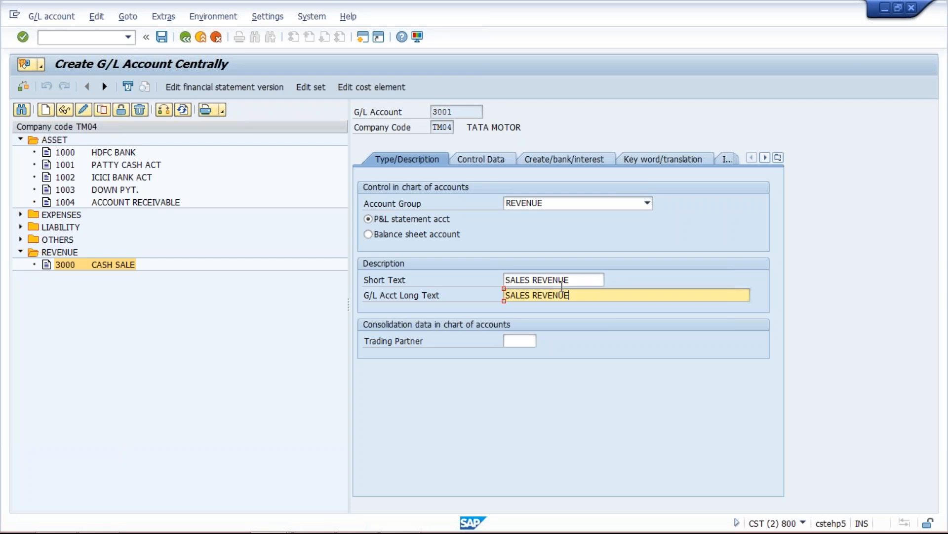
pyautogui.click(162, 37)
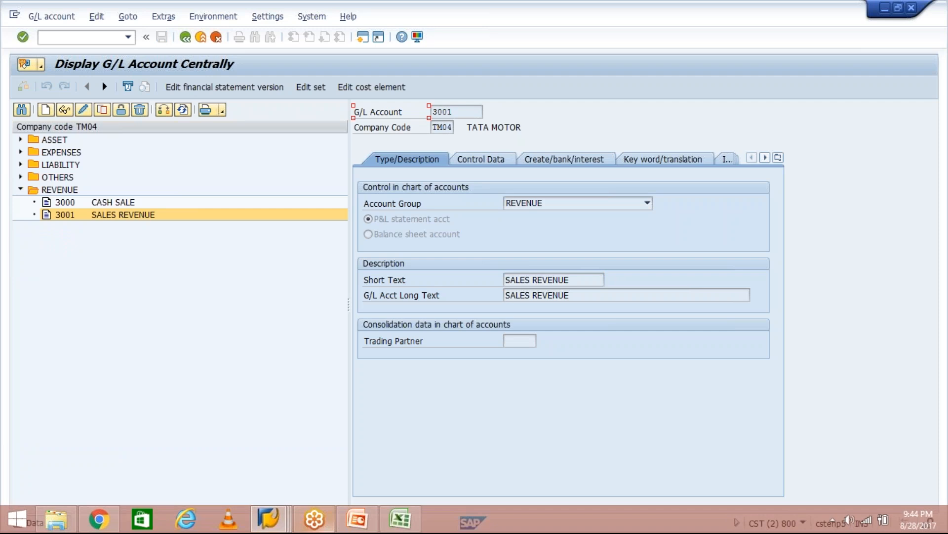
# Return to the partly filled customer invoice, enter a credit line for G/L account 3001 with amount 1000, and validate the entries
pyautogui.click(469, 495)
pyautogui.click(76, 390)
pyautogui.click(75, 387)
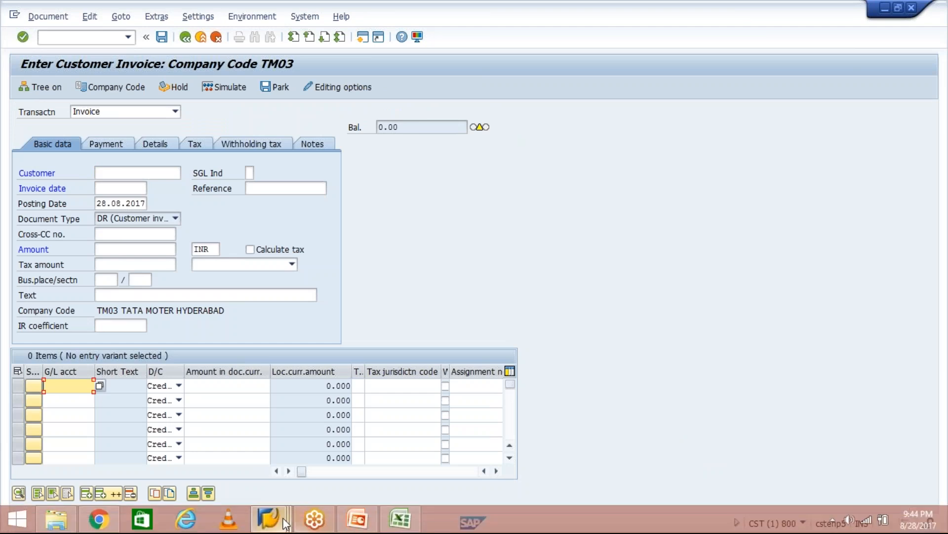
pyautogui.click(268, 519)
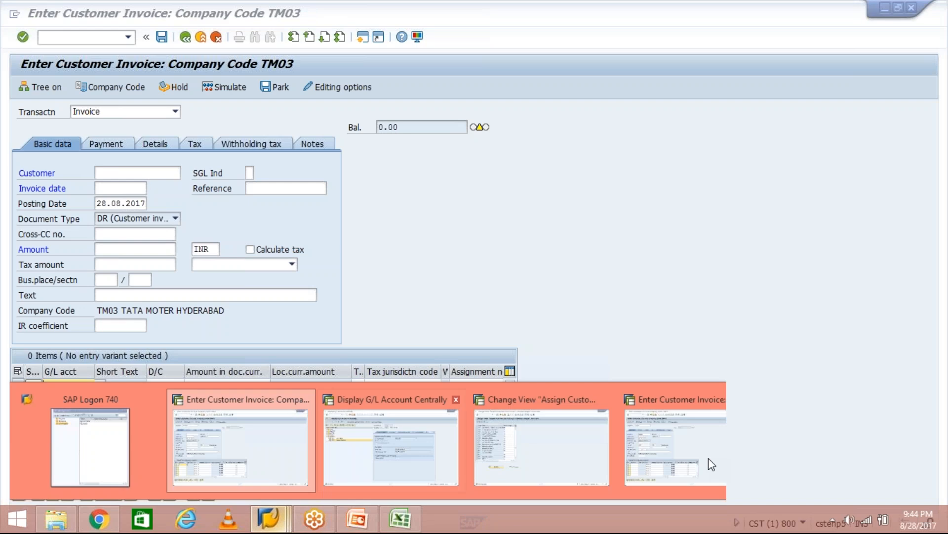
pyautogui.click(709, 458)
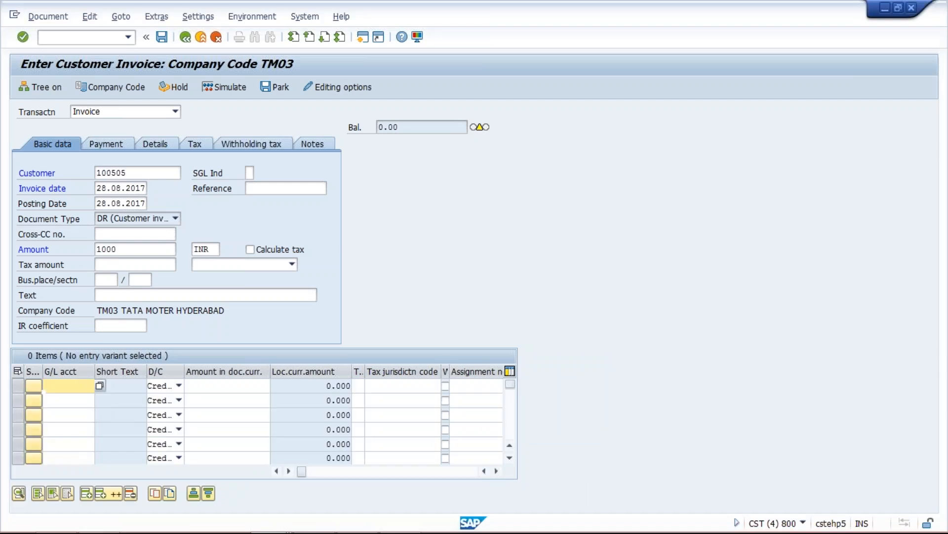
pyautogui.write('3001')
pyautogui.click(221, 386)
pyautogui.write('1000')
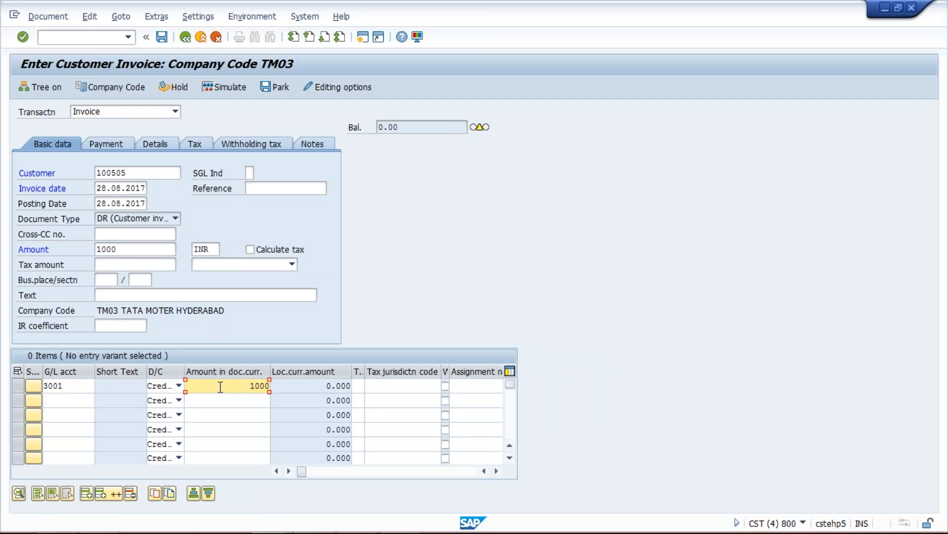
pyautogui.press('Return')
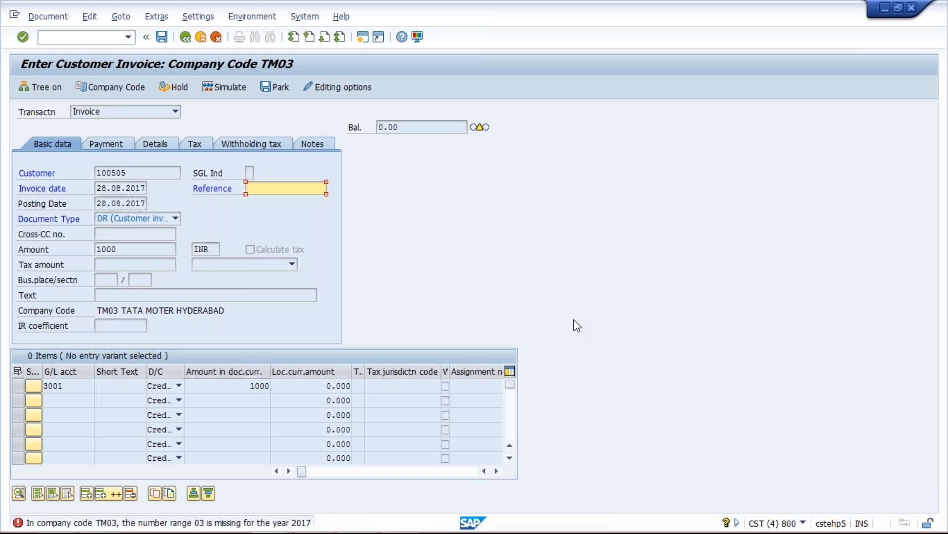
pyautogui.hotkey('alt', 'Tab')
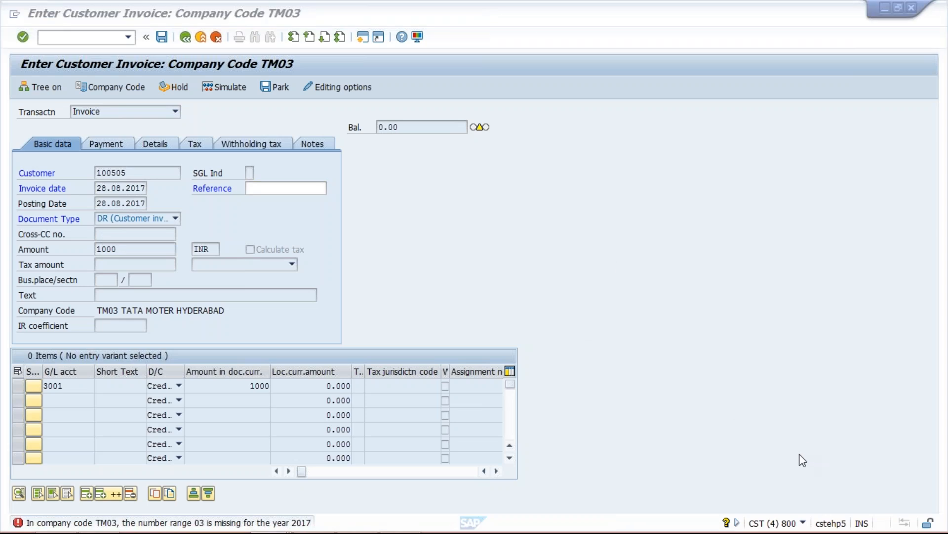
pyautogui.click(620, 269)
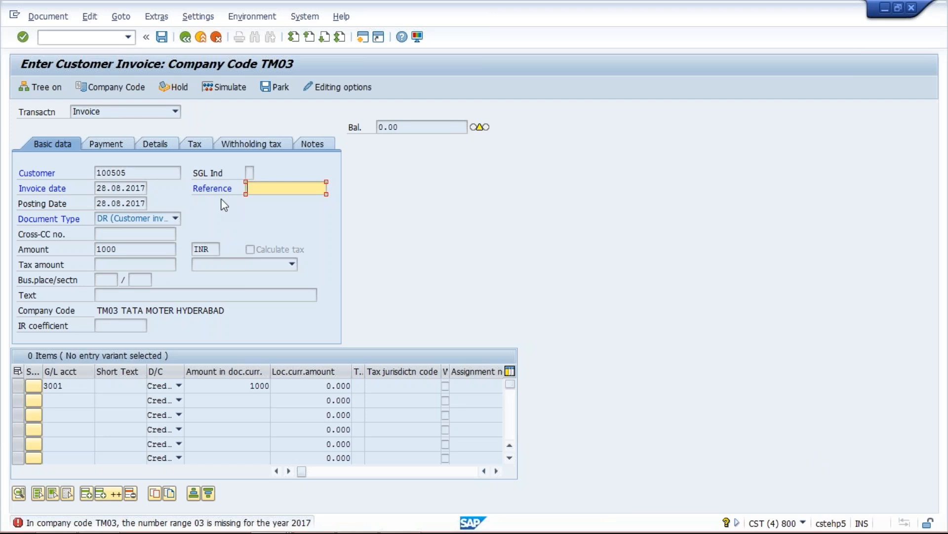
# Change the company code of the customer invoice to TM04
pyautogui.click(126, 85)
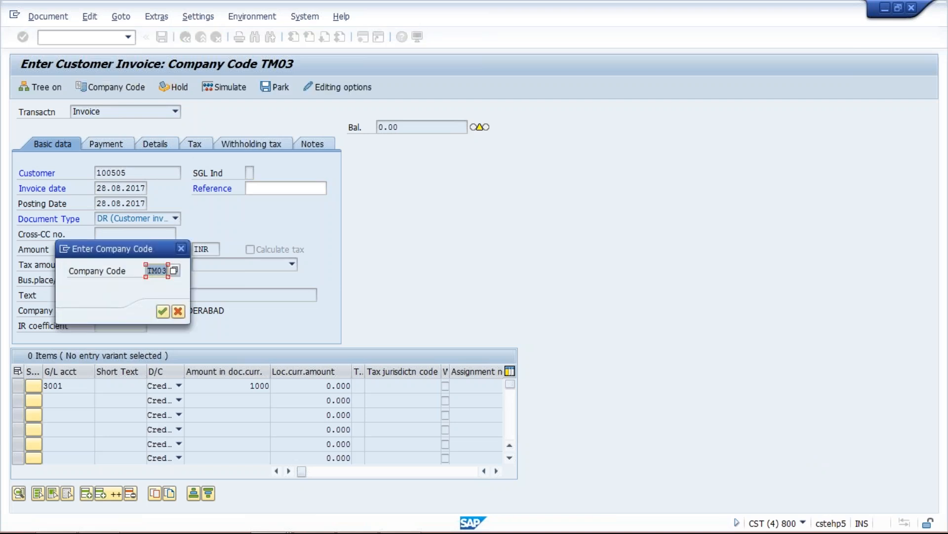
pyautogui.click(163, 270)
pyautogui.press('Delete')
pyautogui.write('4')
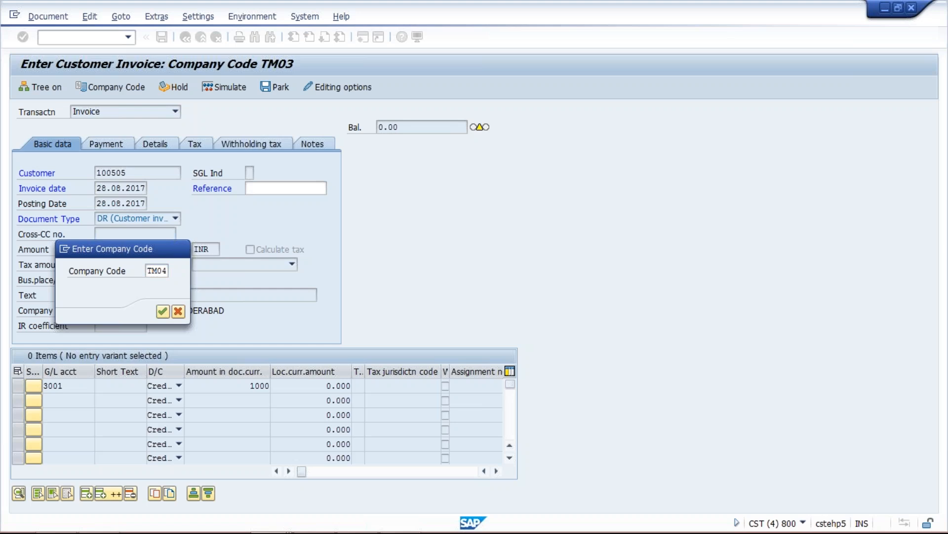
pyautogui.press('Return')
# Fill in the customer number, invoice date 28.08.2017 and amount 1000 in the customer invoice header
pyautogui.press('space')
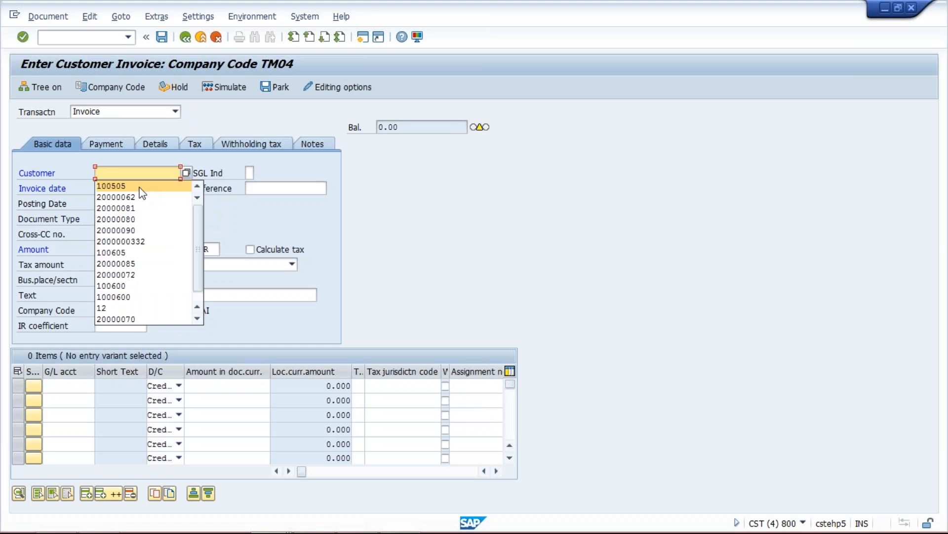
pyautogui.click(140, 188)
pyautogui.click(115, 187)
pyautogui.press('space')
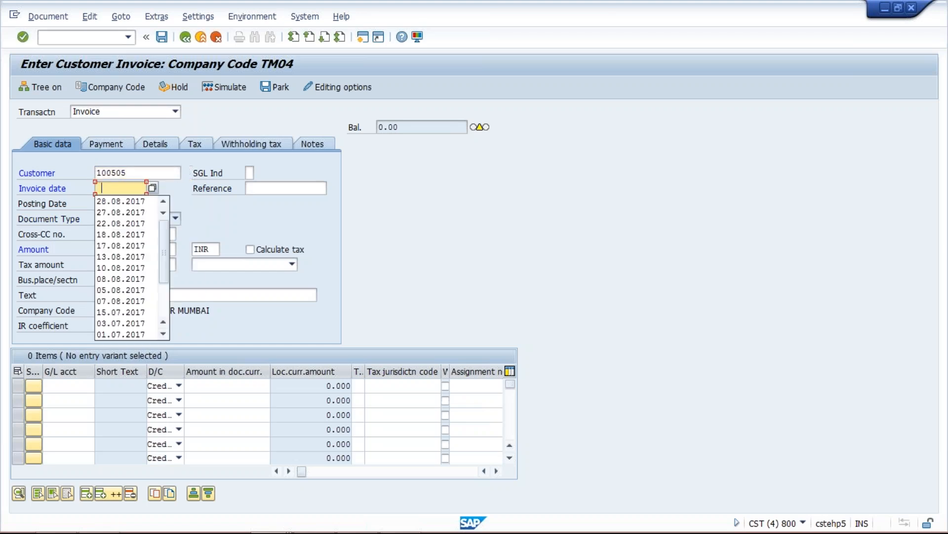
pyautogui.click(120, 201)
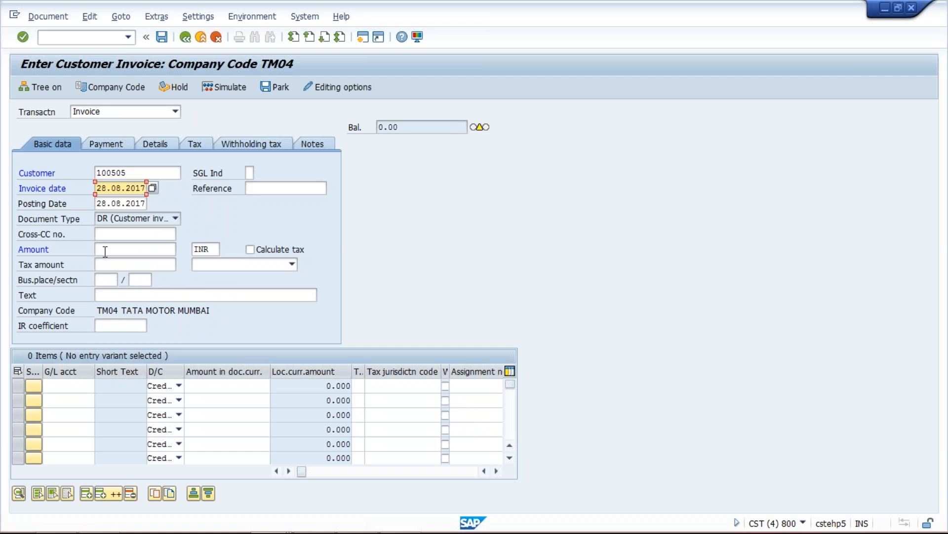
pyautogui.click(105, 250)
pyautogui.click(106, 261)
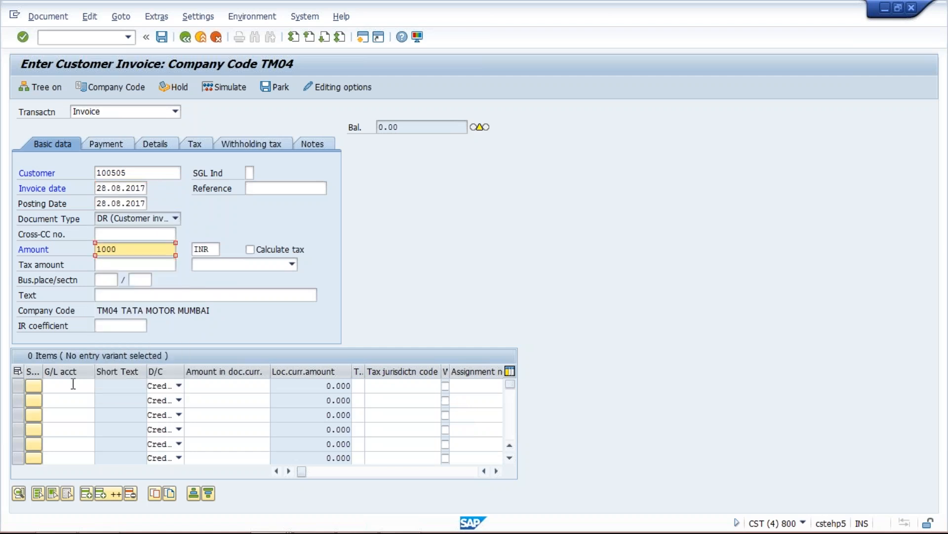
# Enter a credit line for G/L account 3001 with amount 1000 and validate the invoice in company code TM04
pyautogui.click(74, 382)
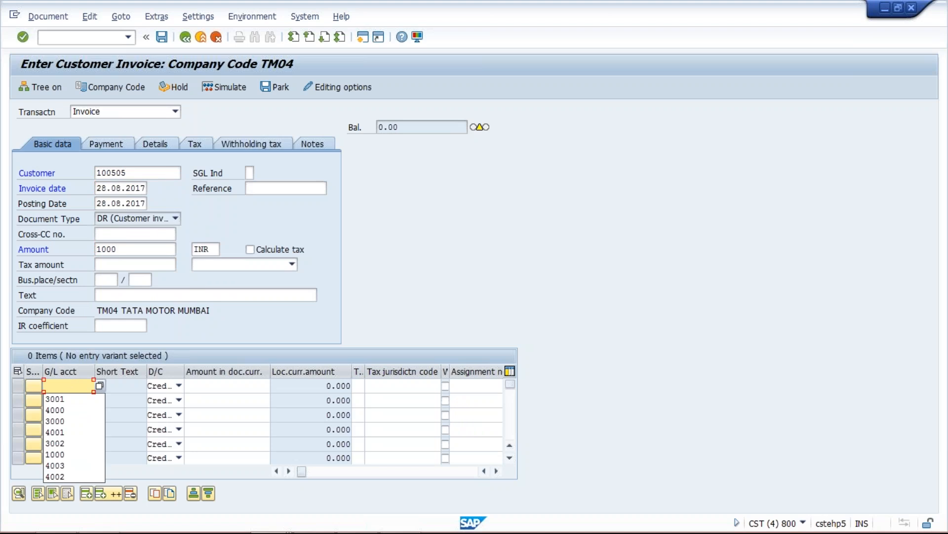
pyautogui.click(74, 398)
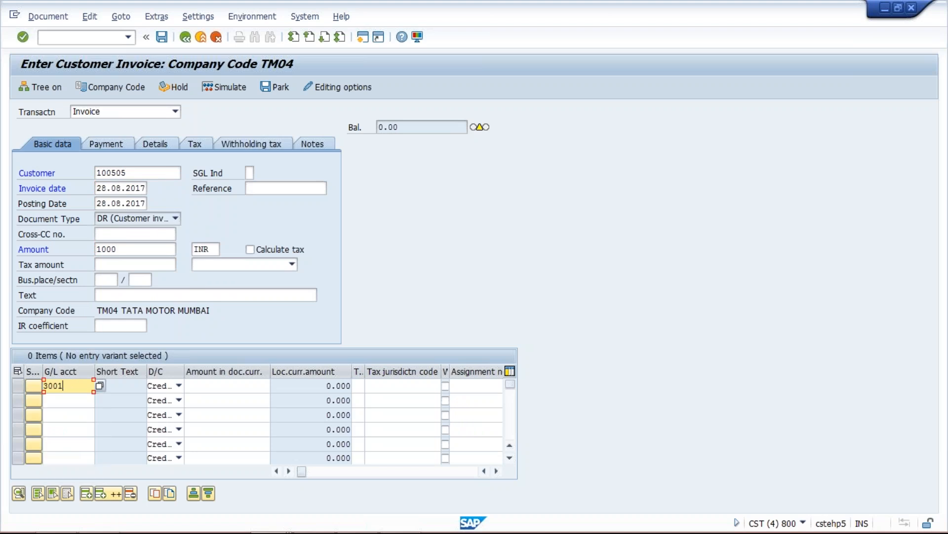
pyautogui.click(217, 387)
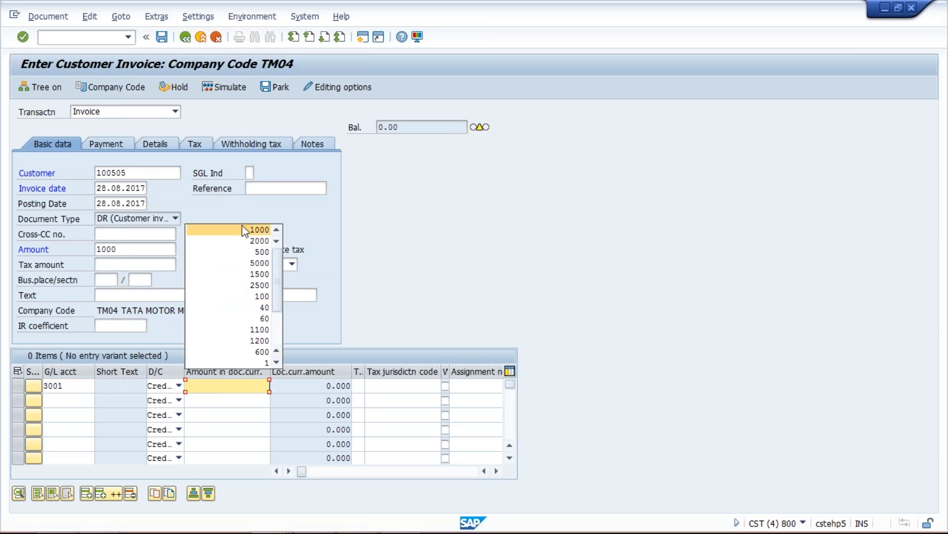
pyautogui.click(244, 230)
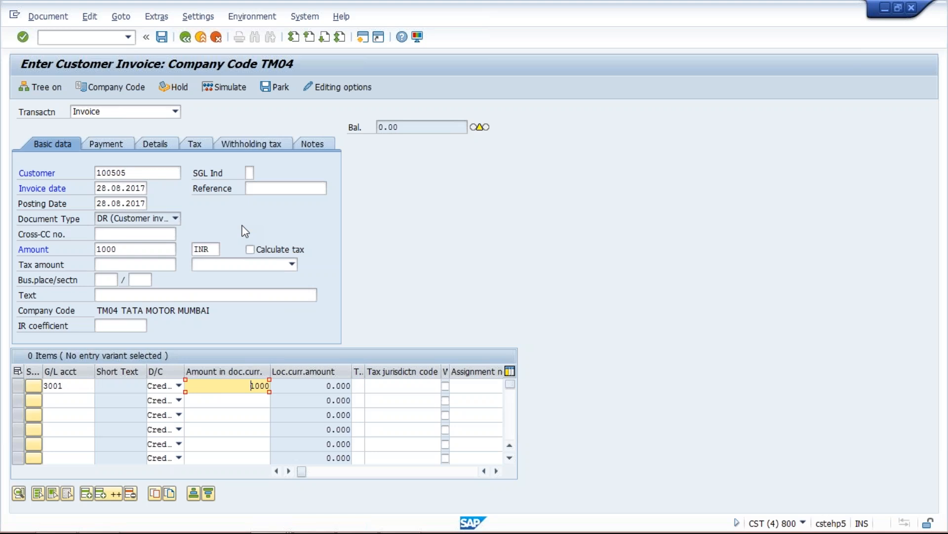
pyautogui.press('Return')
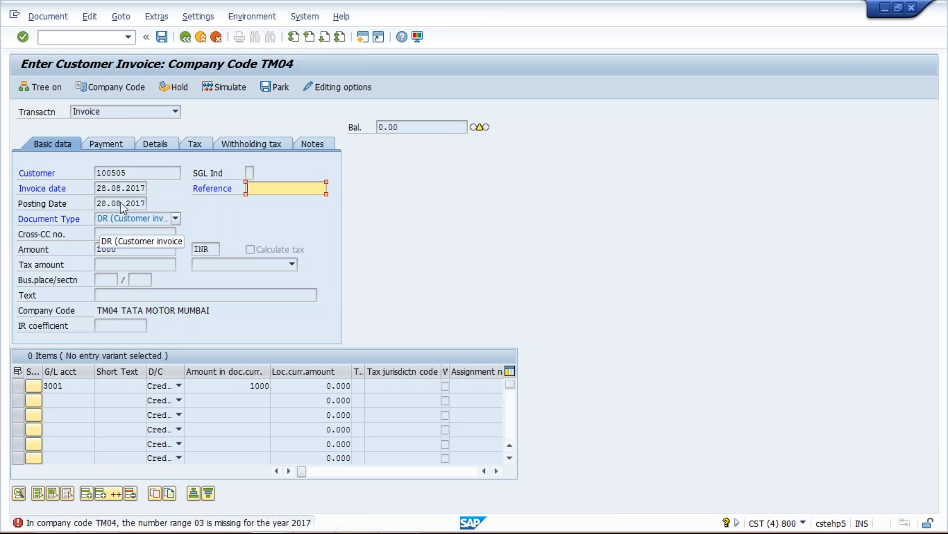
# Start transaction OBA7 in a new session and open the details of document type DR (Customer invoice)
pyautogui.click(363, 39)
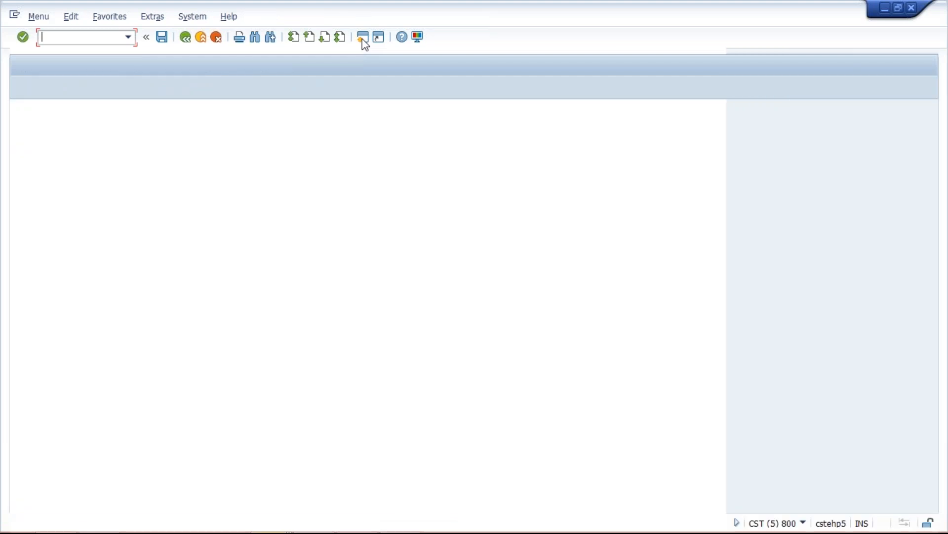
pyautogui.write('OBA7')
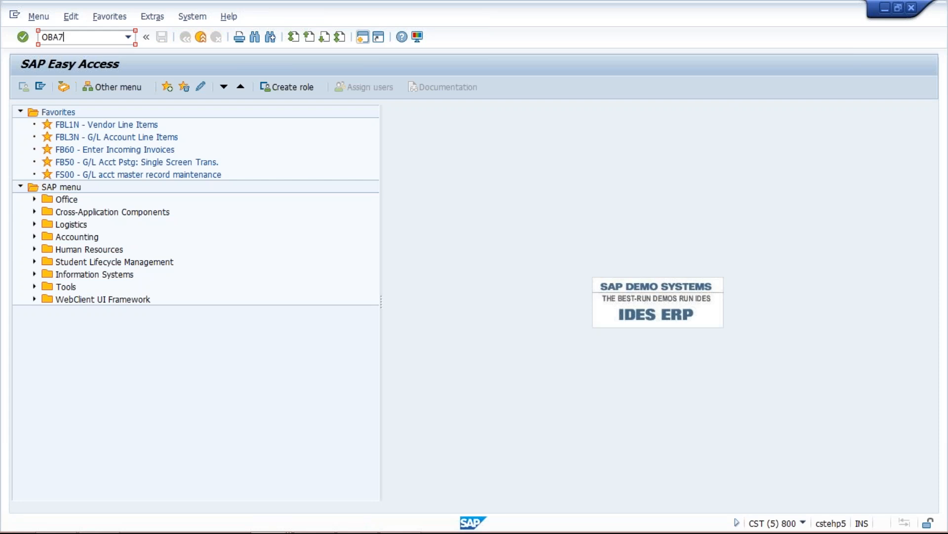
pyautogui.press('Return')
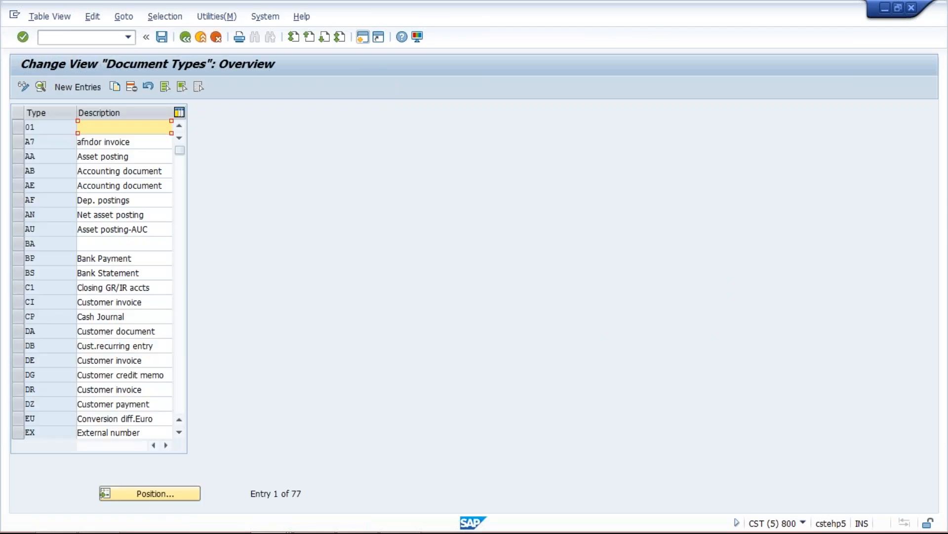
pyautogui.click(47, 388)
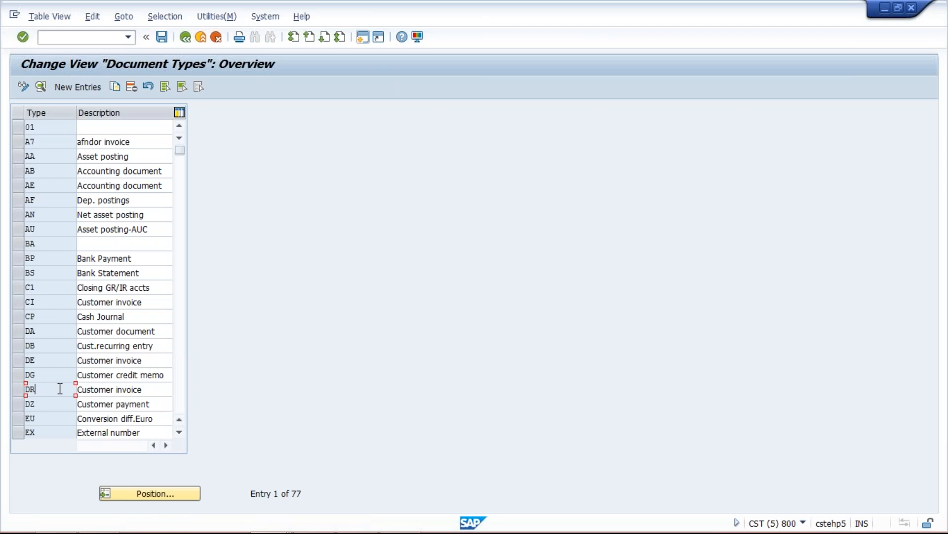
pyautogui.doubleClick(59, 389)
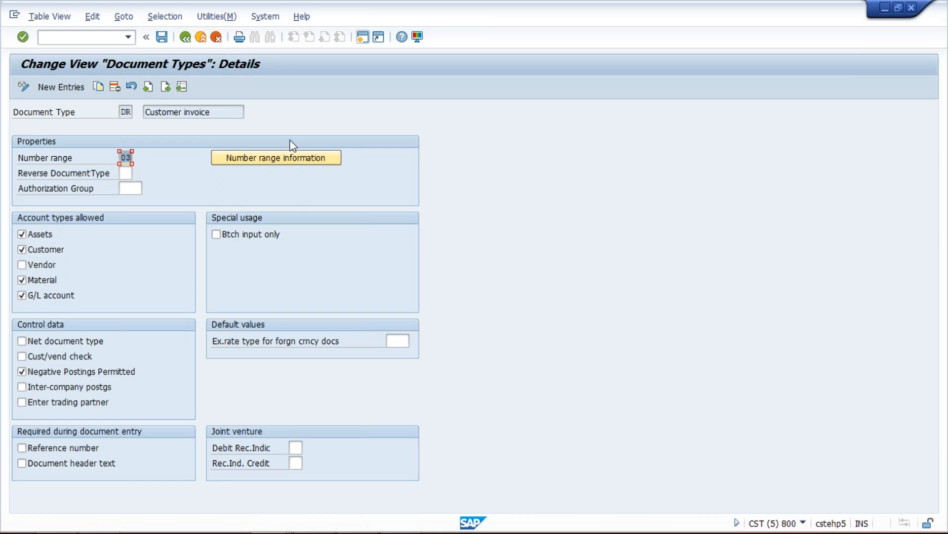
# Check the number range intervals for accounting documents in company code TM04
pyautogui.click(276, 162)
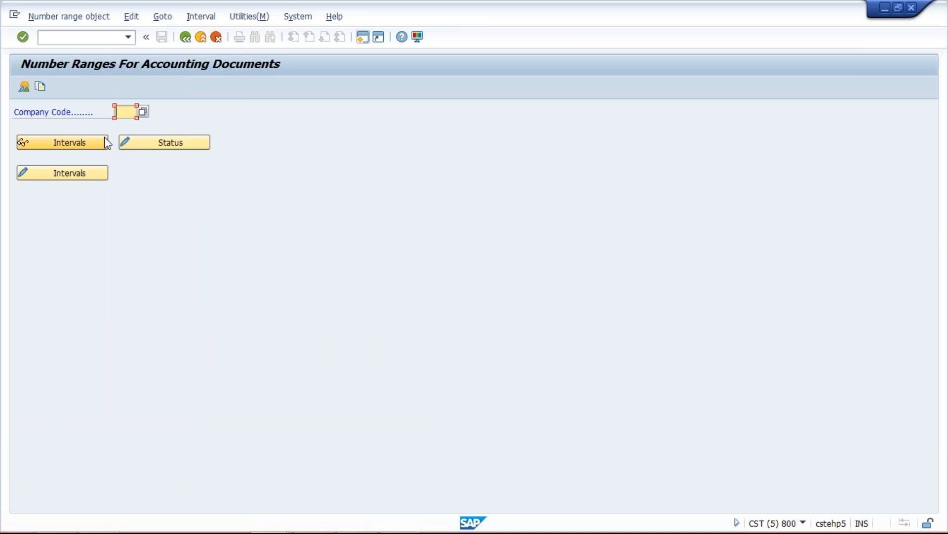
pyautogui.write('TM04')
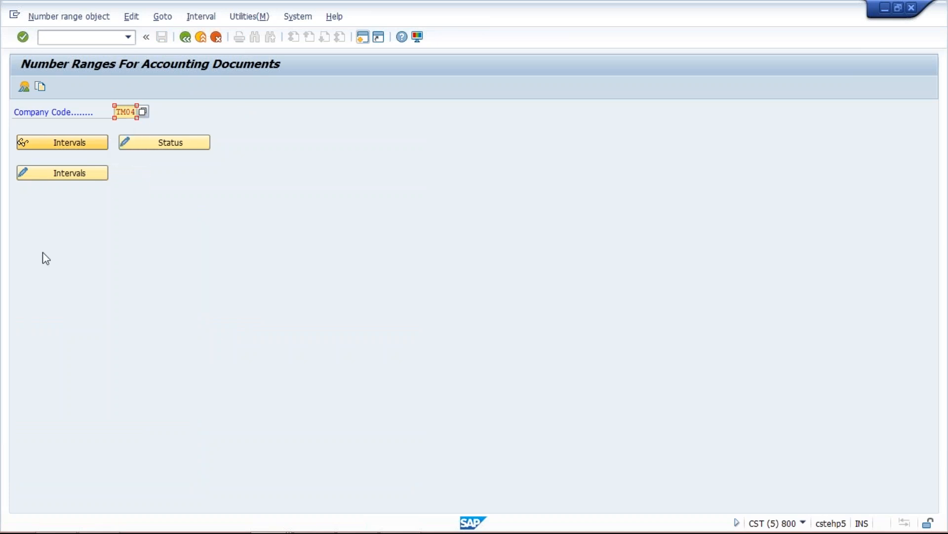
pyautogui.click(61, 179)
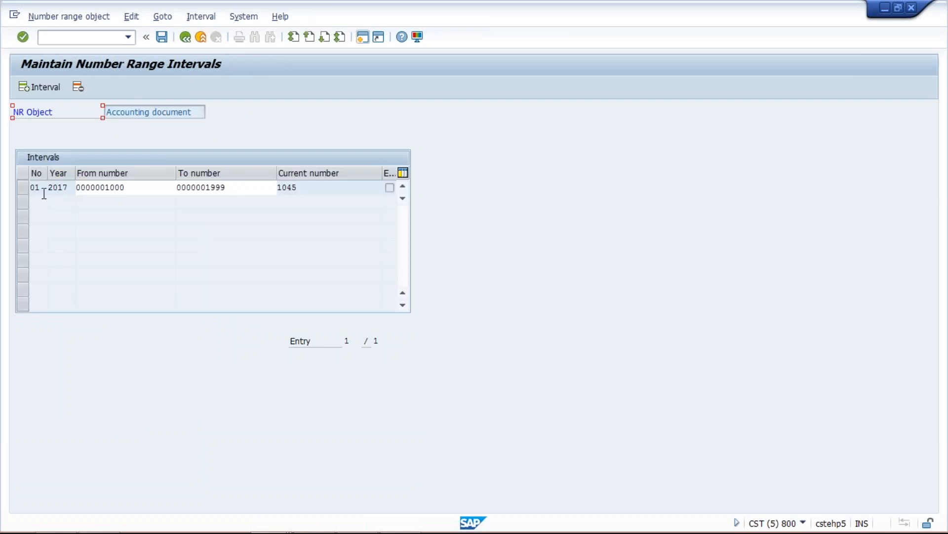
# Return to the details of document type DR, set its number range to 01 and save
pyautogui.click(184, 39)
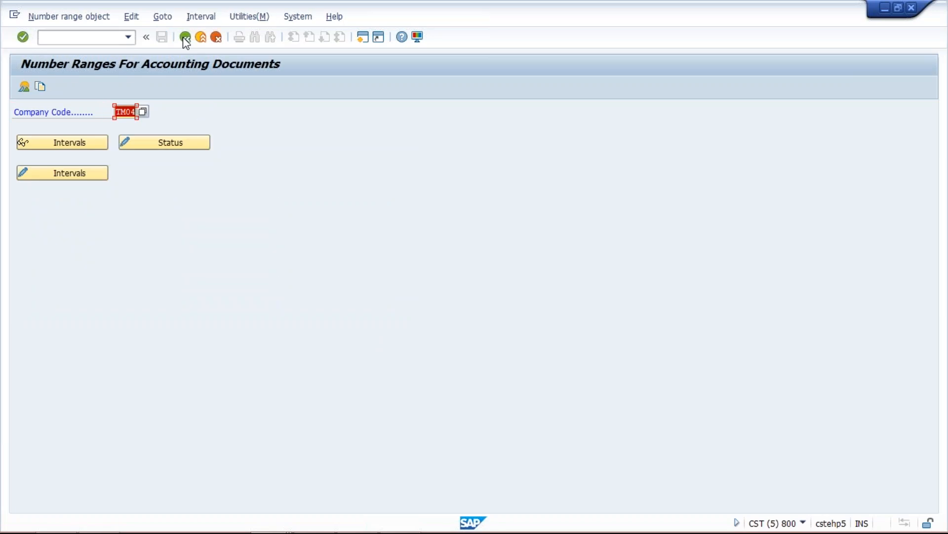
pyautogui.click(185, 38)
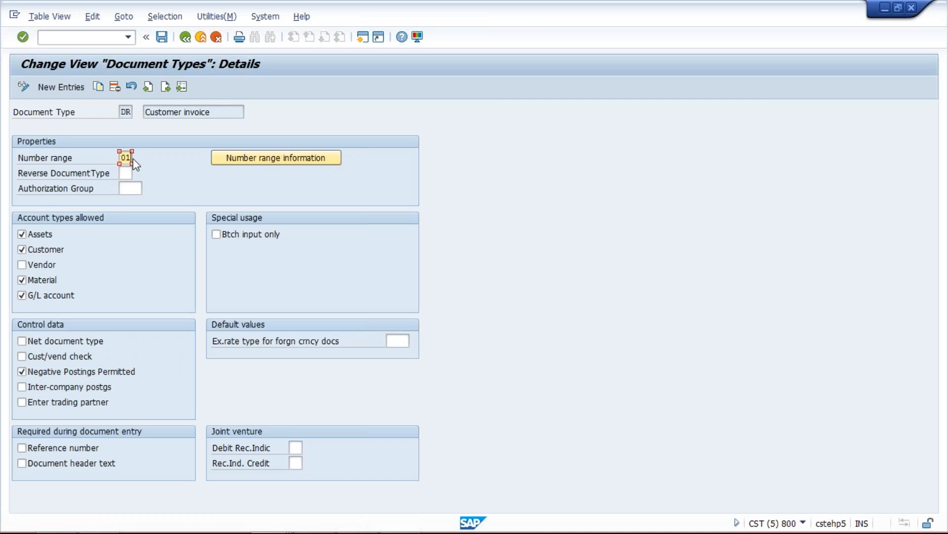
pyautogui.click(162, 35)
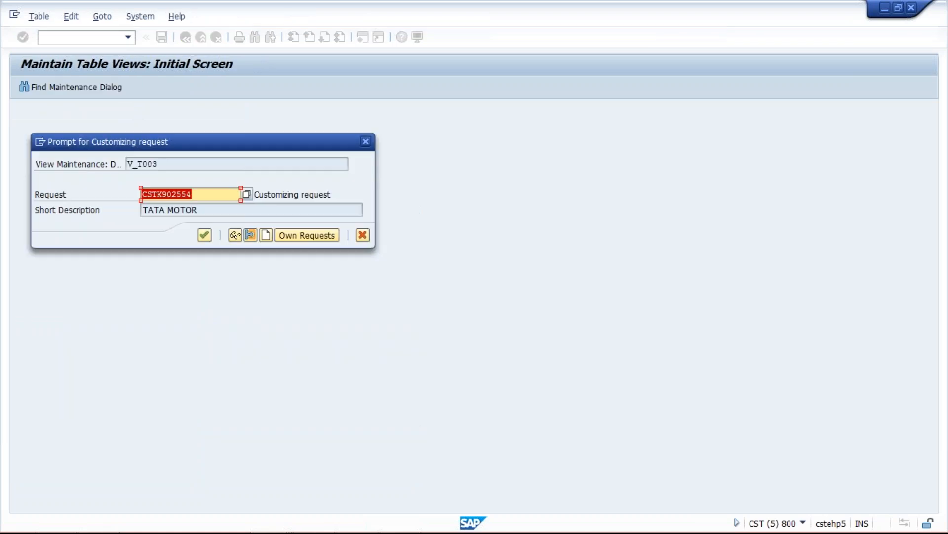
# Switch back to the customer invoice session and restart the transaction with /NFB70
pyautogui.moveTo(290, 532)
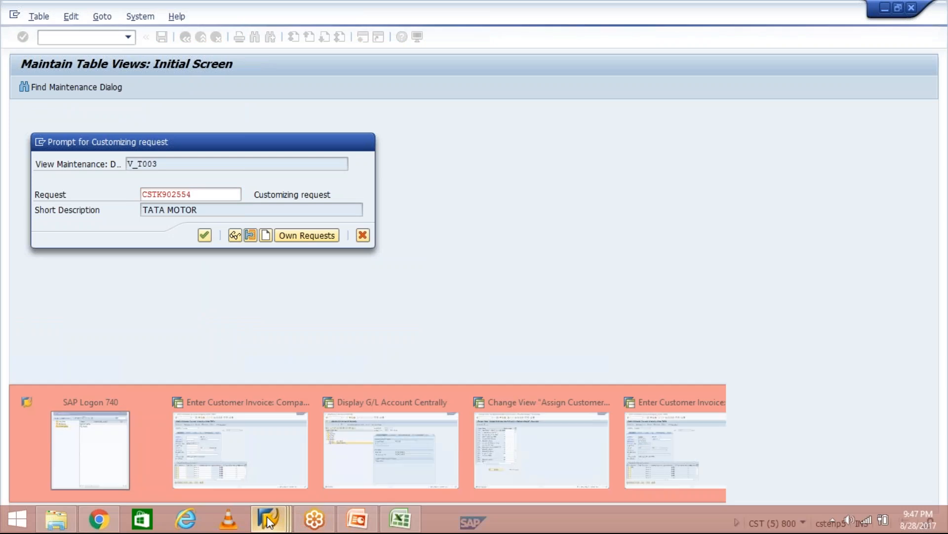
pyautogui.click(266, 521)
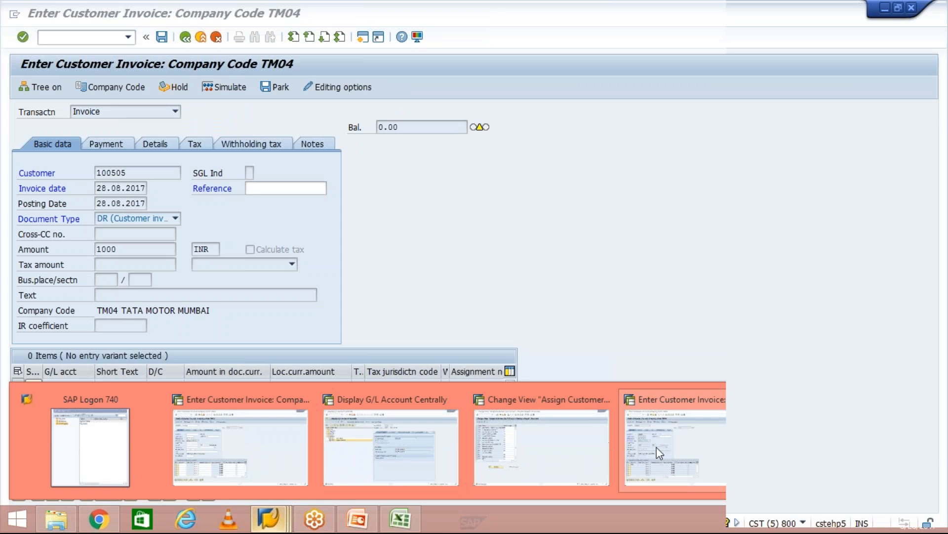
pyautogui.click(659, 452)
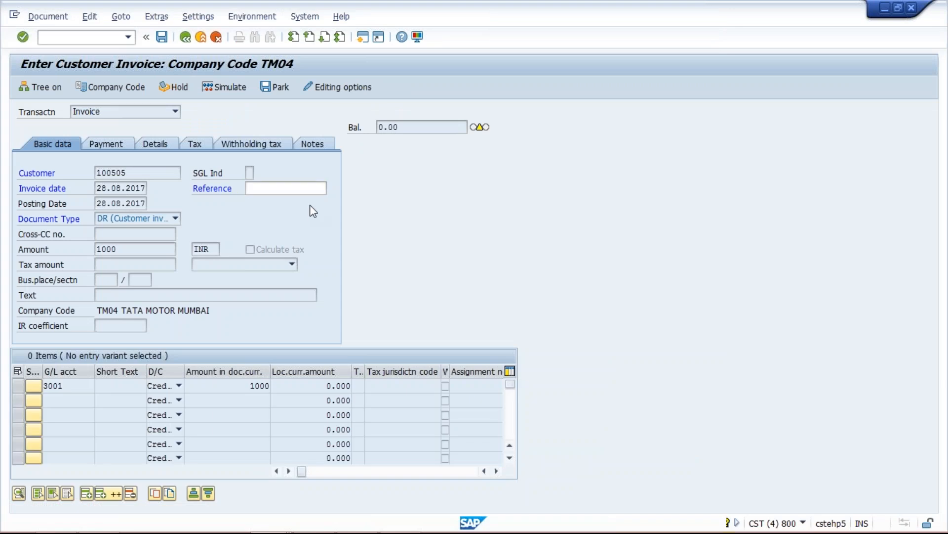
pyautogui.click(128, 38)
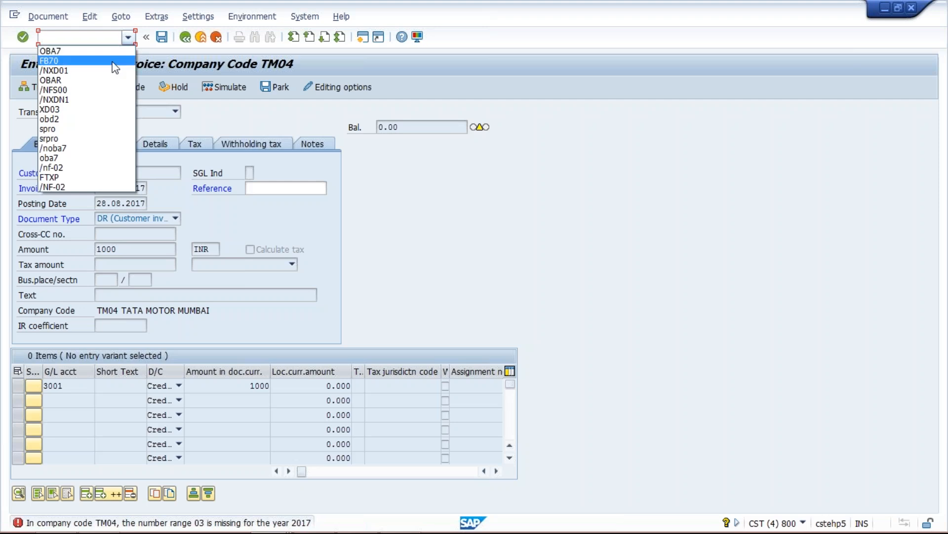
pyautogui.click(115, 62)
pyautogui.press('Left')
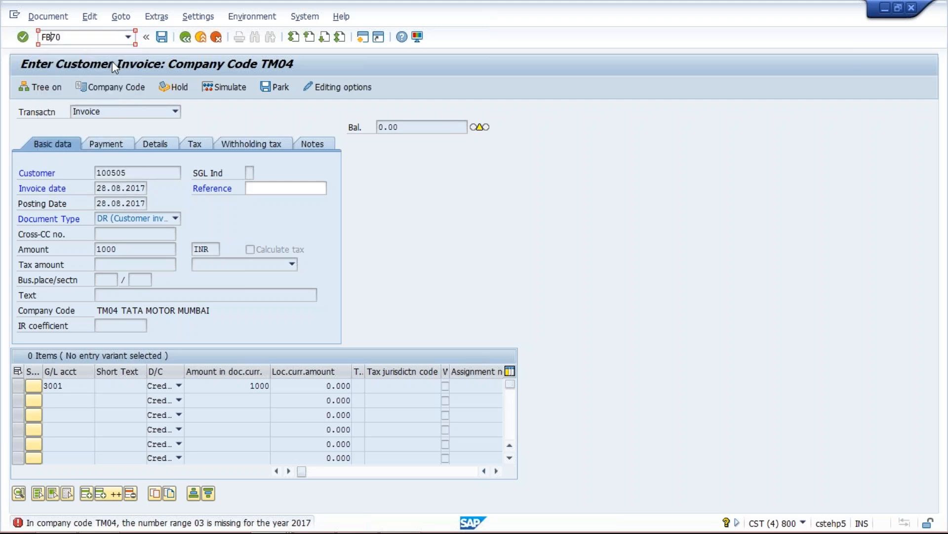
pyautogui.press('Home')
pyautogui.write('/N')
pyautogui.press('Return')
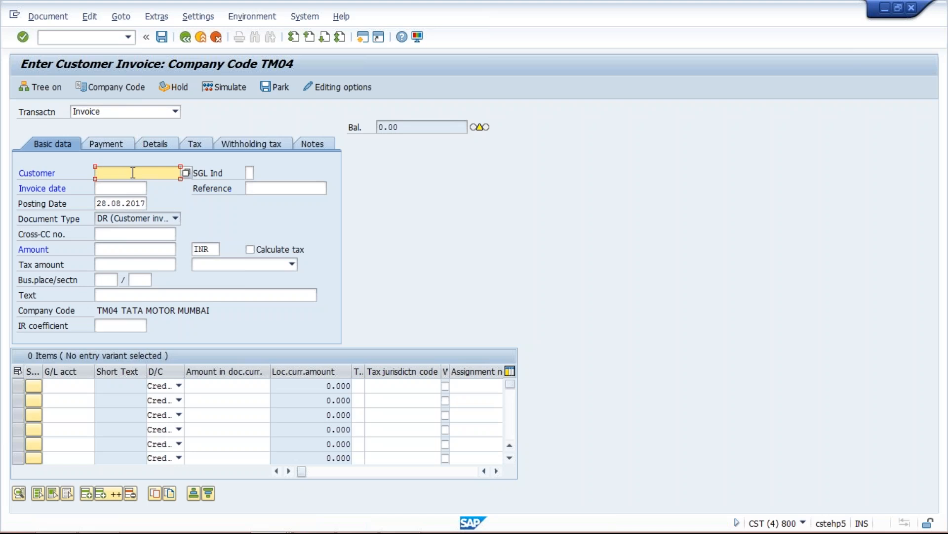
# Enter the customer number, invoice date 28.08.2017 and amount 1000 in the new invoice's basic data
pyautogui.click(121, 187)
pyautogui.click(123, 188)
pyautogui.press('Down')
pyautogui.press('Return')
pyautogui.click(126, 249)
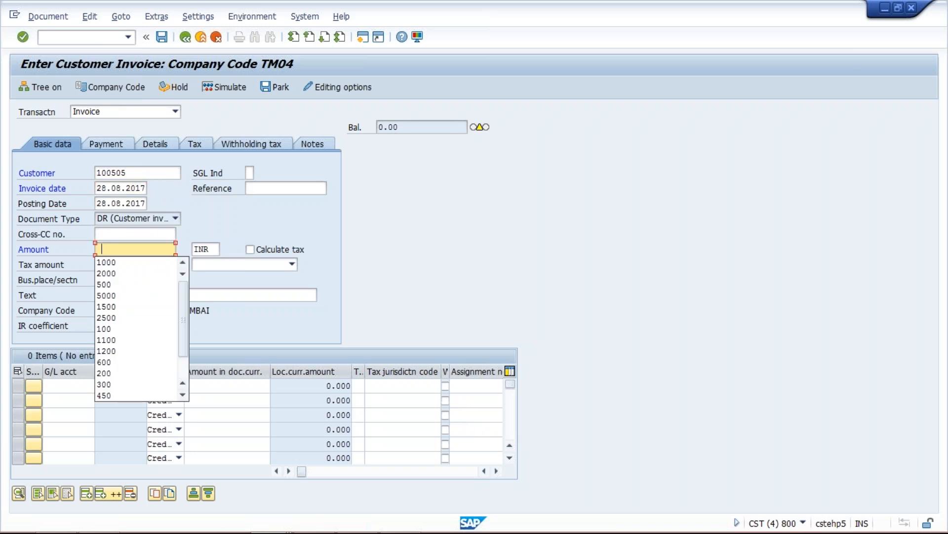
pyautogui.press('Down')
pyautogui.press('Return')
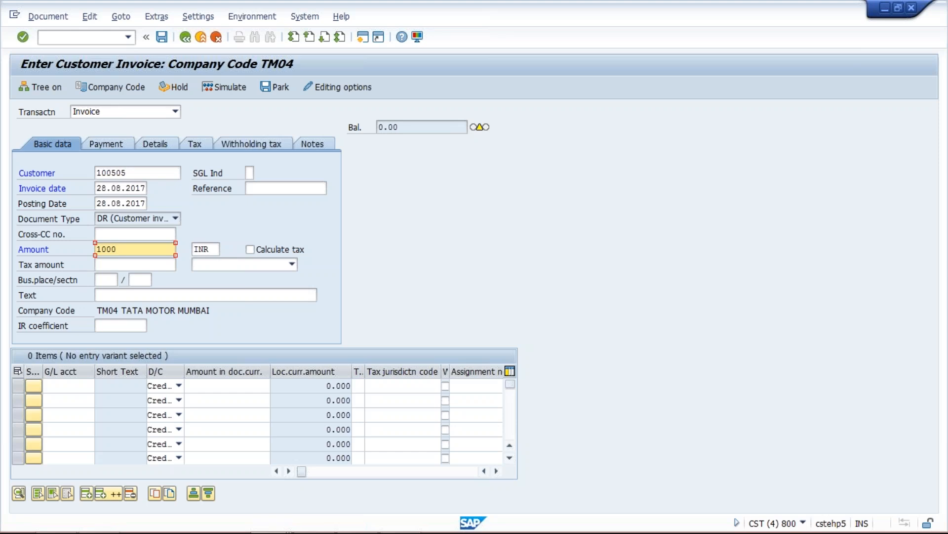
# Add a credit item for G/L account 3001 with amount 1000 to the new invoice and validate it
pyautogui.click(76, 390)
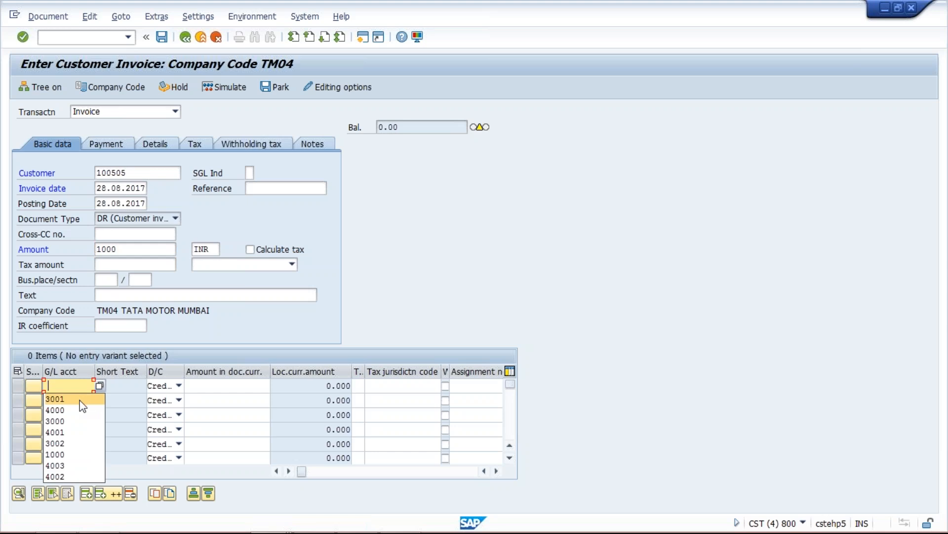
pyautogui.click(82, 401)
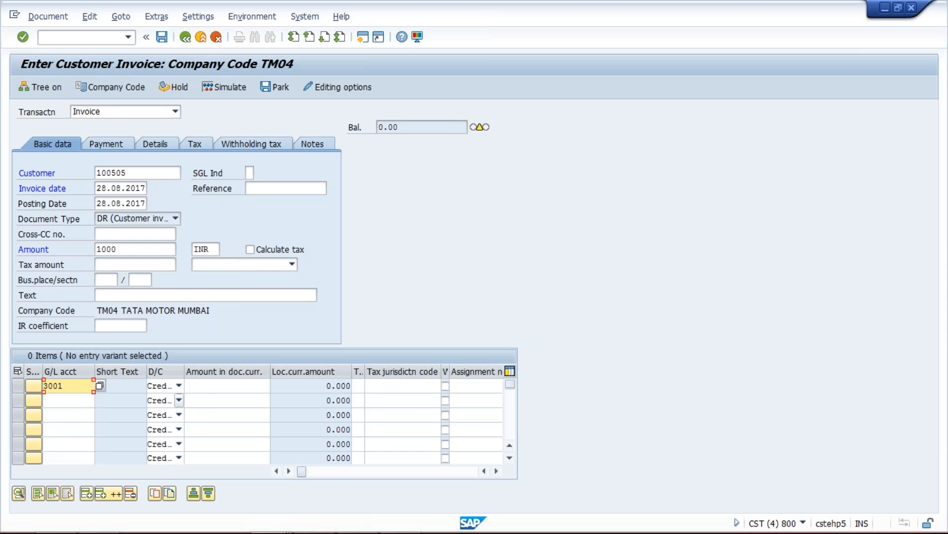
pyautogui.click(214, 387)
pyautogui.click(213, 386)
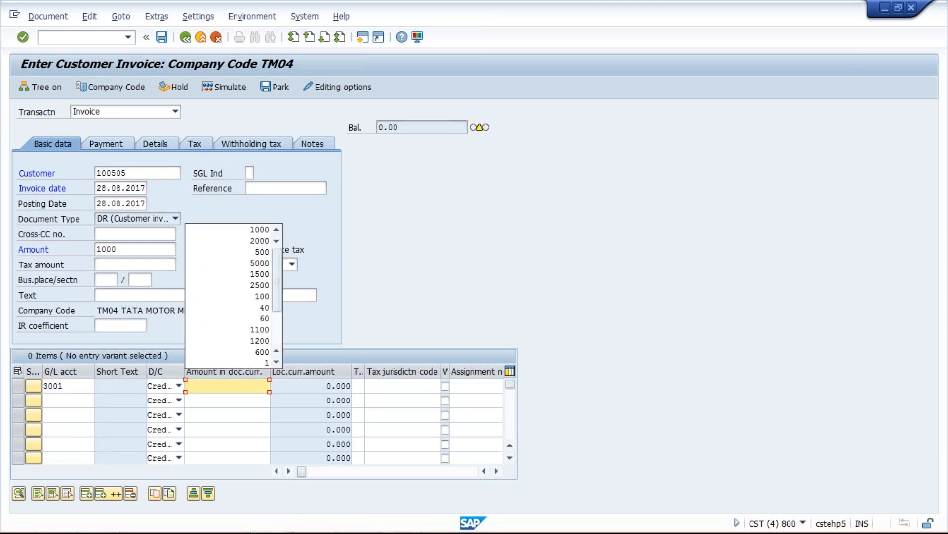
pyautogui.click(252, 234)
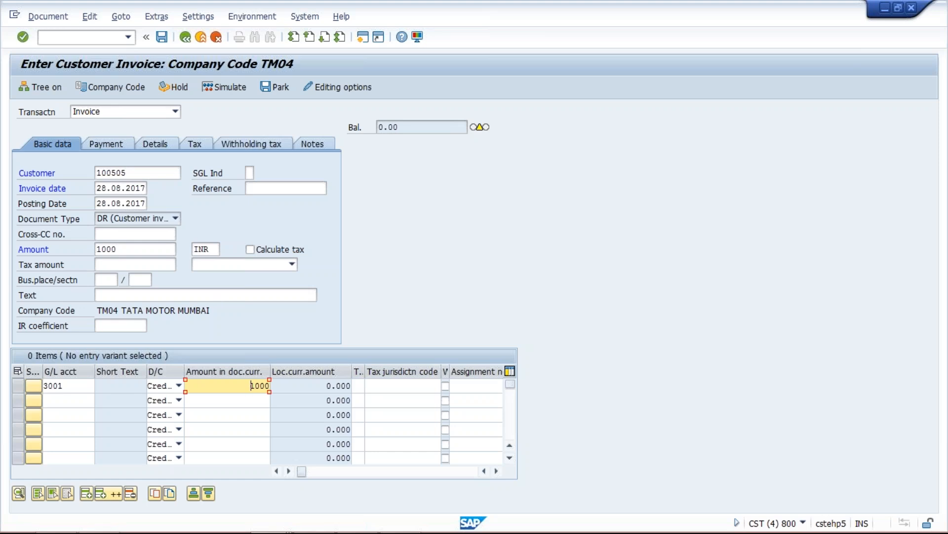
pyautogui.press('Return')
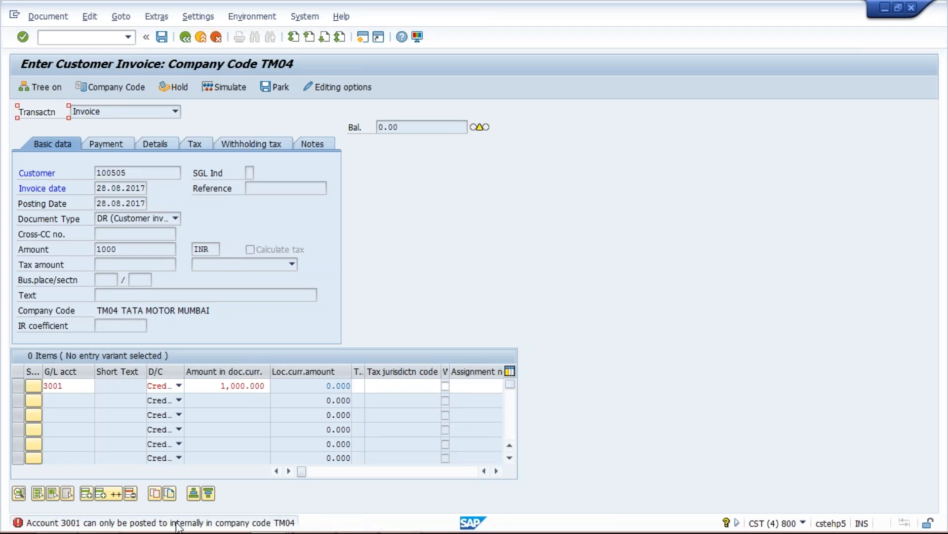
# Switch to the G/L account session and open account 3001 SALES REVENUE for editing
pyautogui.click(280, 516)
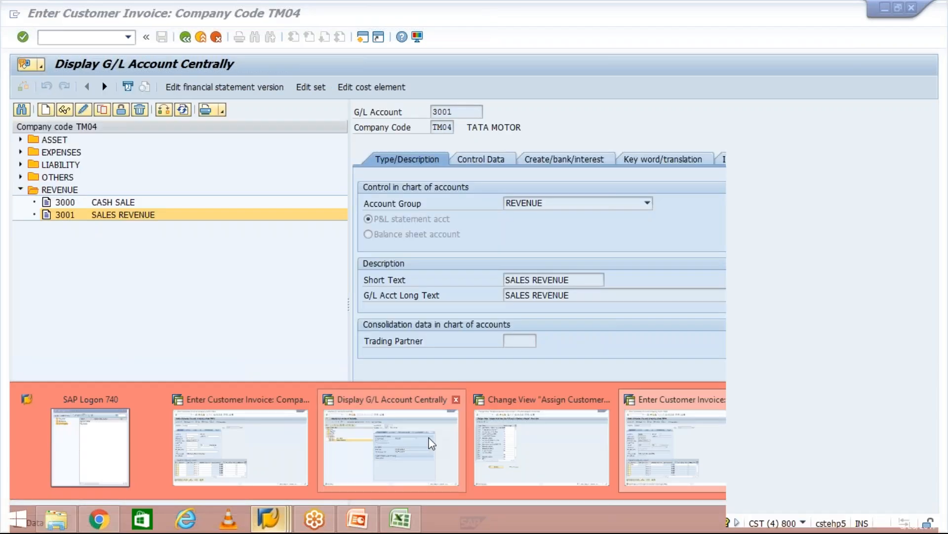
pyautogui.click(431, 443)
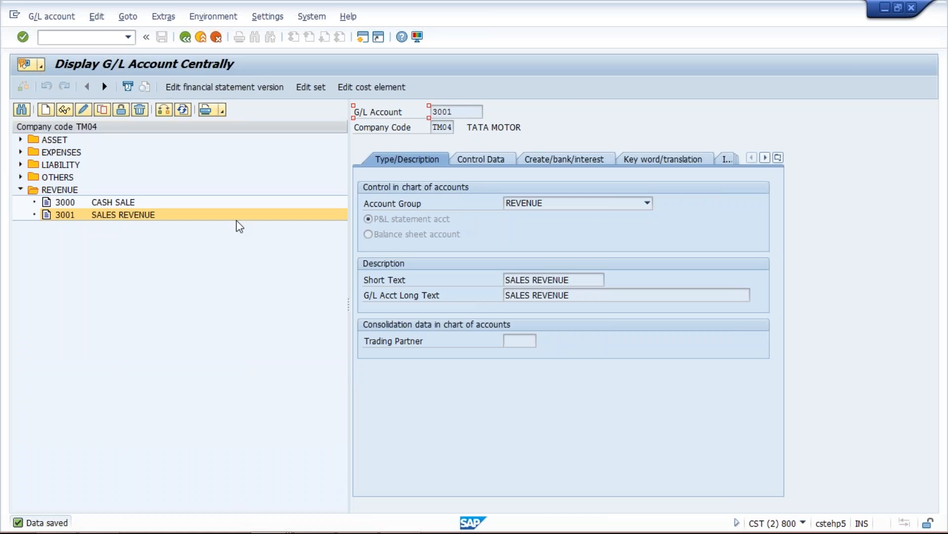
pyautogui.click(198, 220)
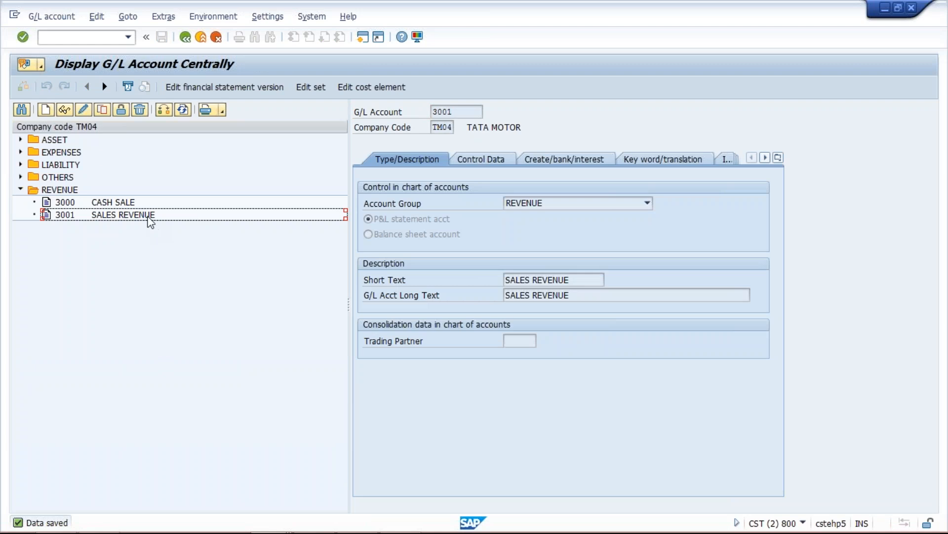
pyautogui.click(148, 216)
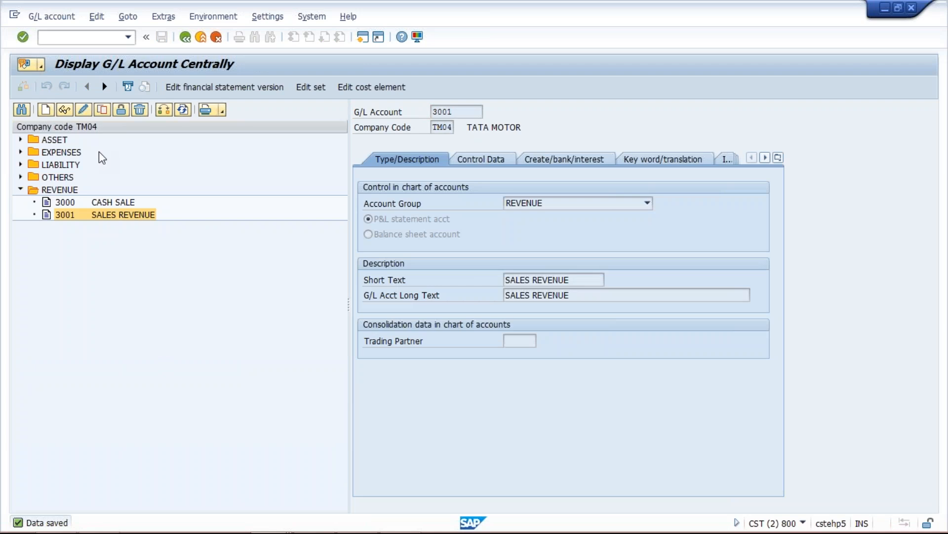
pyautogui.click(102, 109)
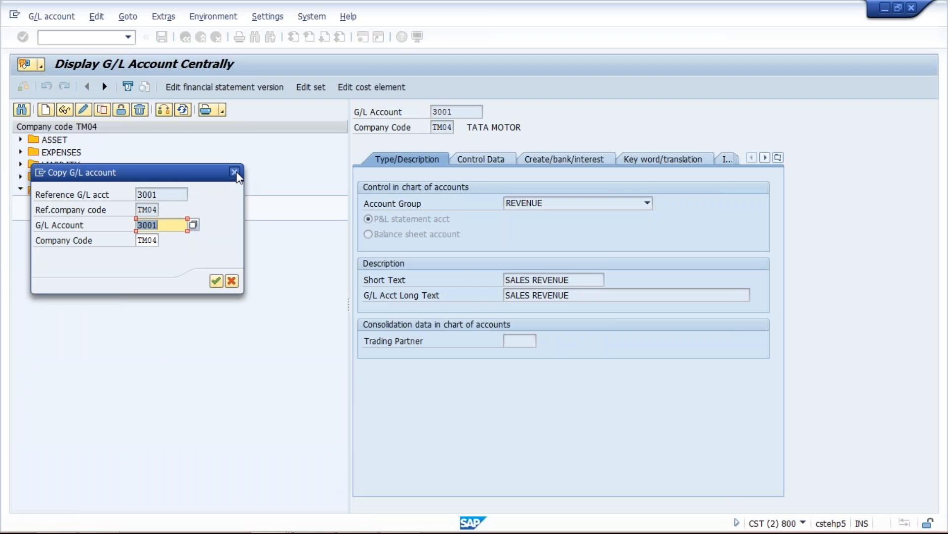
pyautogui.click(234, 173)
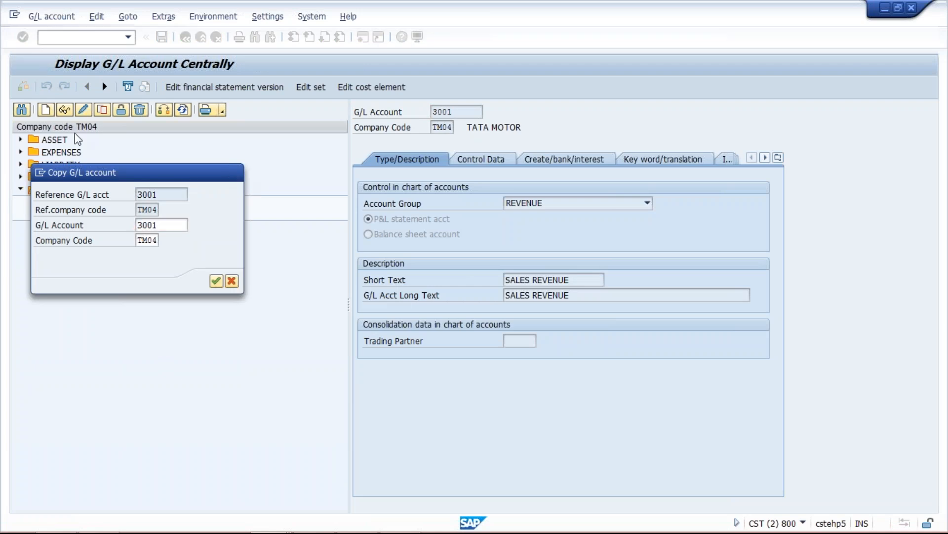
pyautogui.click(83, 110)
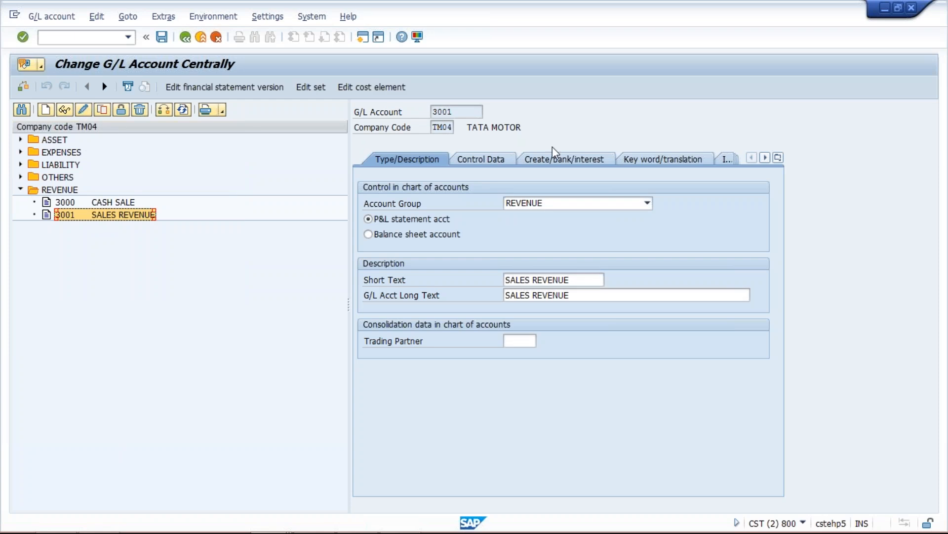
# Turn off Post automatically only for G/L account 3001 and save the account
pyautogui.click(564, 160)
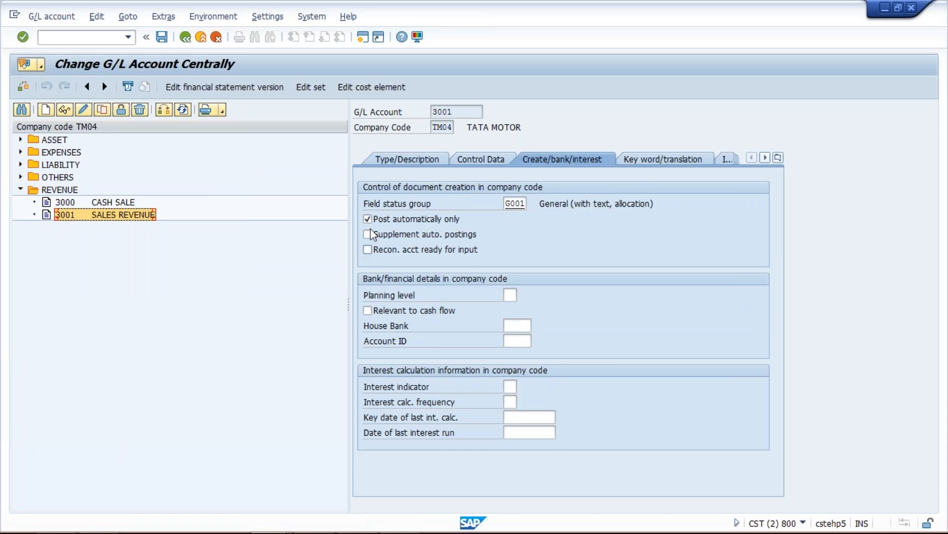
pyautogui.click(395, 222)
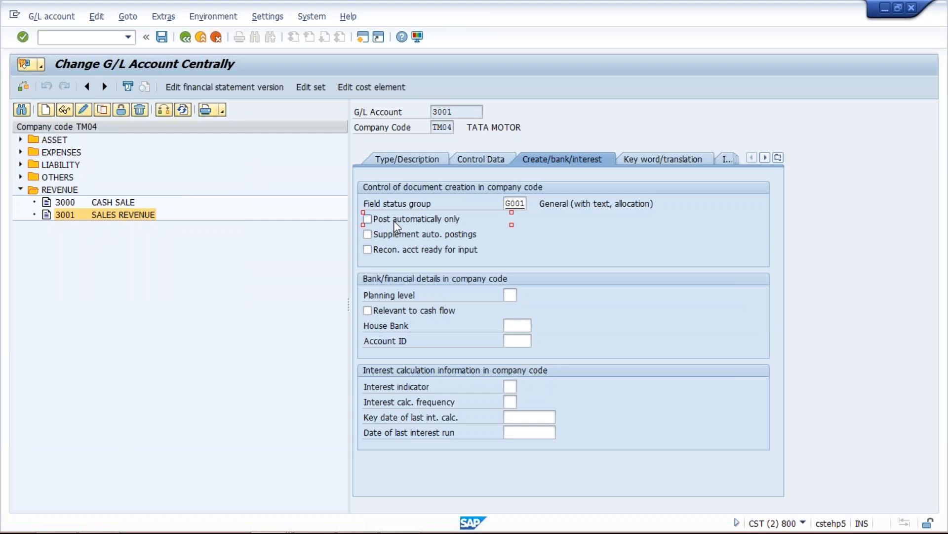
pyautogui.click(163, 41)
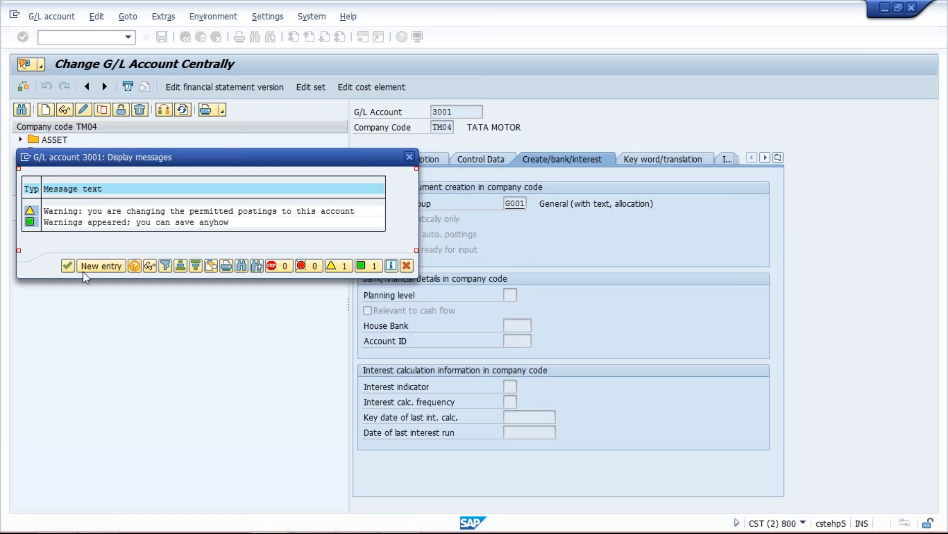
pyautogui.click(68, 266)
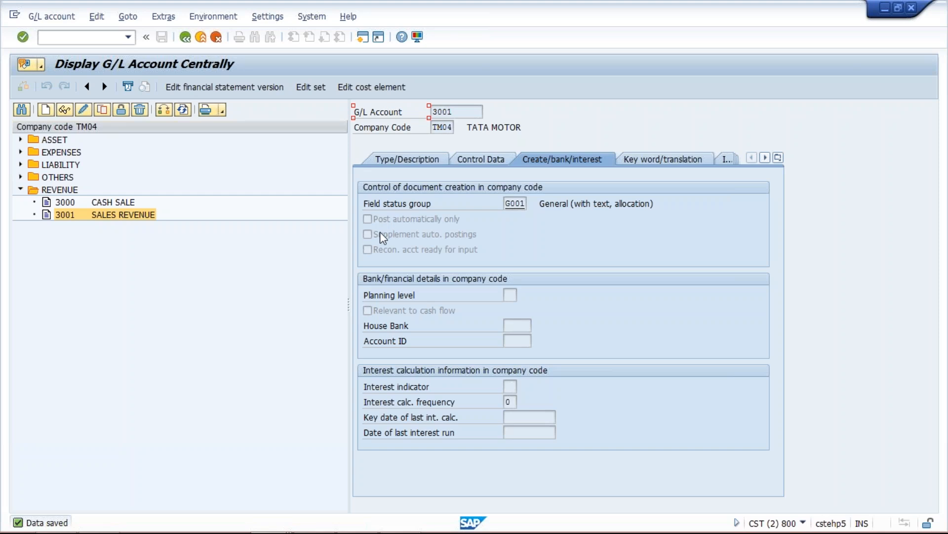
# Switch back to the customer invoice session and validate the G/L account 3001 item again
pyautogui.moveTo(258, 527)
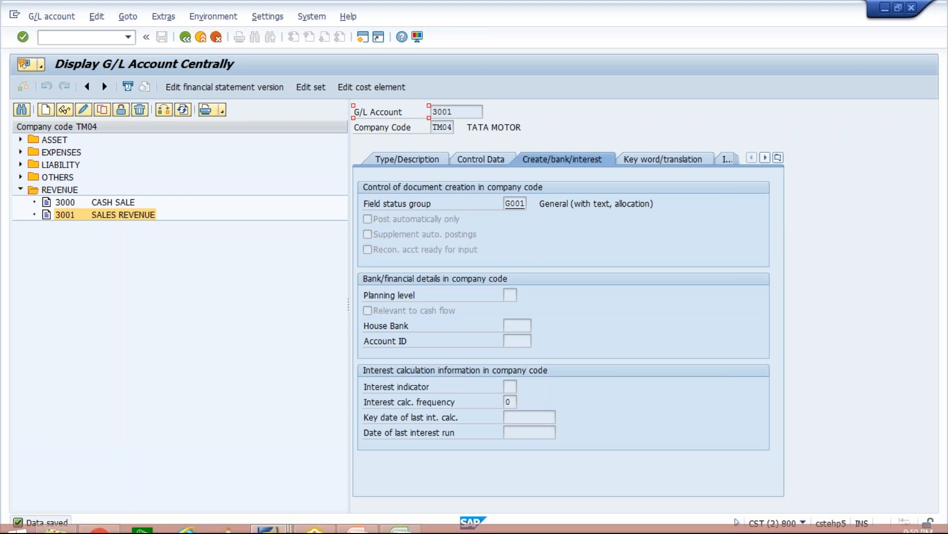
pyautogui.click(258, 527)
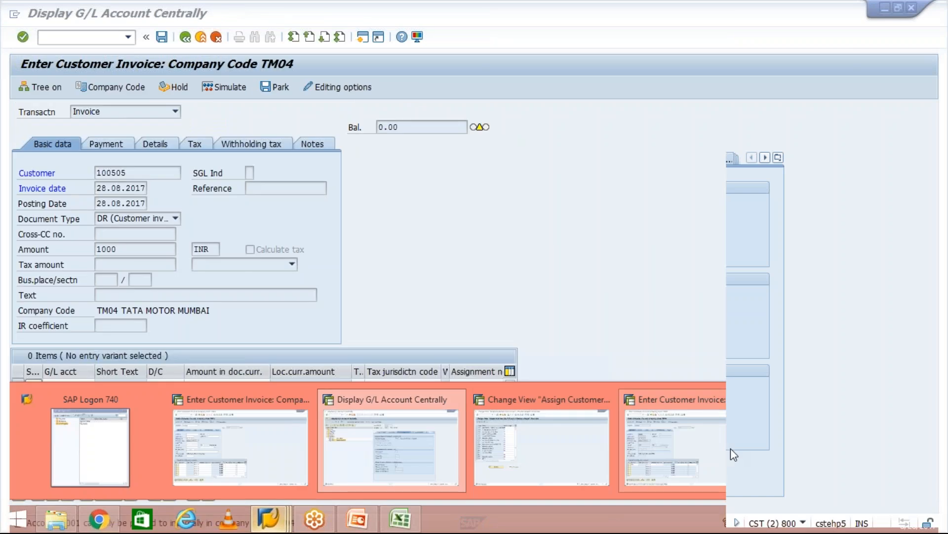
pyautogui.click(730, 449)
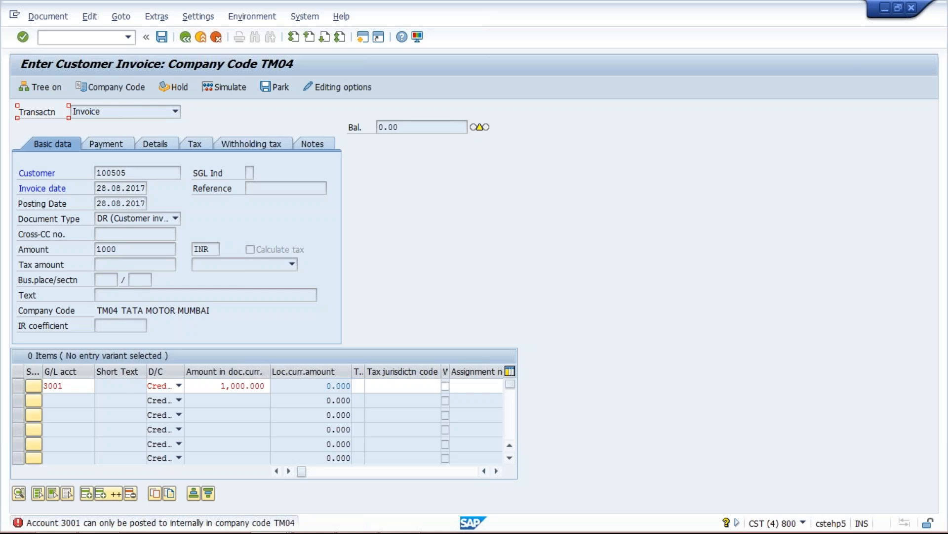
pyautogui.click(72, 384)
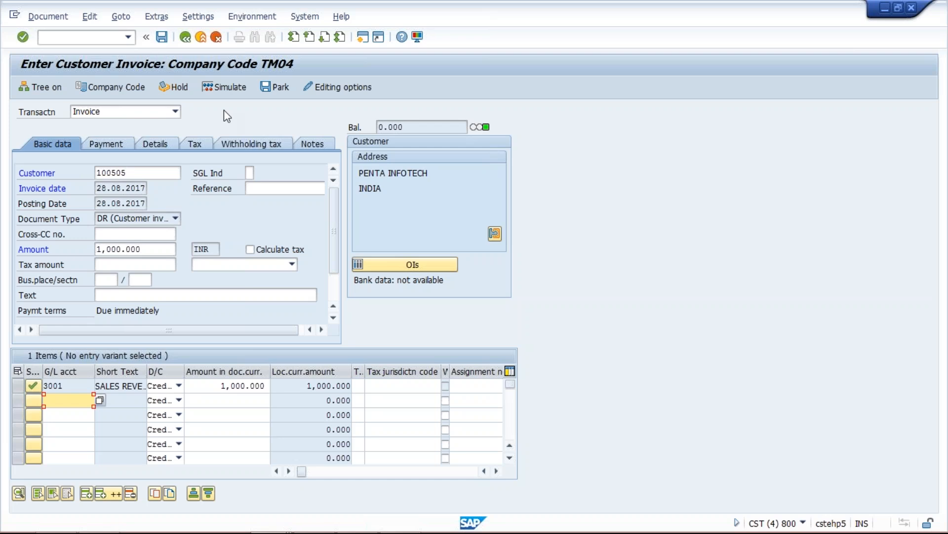
# Simulate the customer invoice, review its debit and credit lines, and post it
pyautogui.click(229, 86)
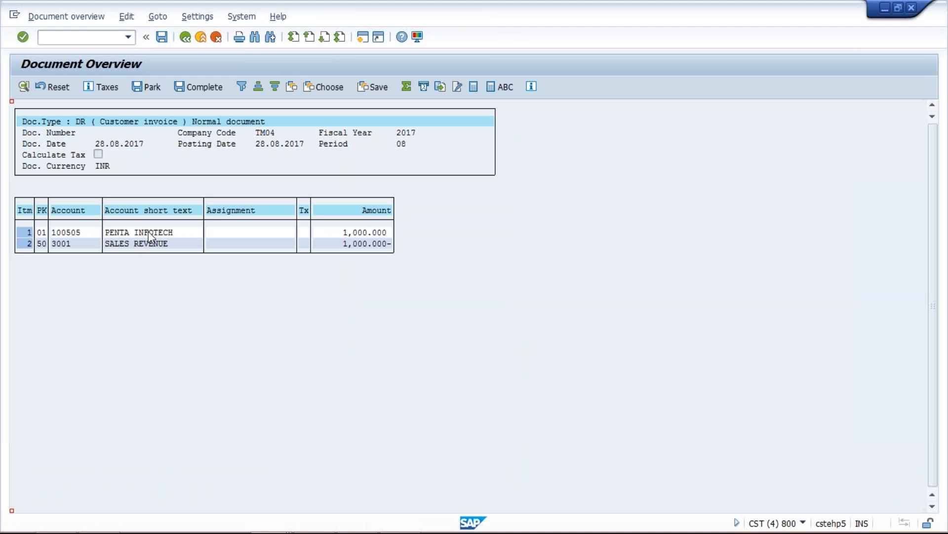
pyautogui.click(145, 246)
pyautogui.click(389, 236)
pyautogui.click(388, 247)
pyautogui.click(54, 234)
pyautogui.click(152, 244)
pyautogui.click(163, 37)
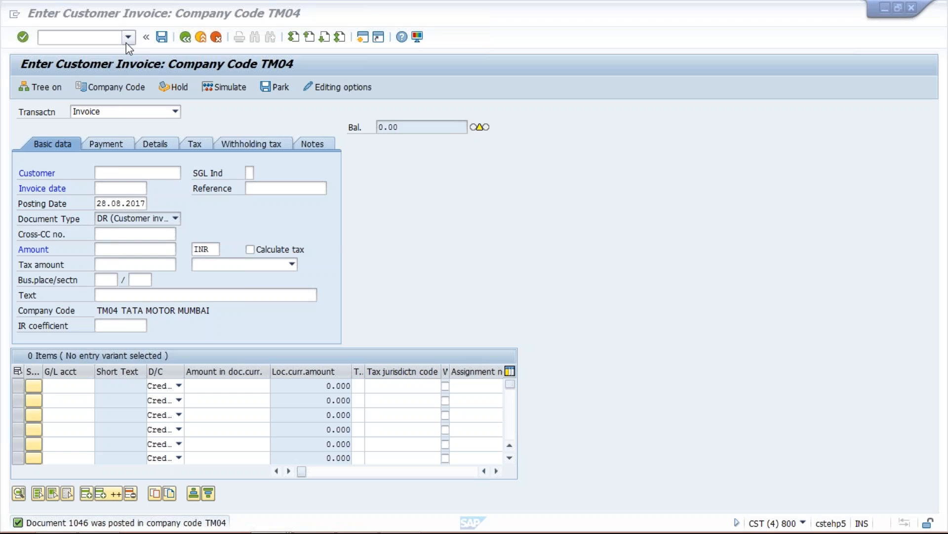
# Start the customer credit memo transaction with /NFB75
pyautogui.click(81, 37)
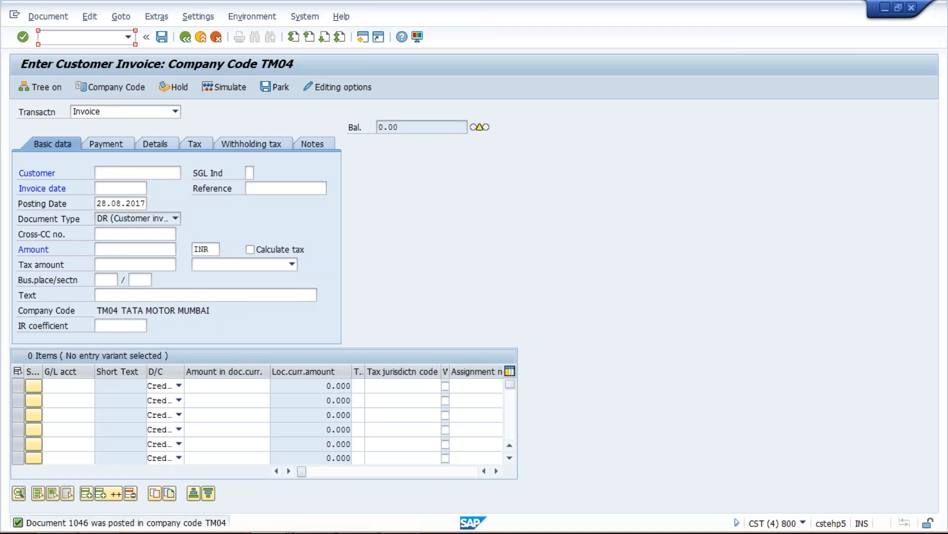
pyautogui.write('/NFB75')
pyautogui.press('Return')
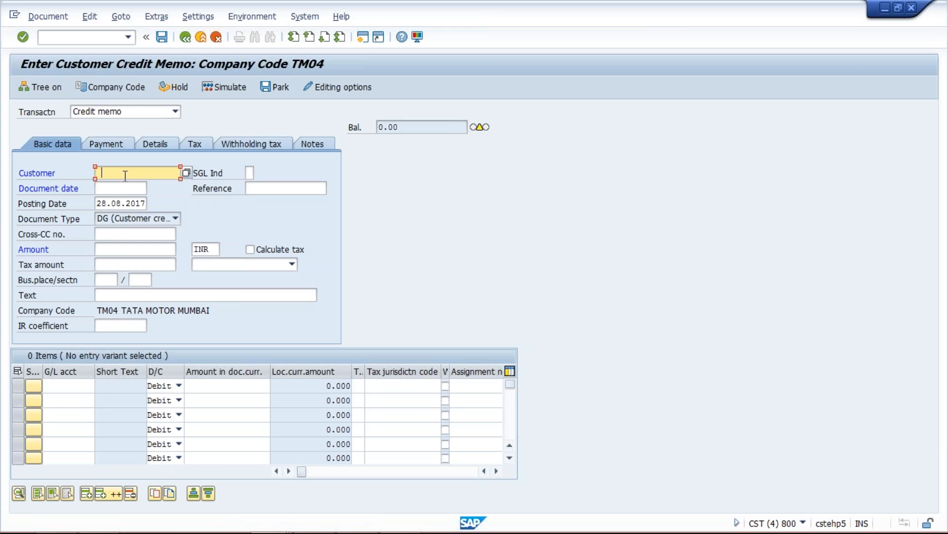
# Enter the customer number, document date 28.08.2017 and amount 300 in the credit memo's basic data
pyautogui.press('Down')
pyautogui.press('Return')
pyautogui.click(134, 190)
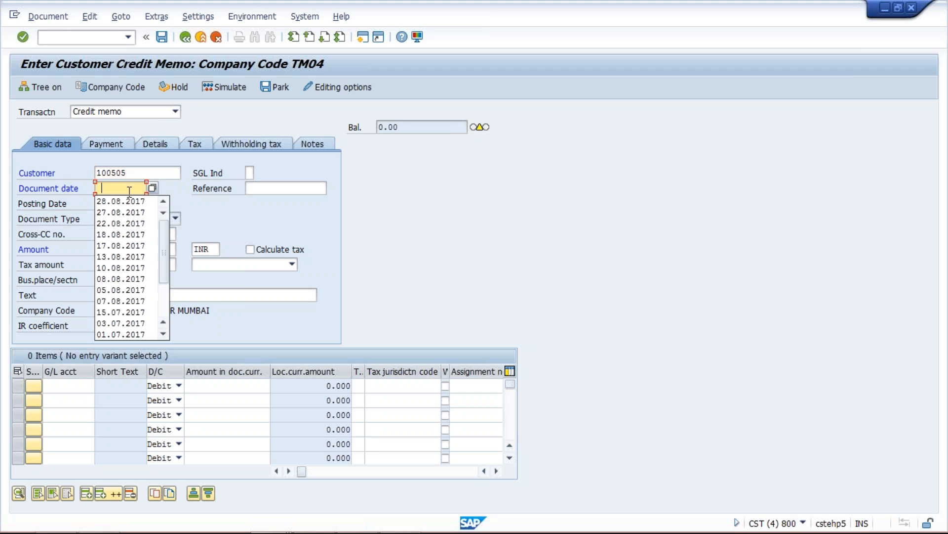
pyautogui.click(134, 201)
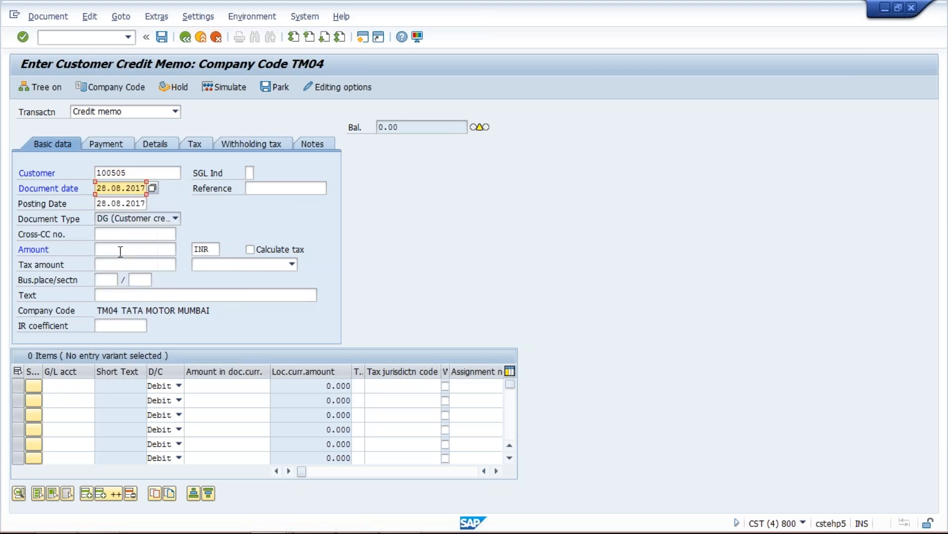
pyautogui.click(120, 251)
pyautogui.write('300')
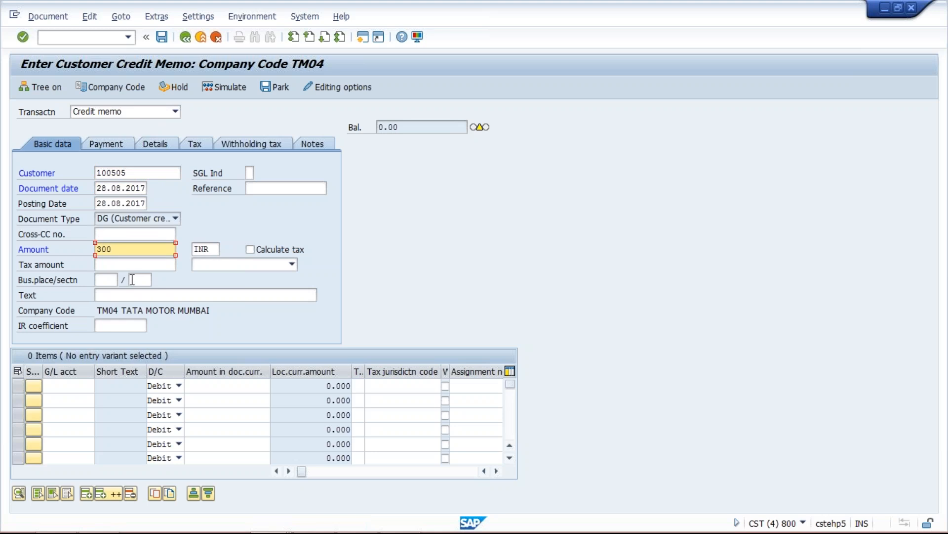
# Add a debit item for G/L account 3001 with amount 300 to the credit memo and validate it
pyautogui.click(71, 390)
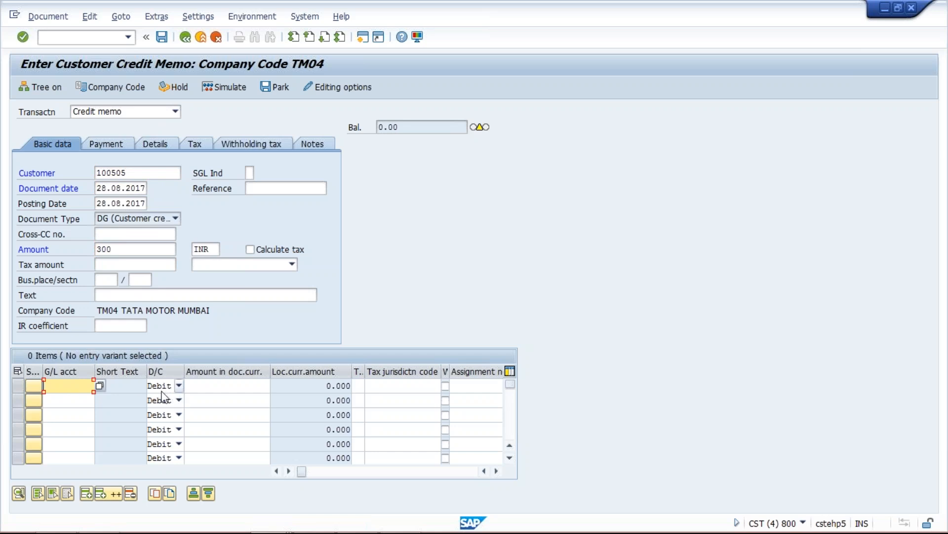
pyautogui.click(73, 386)
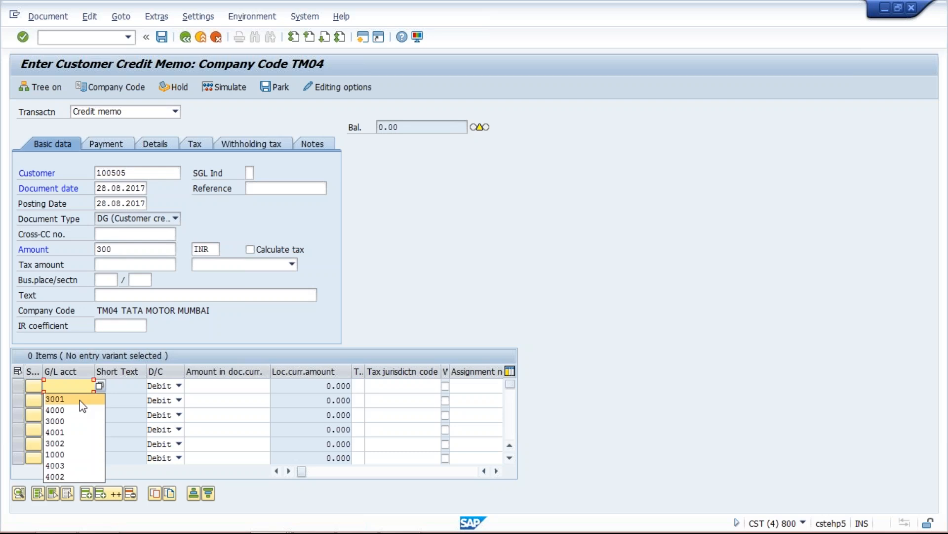
pyautogui.click(80, 400)
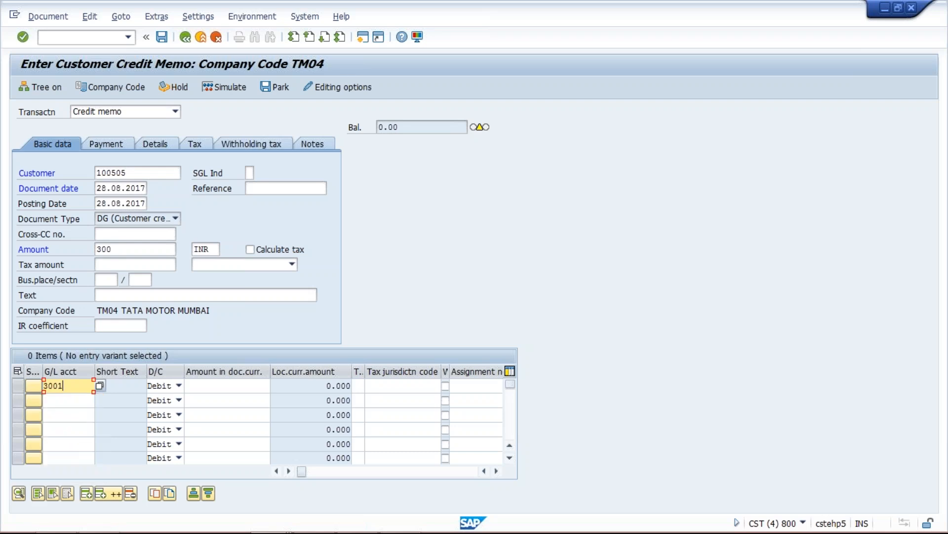
pyautogui.click(256, 390)
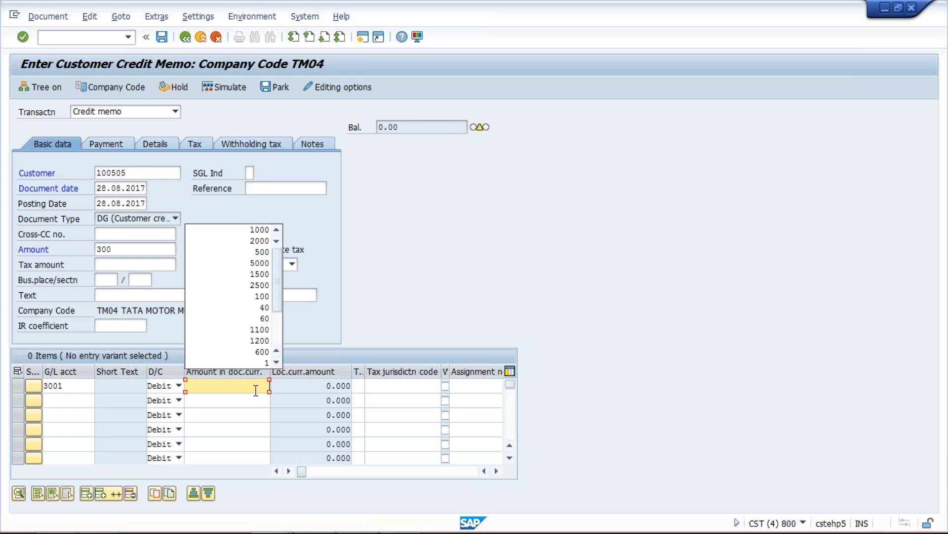
pyautogui.write('300')
pyautogui.press('Return')
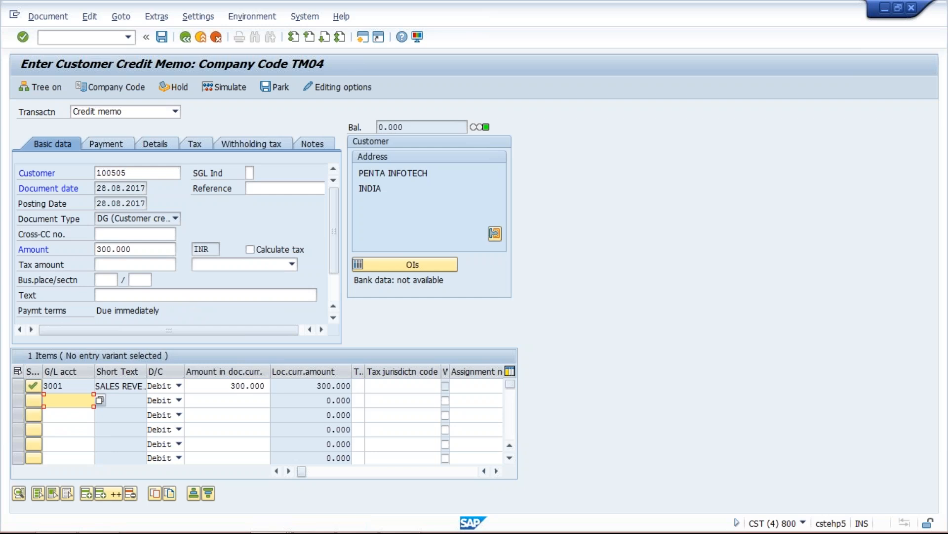
# Simulate the customer credit memo, check its line amounts, and post it
pyautogui.click(225, 88)
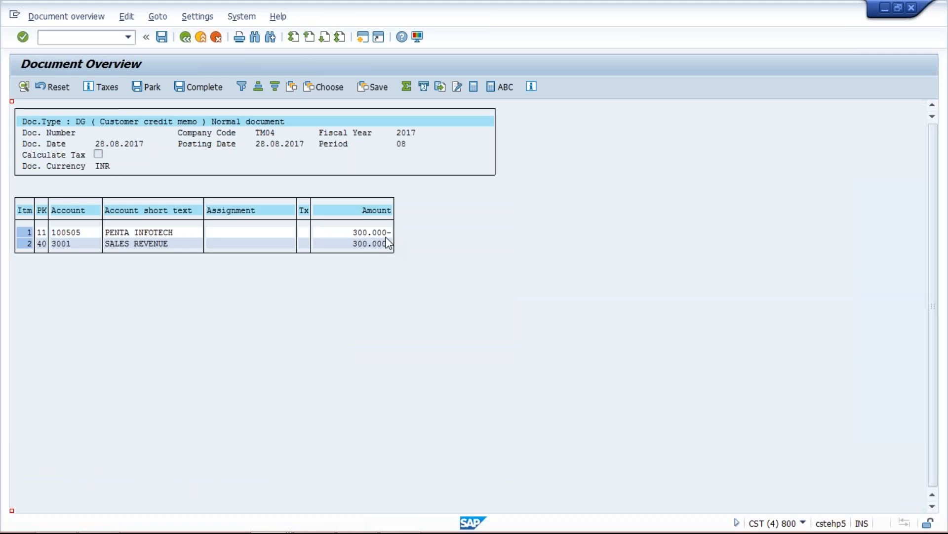
pyautogui.click(387, 236)
pyautogui.click(165, 39)
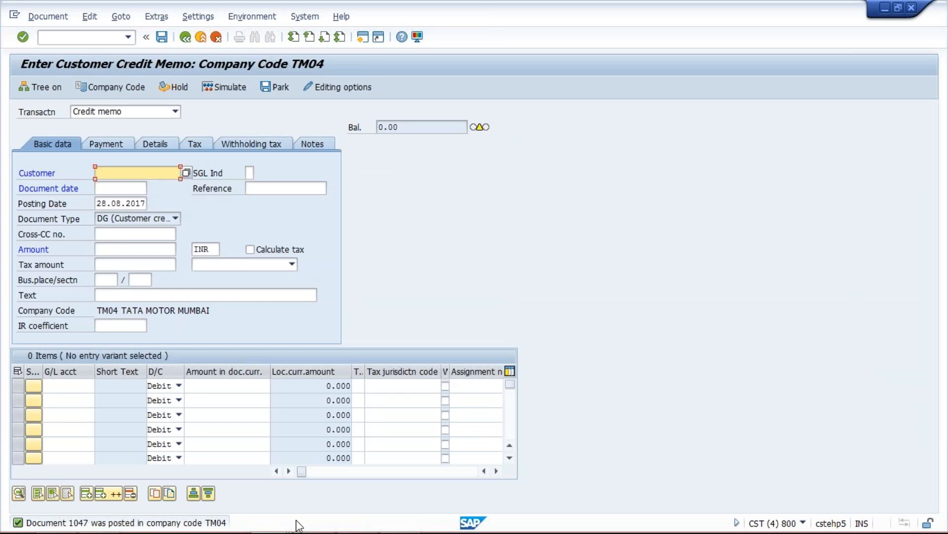
# In the customer account group number range session, run /NFBL5N and examine the customer's open items in TM04 at key date 28.08.2017
pyautogui.moveTo(279, 525)
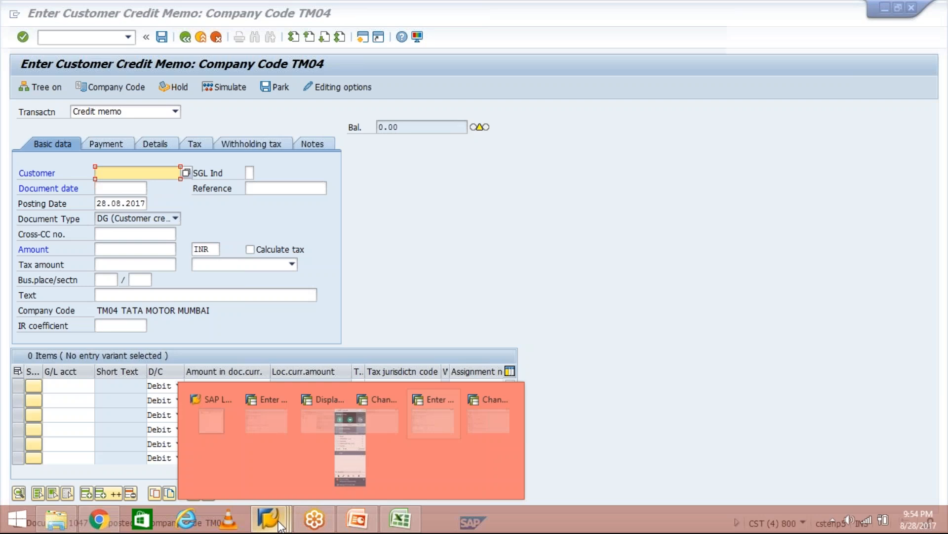
pyautogui.click(539, 455)
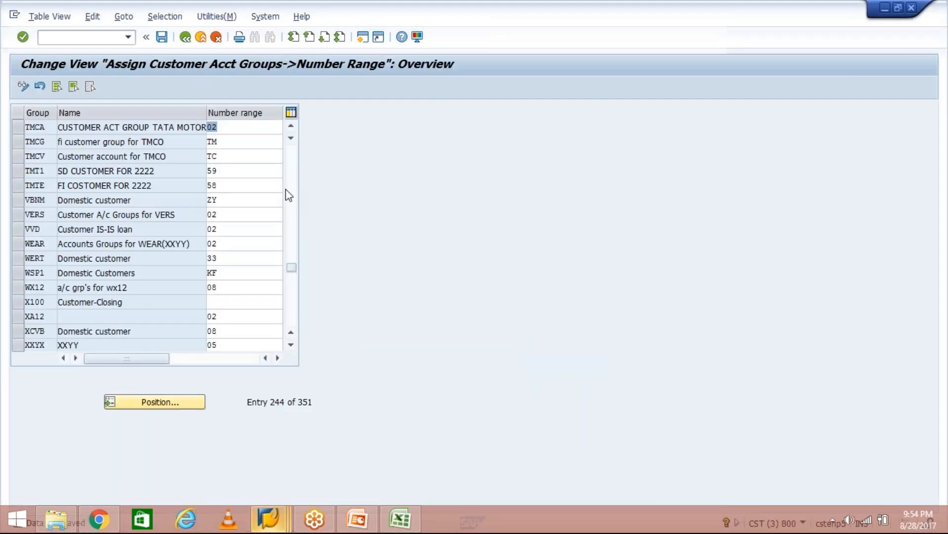
pyautogui.click(83, 37)
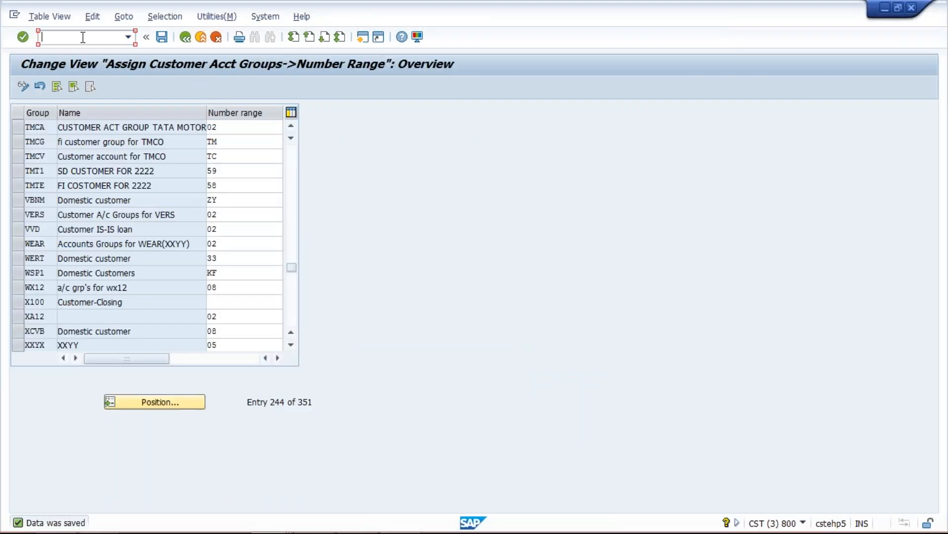
pyautogui.write('/NFBL5N')
pyautogui.press('Return')
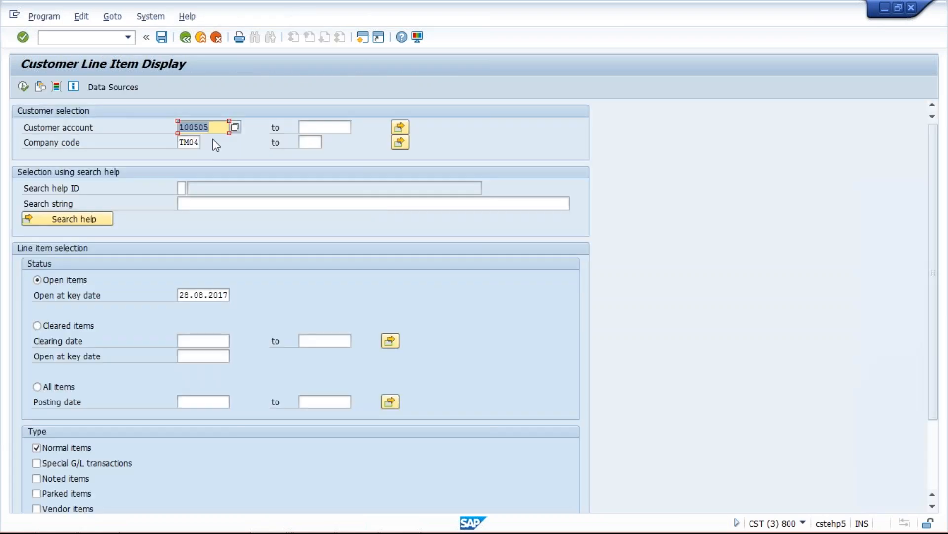
pyautogui.click(213, 128)
pyautogui.click(23, 87)
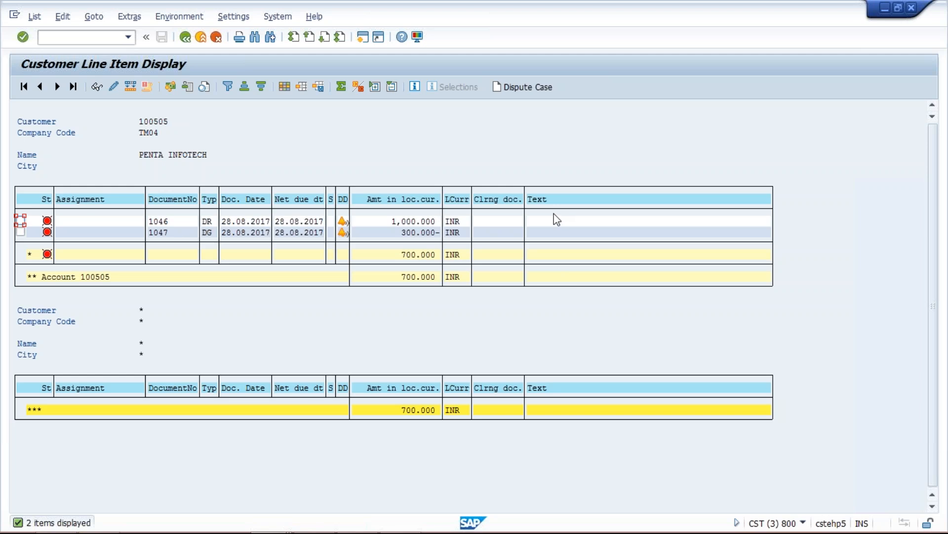
pyautogui.click(556, 232)
pyautogui.click(400, 254)
# In the customer credit memo session, run /NF-28 and set the incoming payment's document date to 28.08.2017
pyautogui.moveTo(262, 530)
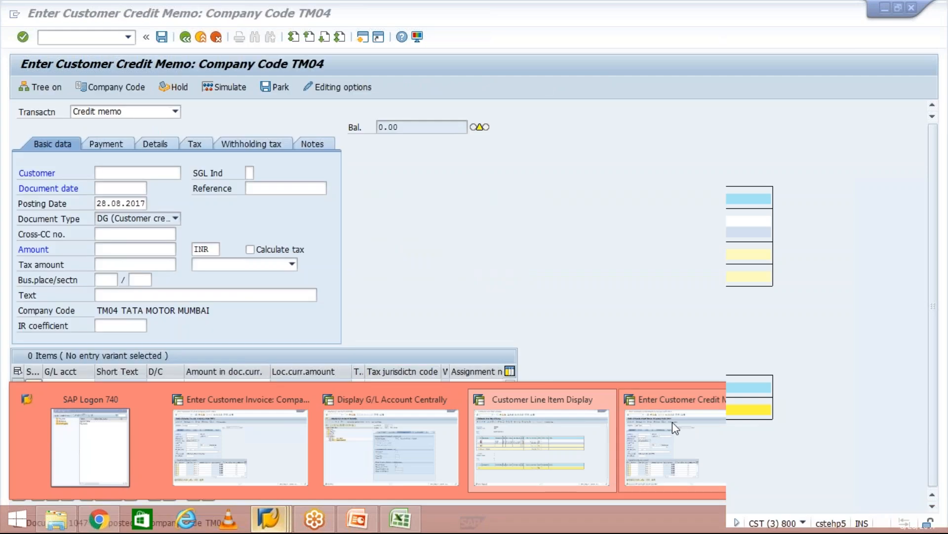
pyautogui.click(672, 422)
pyautogui.click(80, 39)
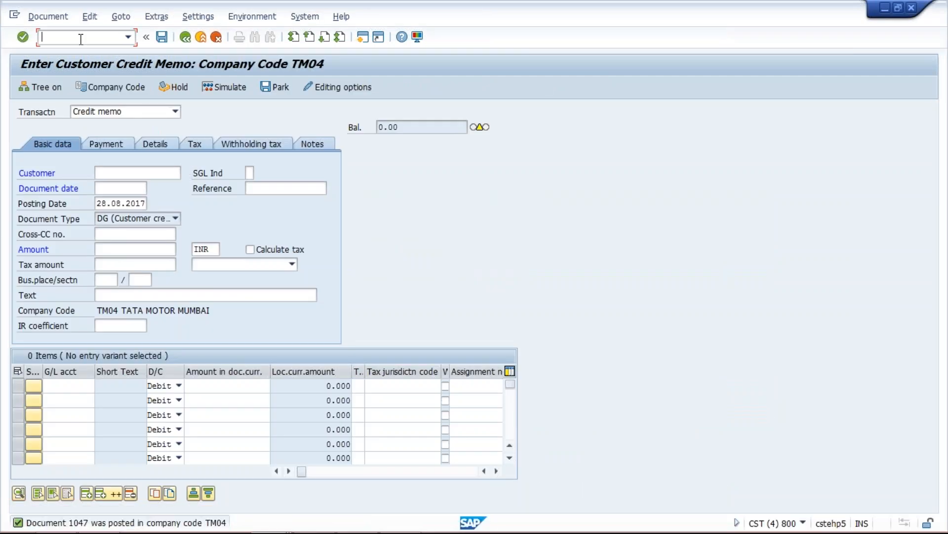
pyautogui.write('/NF-28')
pyautogui.press('Return')
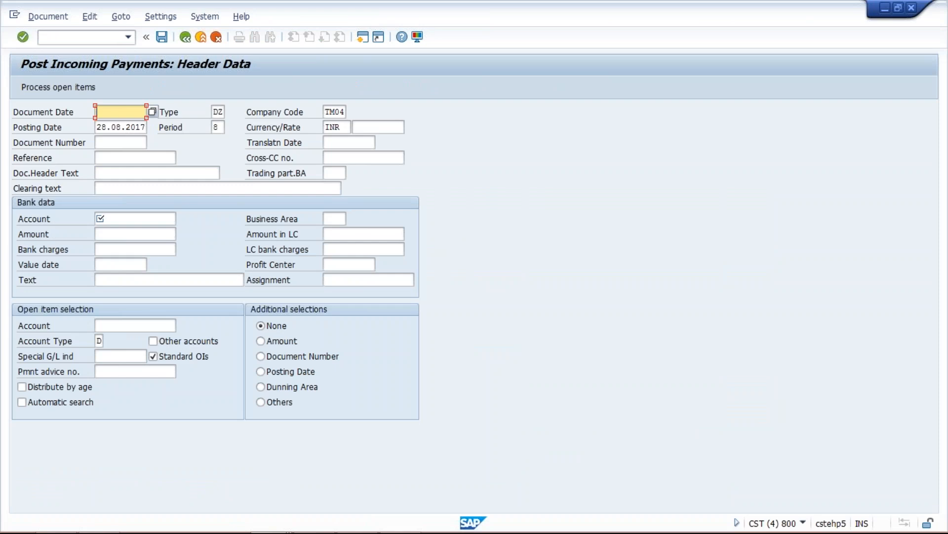
pyautogui.write('28')
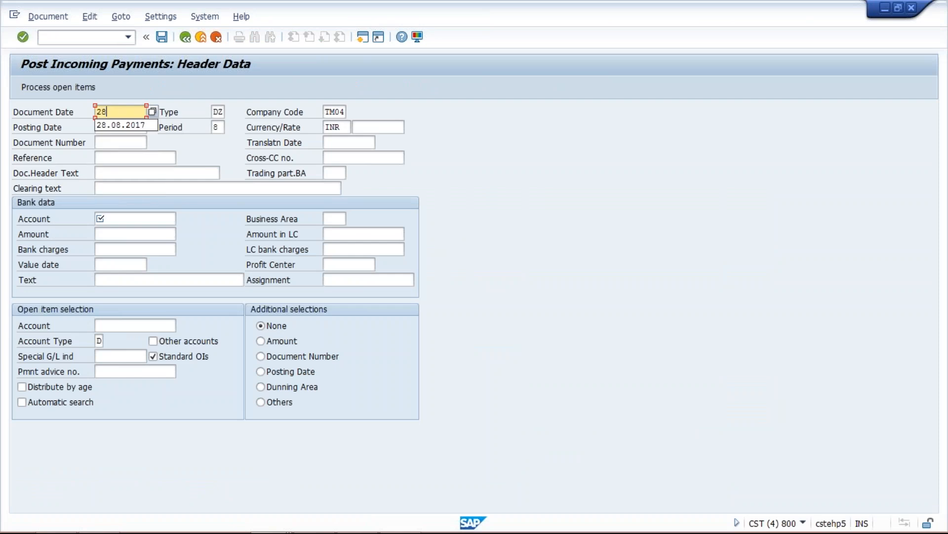
pyautogui.write('.')
pyautogui.press('Down')
pyautogui.press('Return')
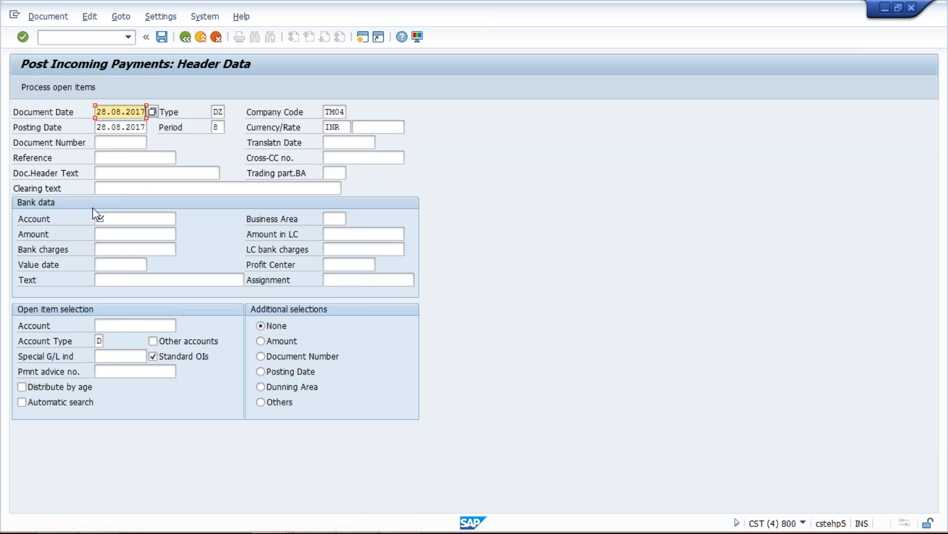
# Enter bank account 1000 and amount 700 in the incoming payment's bank data
pyautogui.click(123, 215)
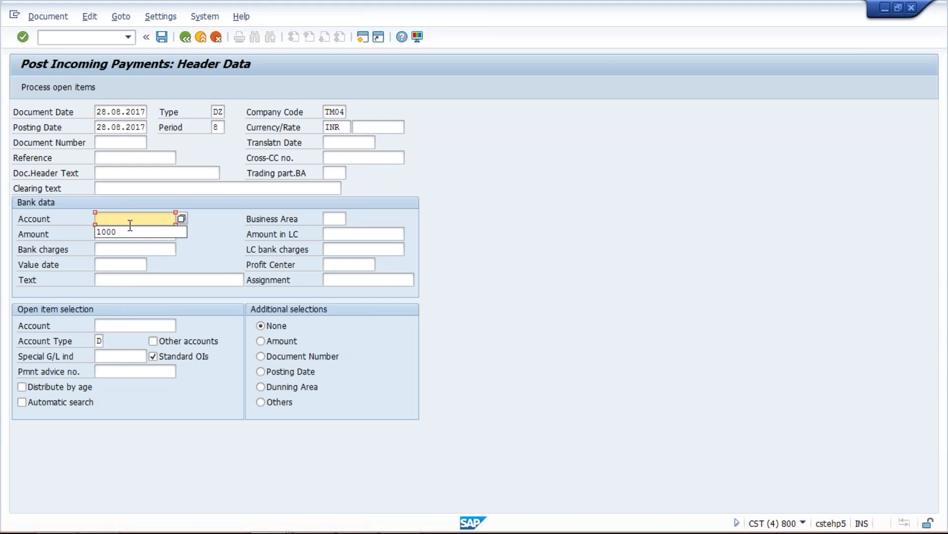
pyautogui.click(109, 232)
pyautogui.click(110, 234)
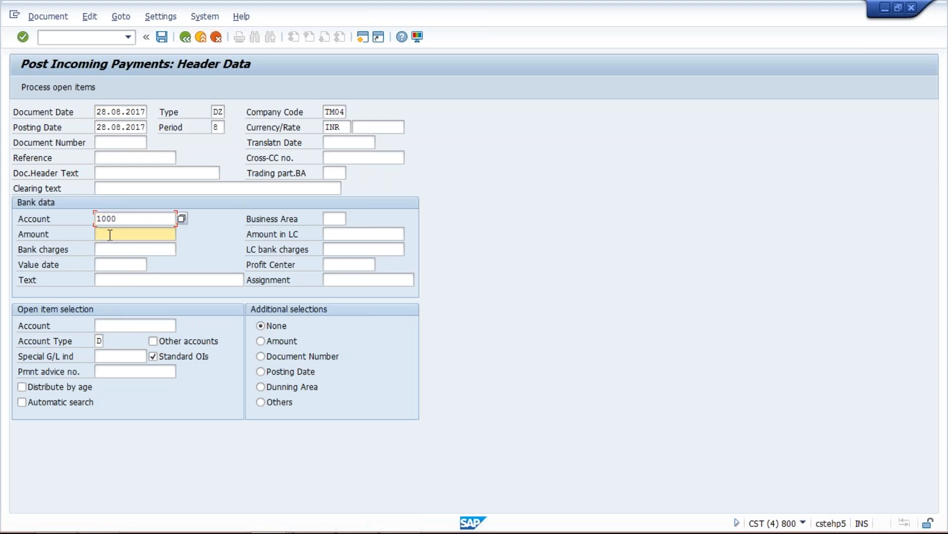
pyautogui.write('700')
# Enter the customer number in the open item selection, checking it against the line item display, and process the open items
pyautogui.click(118, 326)
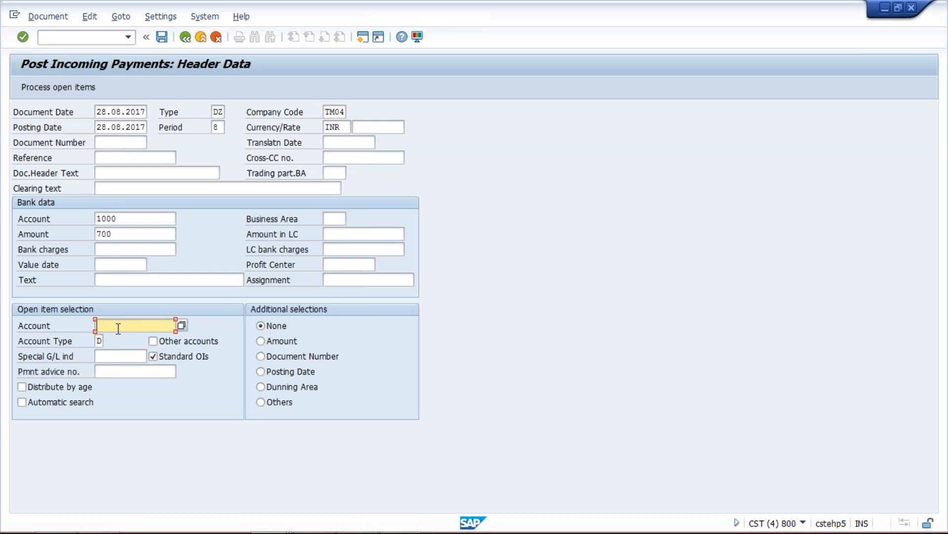
pyautogui.write('1')
pyautogui.press('Down')
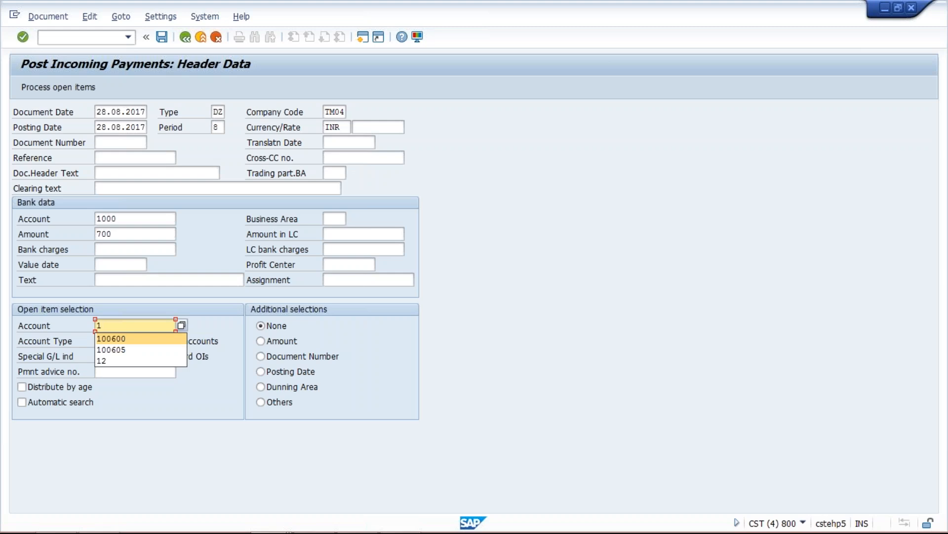
pyautogui.press('Return')
pyautogui.press('BackSpace')
pyautogui.press('BackSpace')
pyautogui.press('BackSpace')
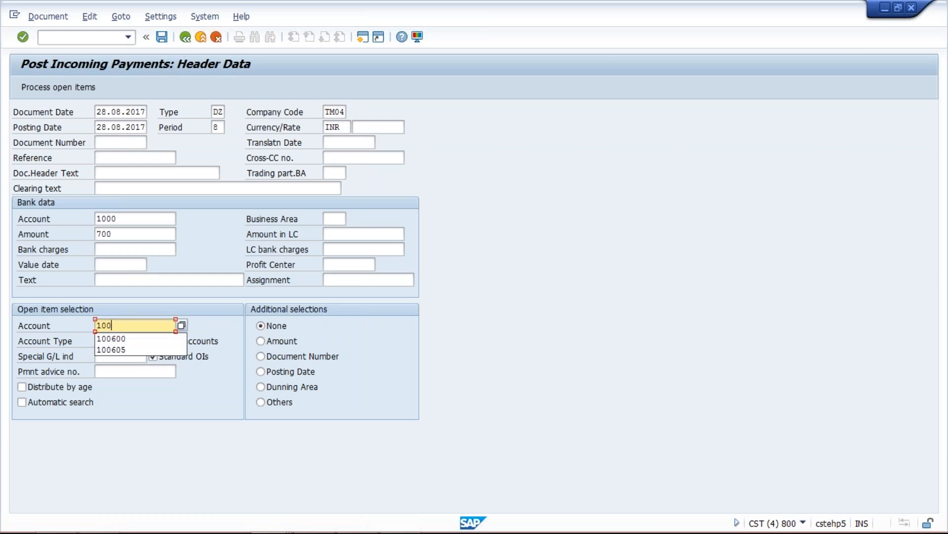
pyautogui.hotkey('alt', 'Tab')
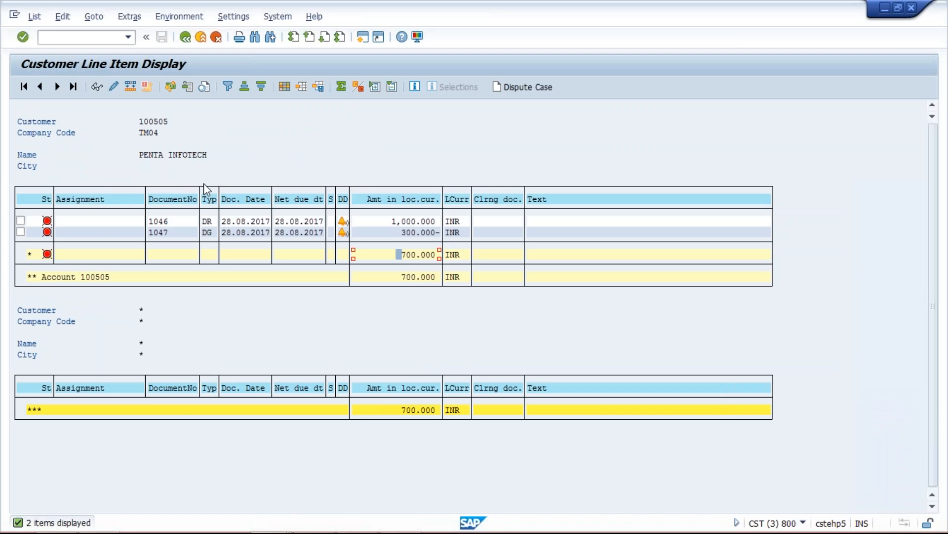
pyautogui.hotkey('alt', 'Tab')
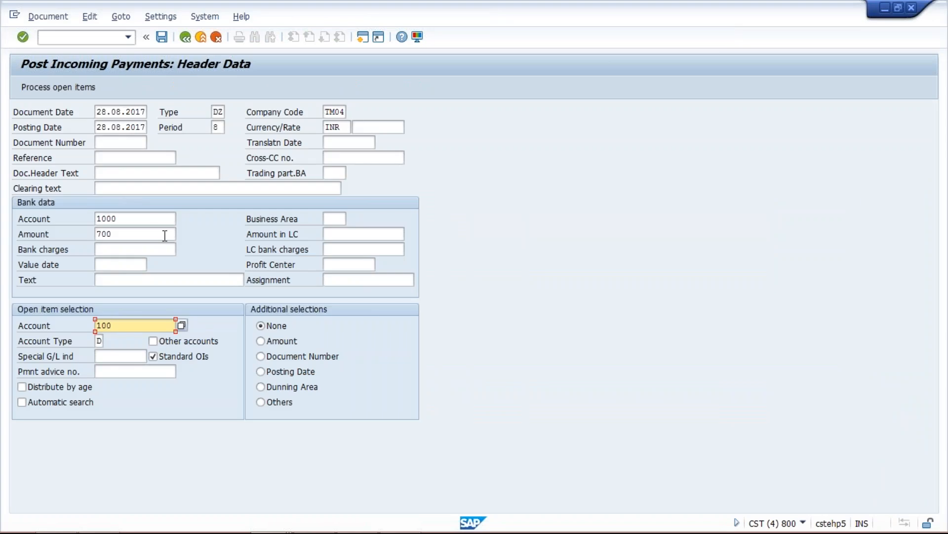
pyautogui.write('505')
pyautogui.click(68, 89)
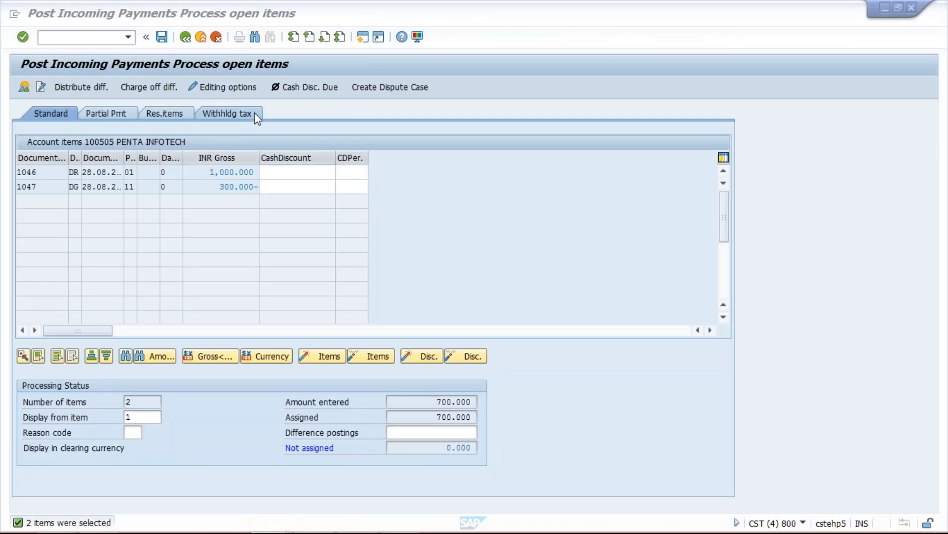
# Check the gross amounts of the customer's open items and the difference postings for the incoming payment
pyautogui.click(202, 176)
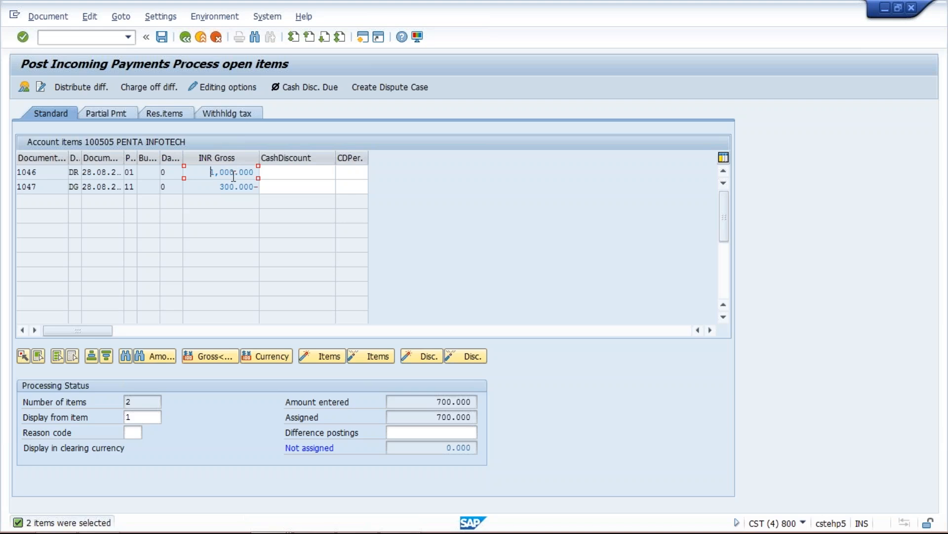
pyautogui.click(211, 191)
pyautogui.click(448, 432)
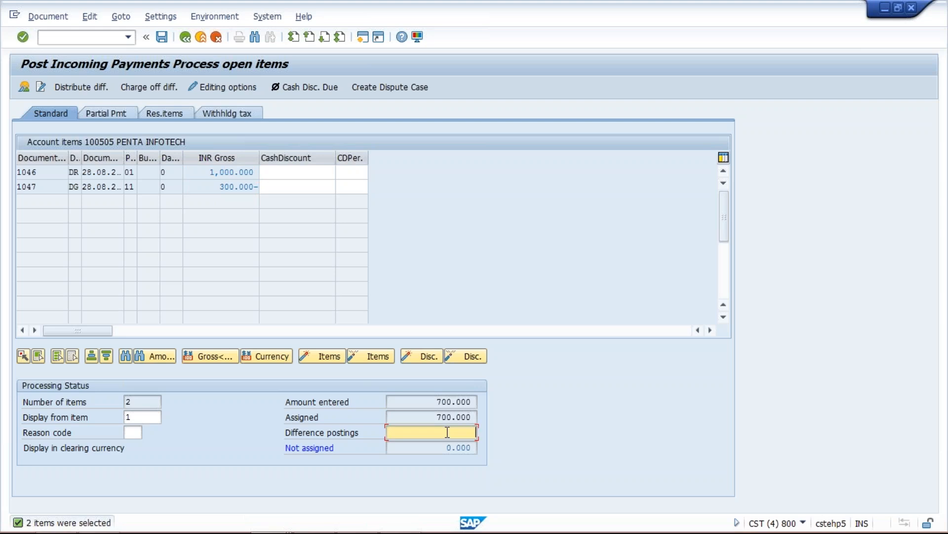
# Simulate the incoming payment, check the bank and customer line amounts, and post it
pyautogui.click(50, 17)
pyautogui.click(57, 49)
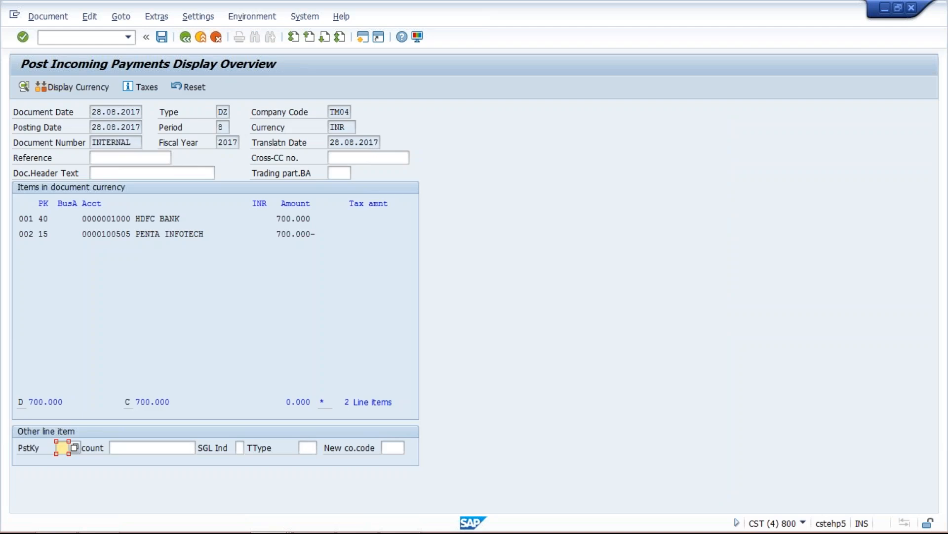
pyautogui.click(301, 217)
pyautogui.click(305, 235)
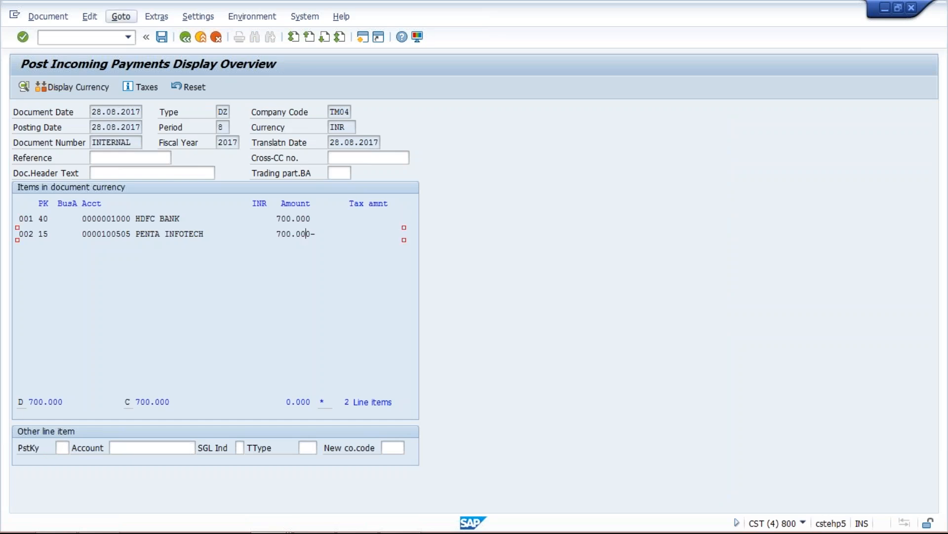
pyautogui.click(163, 38)
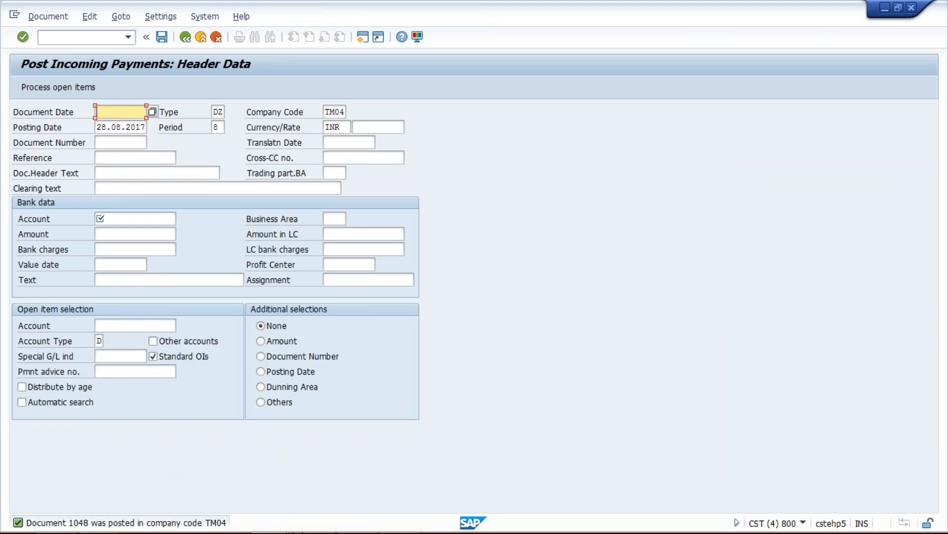
# In the customer line item session, refresh the open items list and display all items for the customer in TM04
pyautogui.click(280, 516)
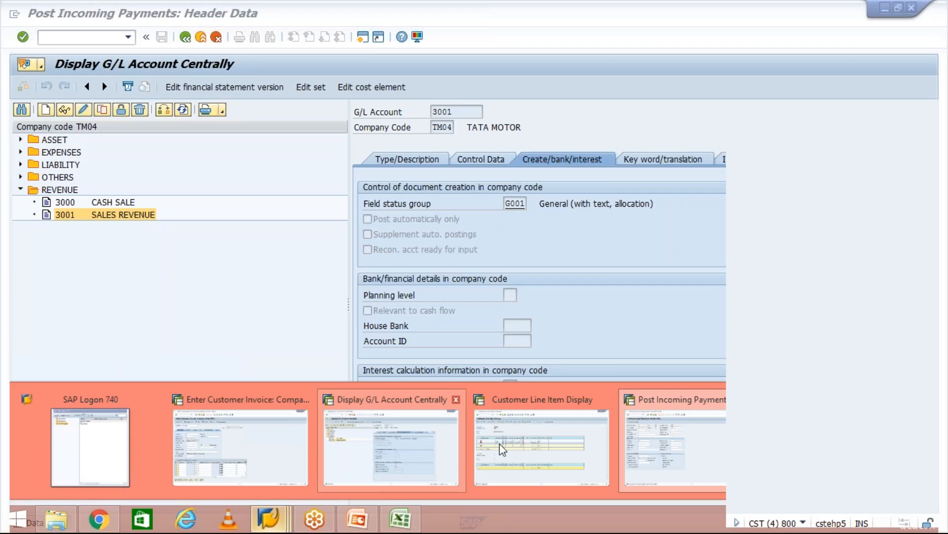
pyautogui.click(499, 444)
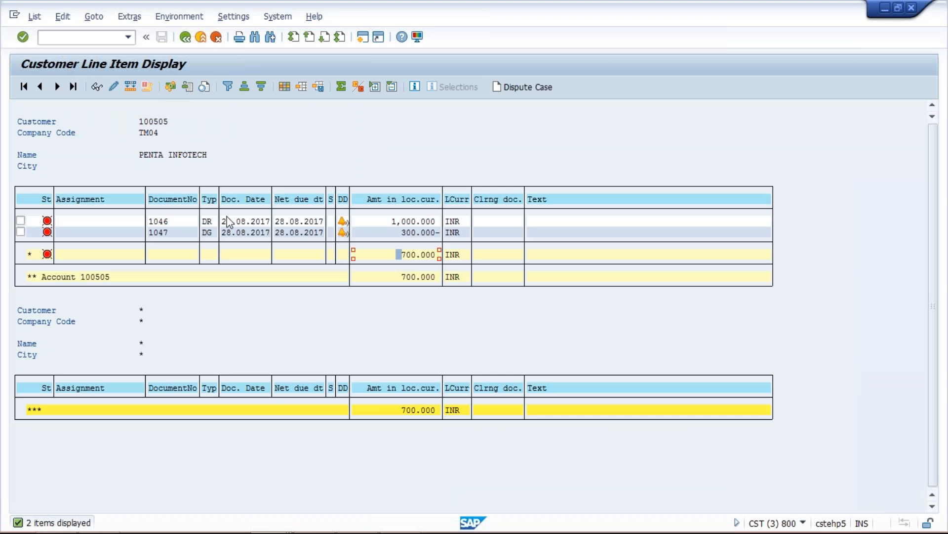
pyautogui.click(35, 23)
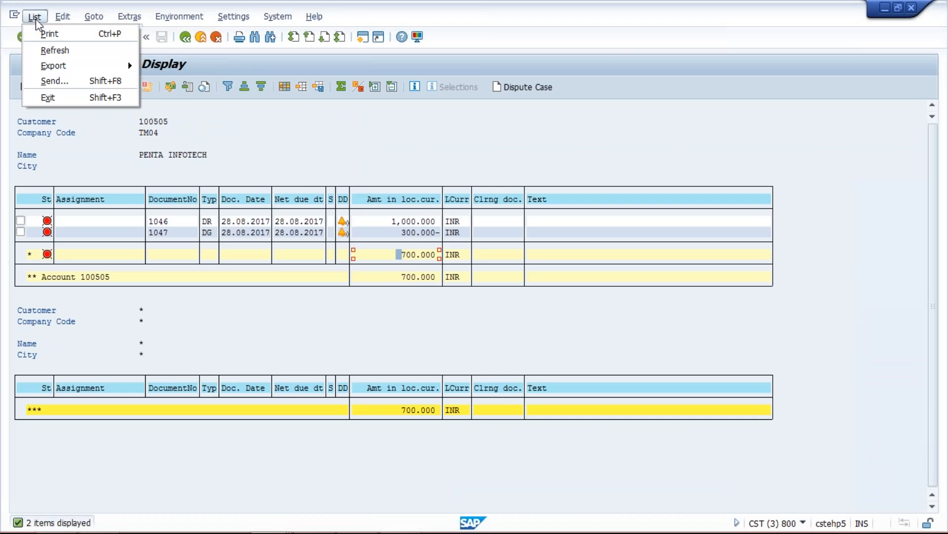
pyautogui.click(53, 55)
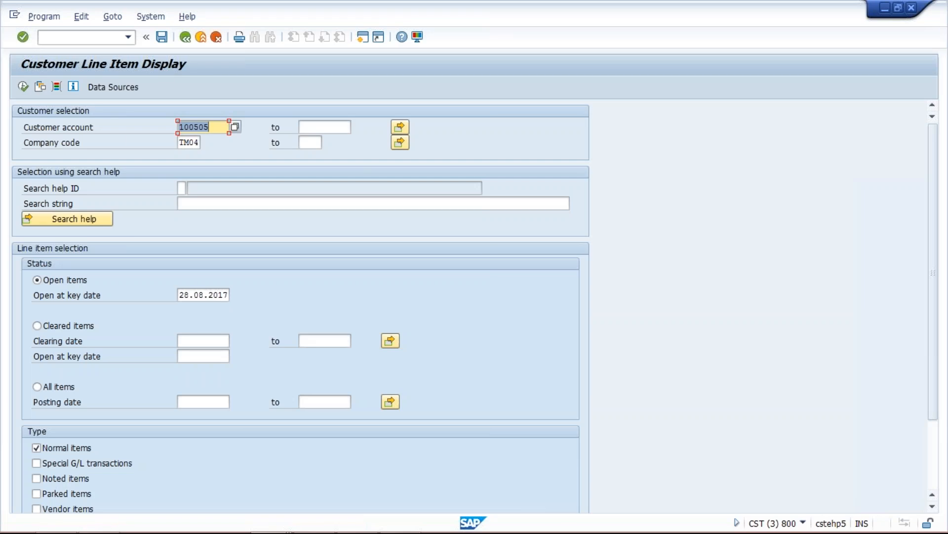
pyautogui.click(37, 387)
pyautogui.click(23, 86)
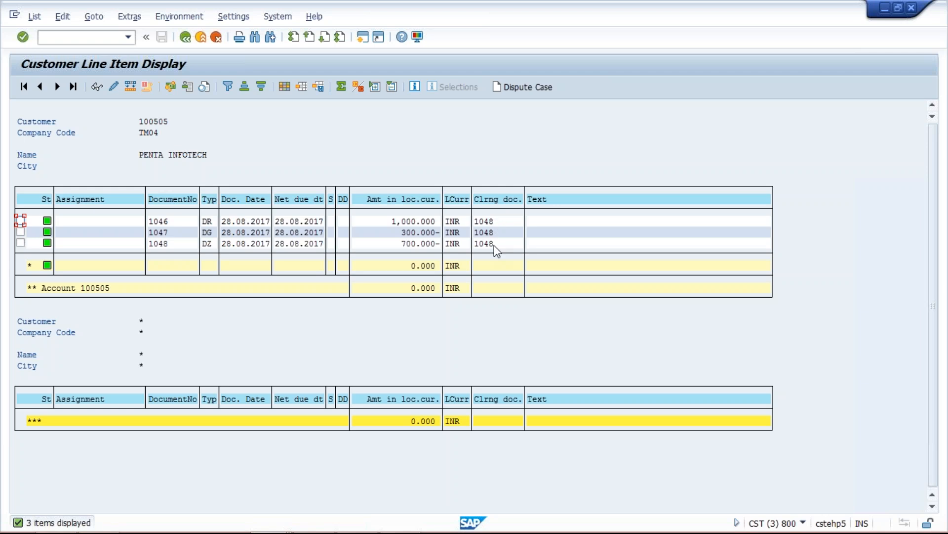
# Examine the amounts, document types and document numbers of the customer's invoice, credit memo and payment
pyautogui.click(404, 221)
pyautogui.click(408, 232)
pyautogui.click(411, 243)
pyautogui.click(421, 220)
pyautogui.click(421, 233)
pyautogui.click(419, 242)
pyautogui.click(208, 234)
pyautogui.click(209, 247)
pyautogui.click(211, 231)
pyautogui.click(209, 221)
pyautogui.click(159, 223)
# Switch to the Account Receivable presentation in PowerPoint to review the end user steps
pyautogui.click(358, 520)
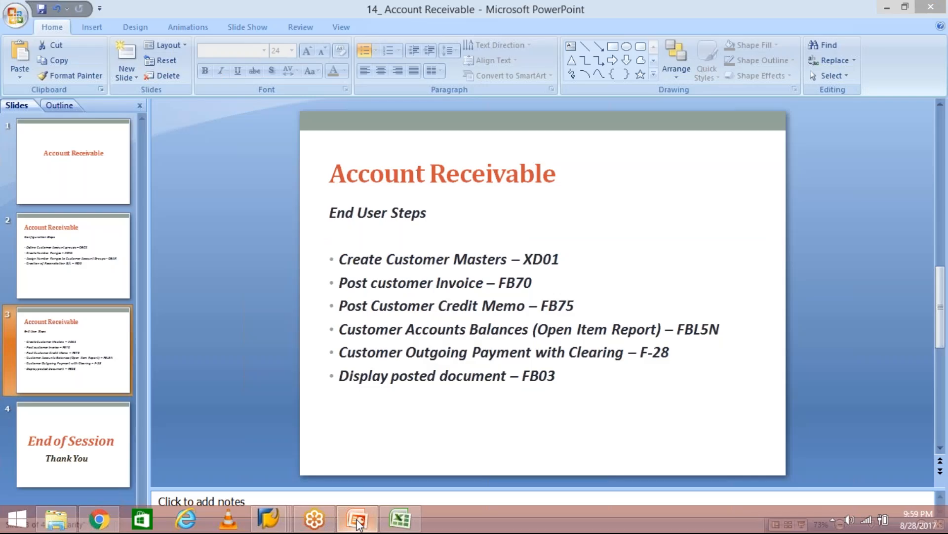